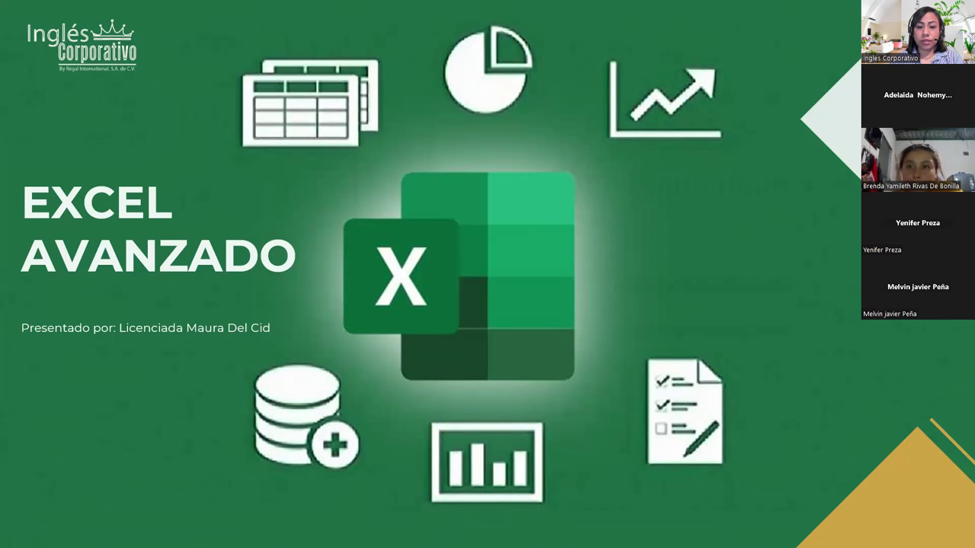
- Advance the slideshow past the Sesión 17 title and agenda to the Contenido Sesión 17 slide
{"action": "key", "text": "Right"}
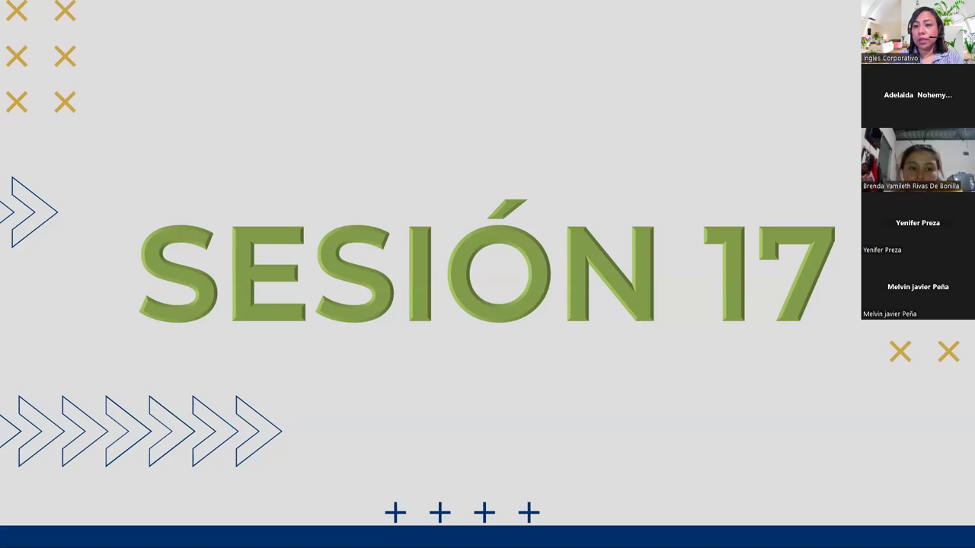
{"action": "key", "text": "Right"}
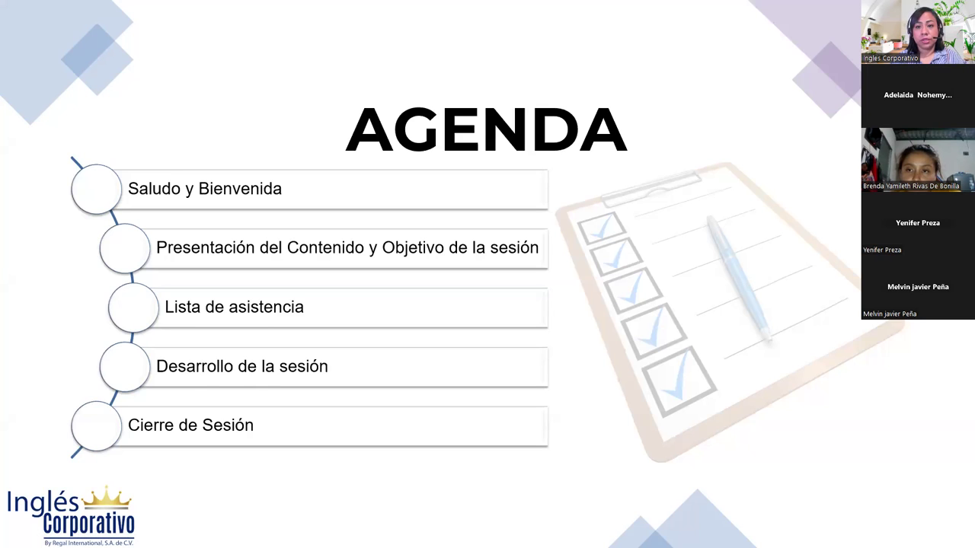
{"action": "key", "text": "Right"}
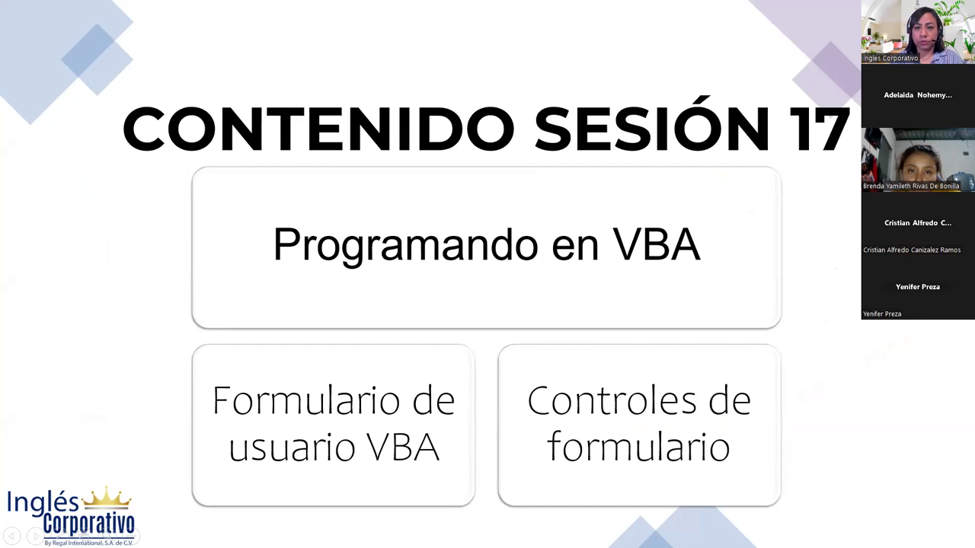
- Move past the Objetivo Sesión 17 slide to the Controles del Formulario slide
{"action": "key", "text": "Right"}
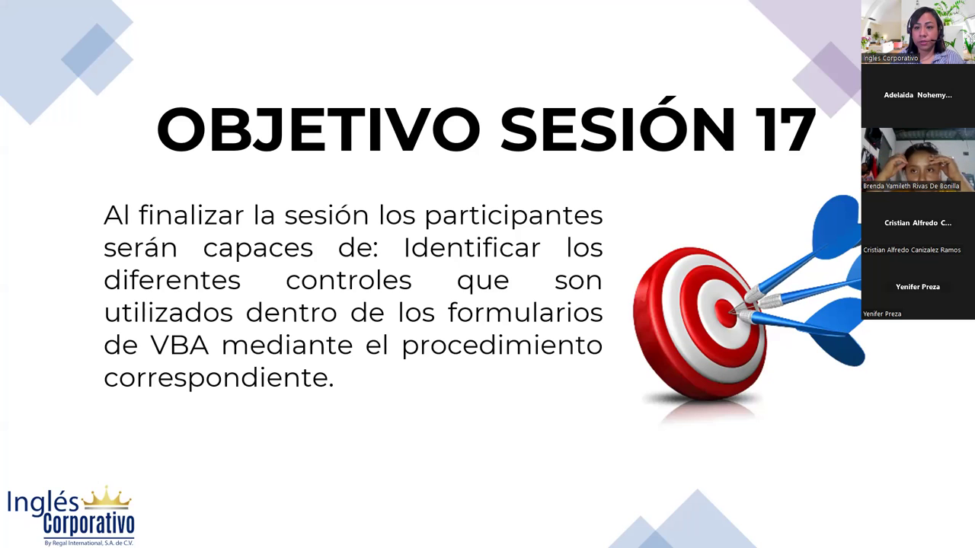
{"action": "key", "text": "Right"}
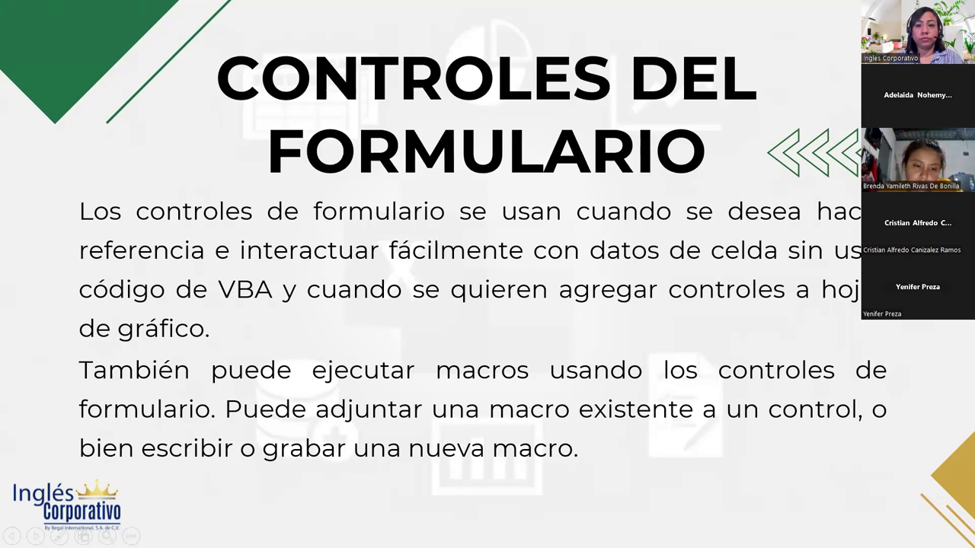
- Go through the Controles de Formularios list slide to the Desarrollo UserForm slide
{"action": "key", "text": "Right"}
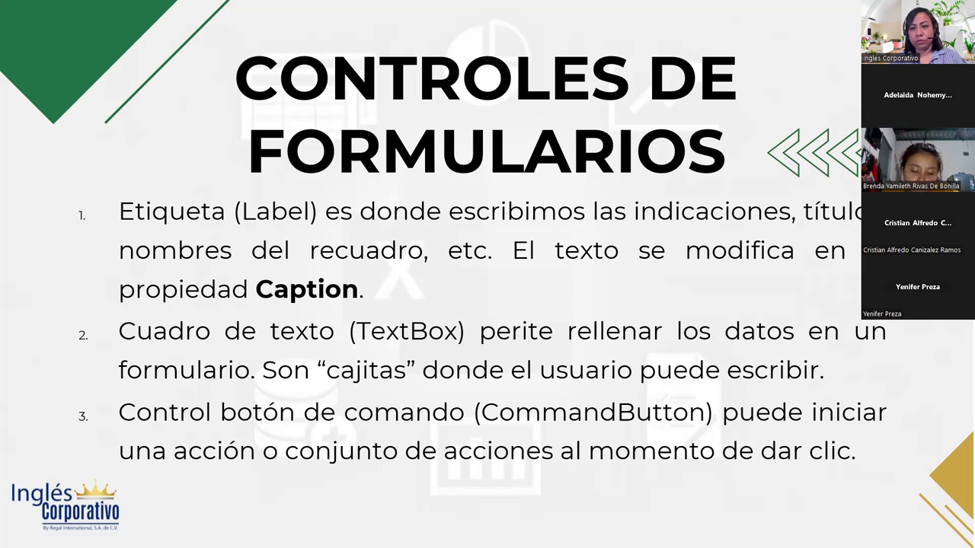
{"action": "key", "text": "Right"}
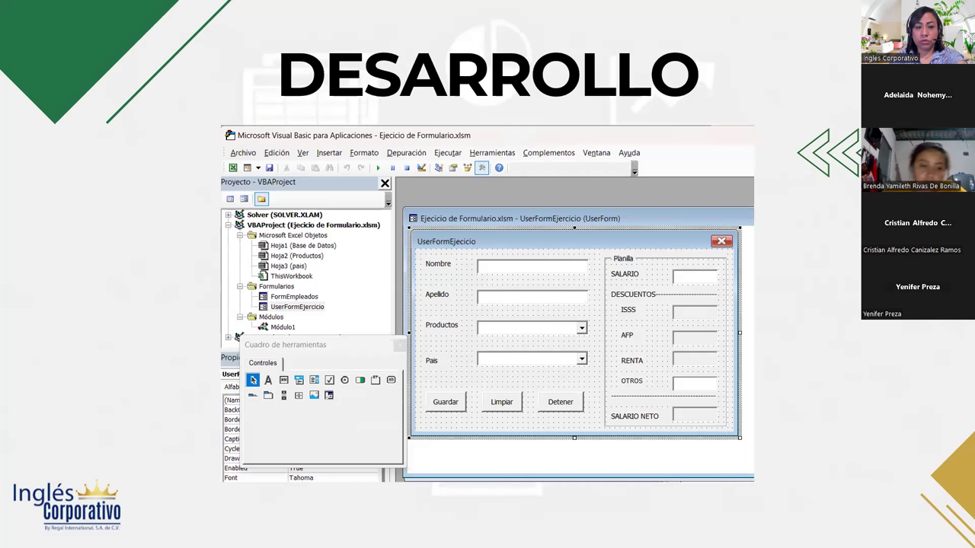
- Switch to the Práctica sesión 16 Excel workbook and maximize its window
{"action": "key", "text": "alt+Tab"}
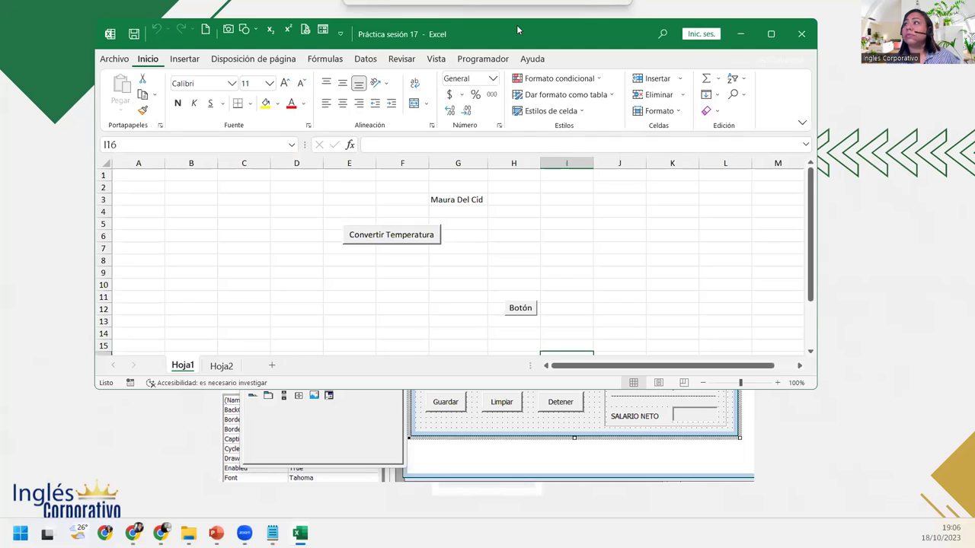
{"action": "double_click", "coordinate": [517, 24]}
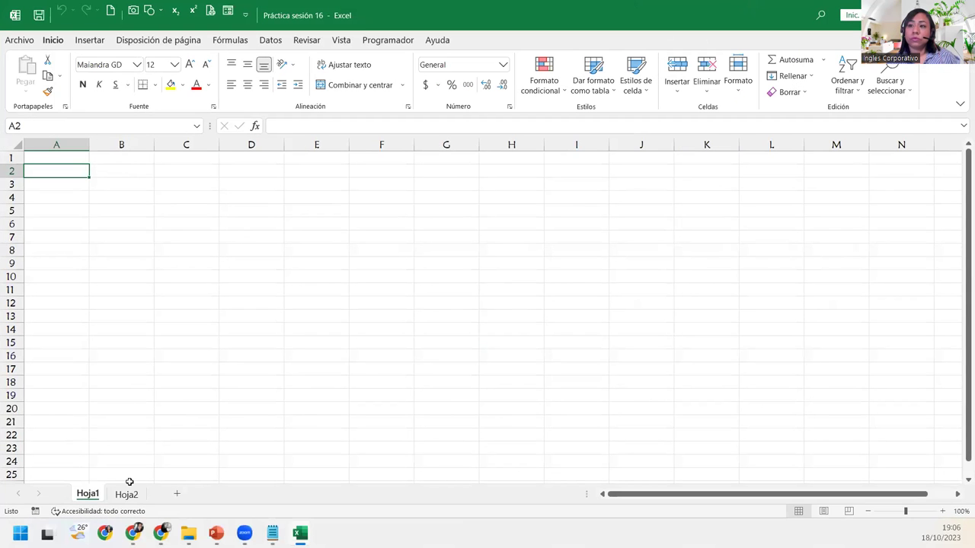
- Glance at sheet Hoja2, then return to the empty Hoja1 sheet
{"action": "left_click", "coordinate": [124, 496]}
{"action": "left_click", "coordinate": [90, 494]}
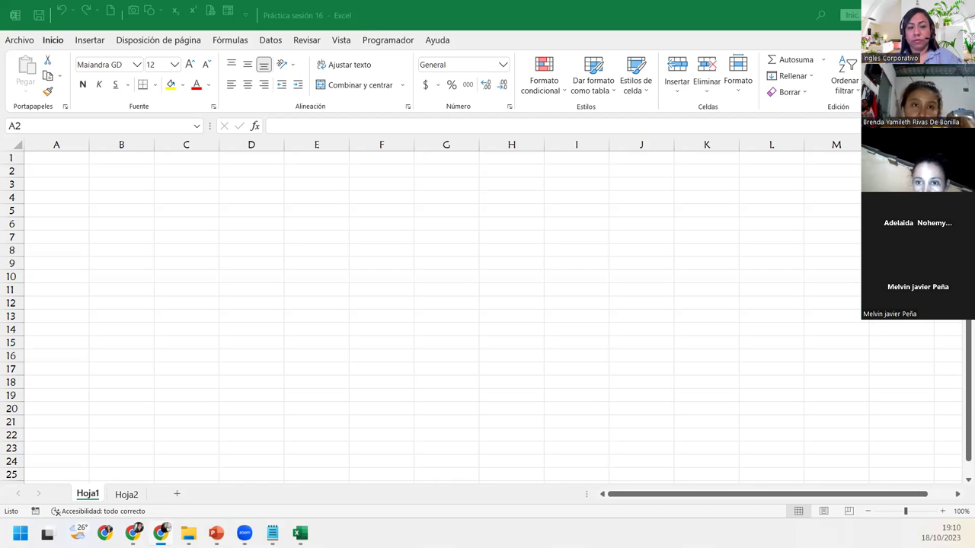
- Open the Save As dialog on the Prácticas folder through Archivo > Guardar como > Examinar
{"action": "left_click", "coordinate": [219, 235]}
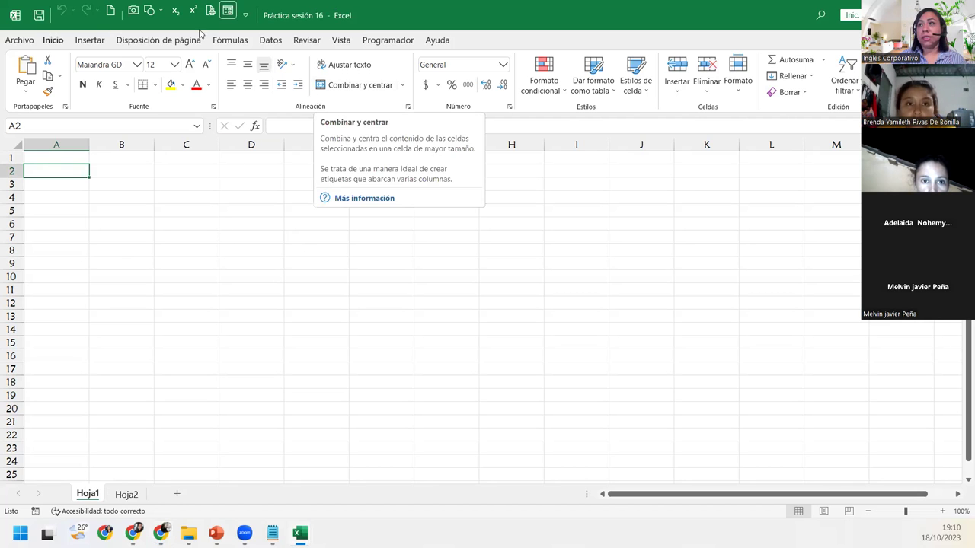
{"action": "left_click", "coordinate": [21, 42]}
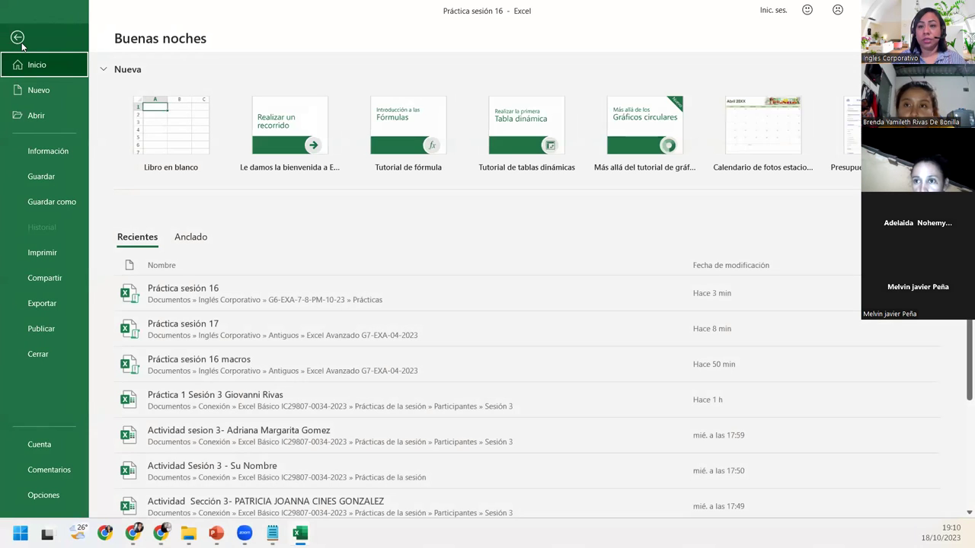
{"action": "left_click", "coordinate": [71, 201]}
{"action": "left_click", "coordinate": [206, 232]}
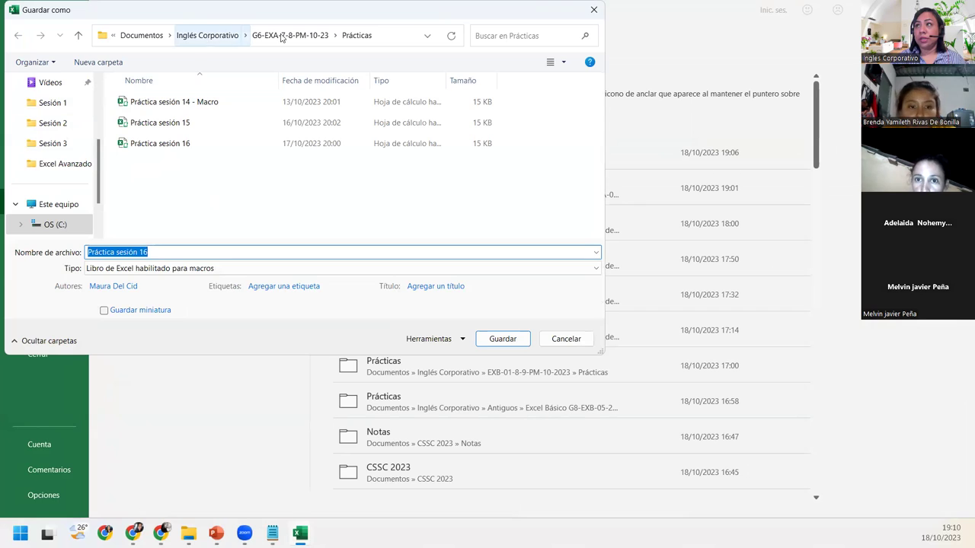
- Change the file name from Práctica sesión 16 to Práctica sesión 17
{"action": "left_click", "coordinate": [153, 251]}
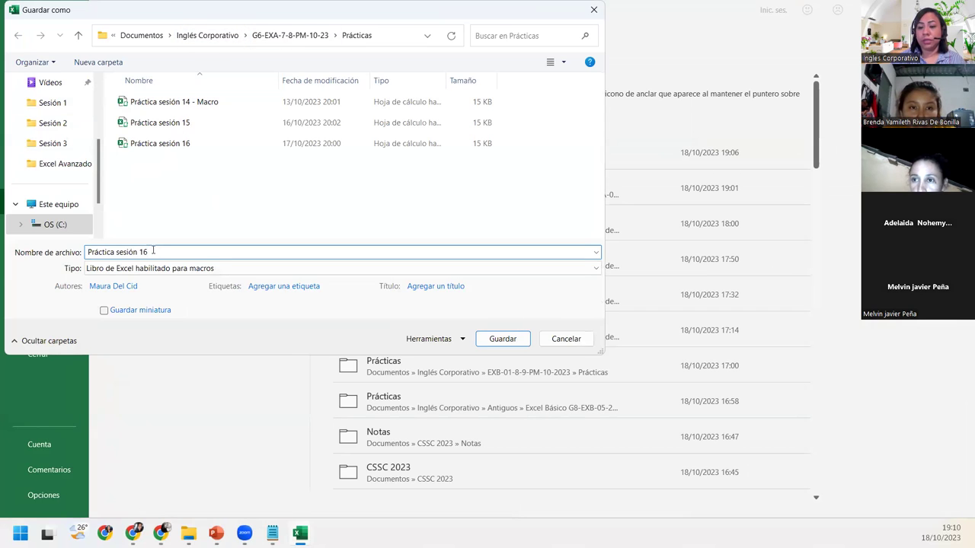
{"action": "key", "text": "BackSpace"}
{"action": "type", "text": "7"}
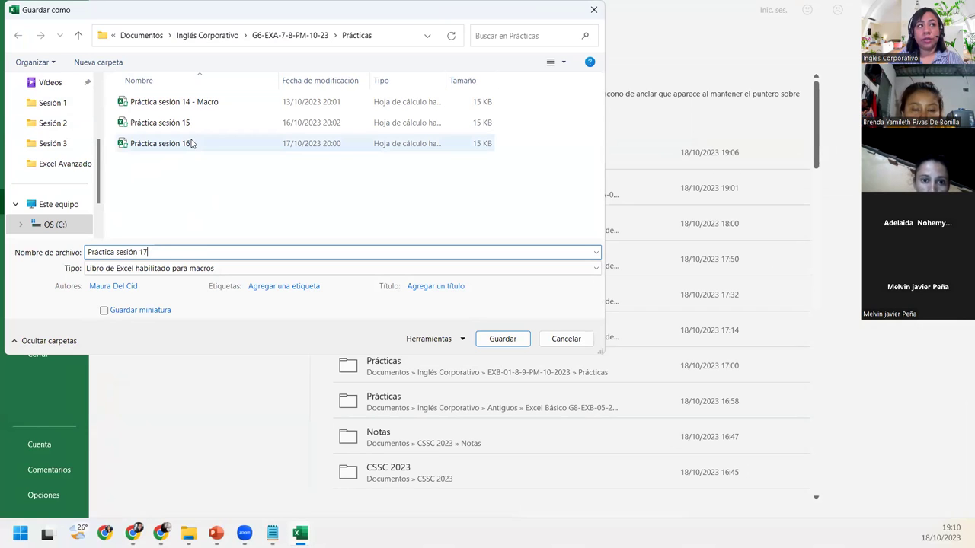
- Try saving, dismiss the duplicate file name warning, and cancel the Save As dialog
{"action": "left_click", "coordinate": [505, 340]}
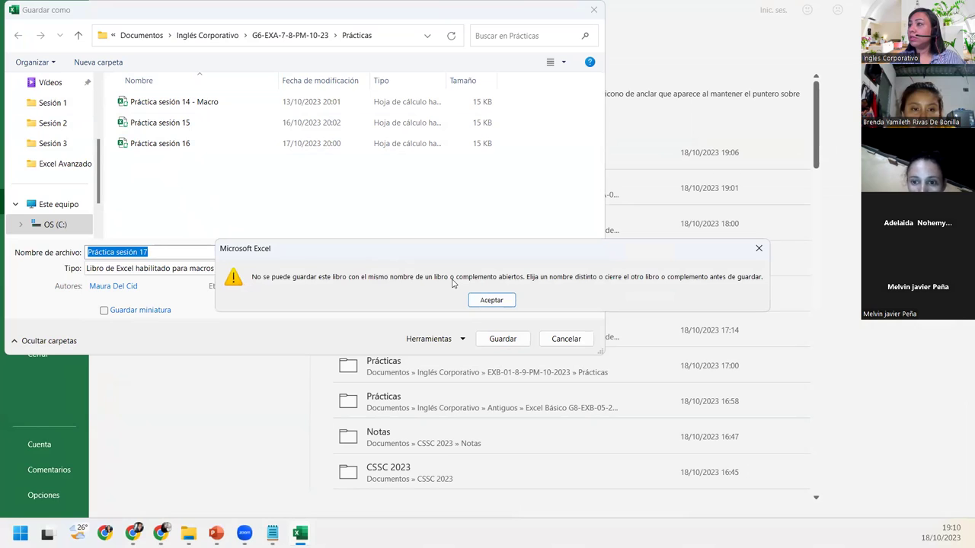
{"action": "left_click", "coordinate": [492, 301]}
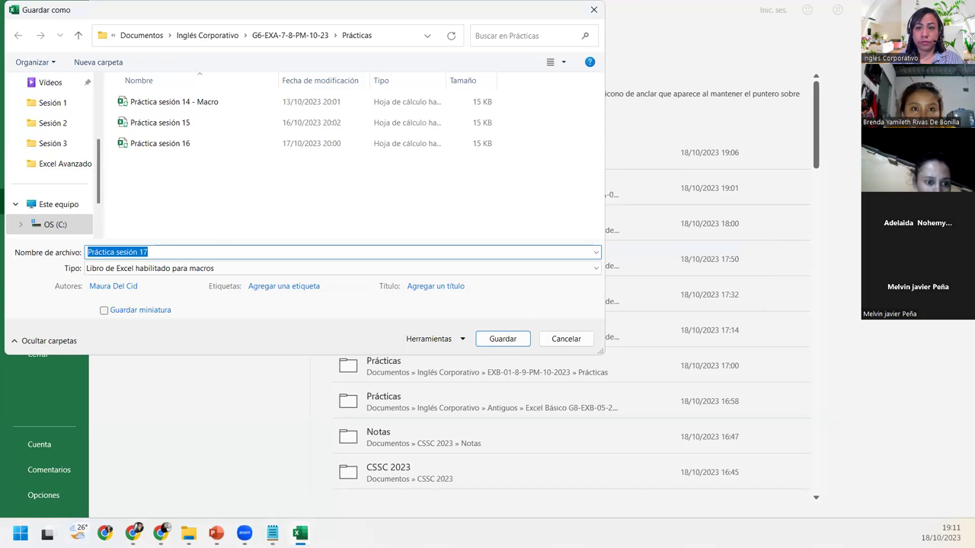
{"action": "left_click", "coordinate": [566, 339]}
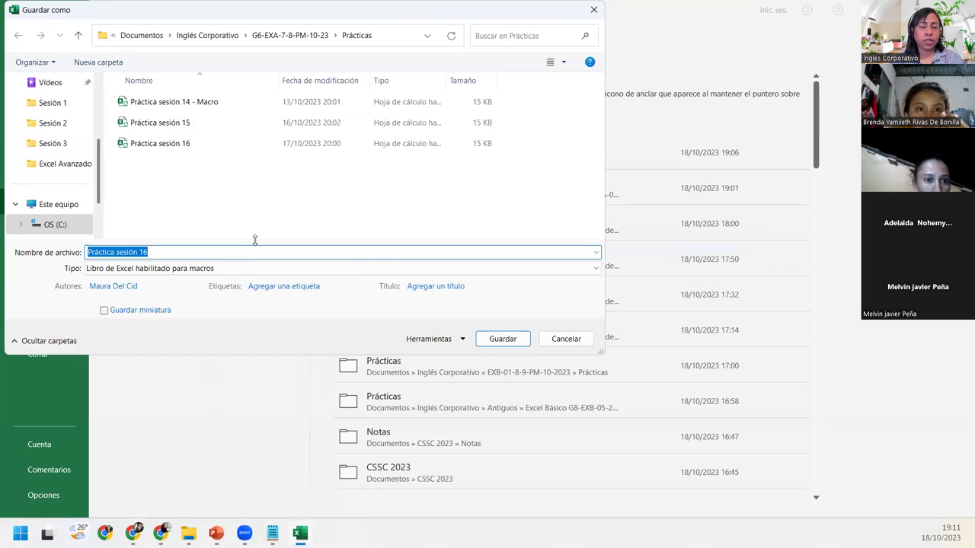
- Rename the file to Práctica sesión 17 and save it as a macro-enabled workbook
{"action": "left_click", "coordinate": [203, 250]}
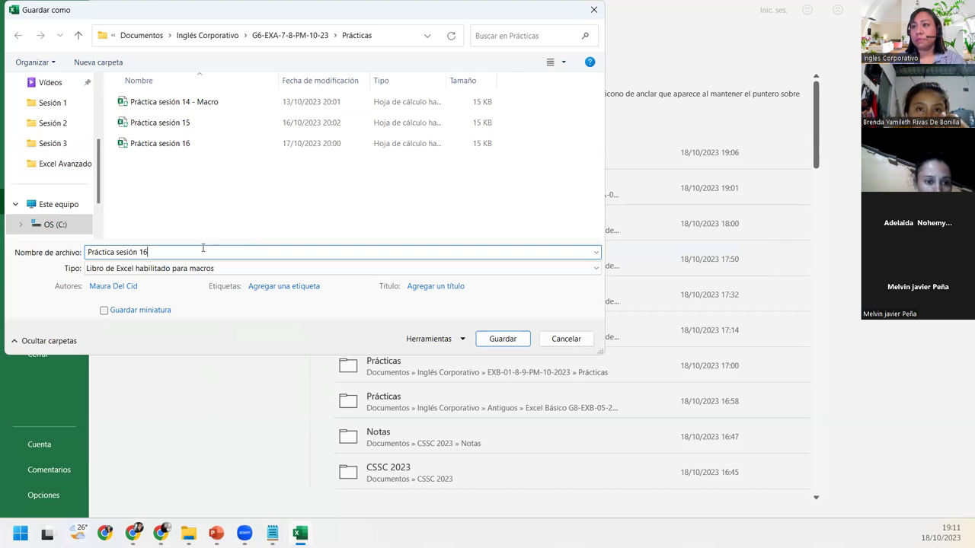
{"action": "key", "text": "BackSpace"}
{"action": "type", "text": "7"}
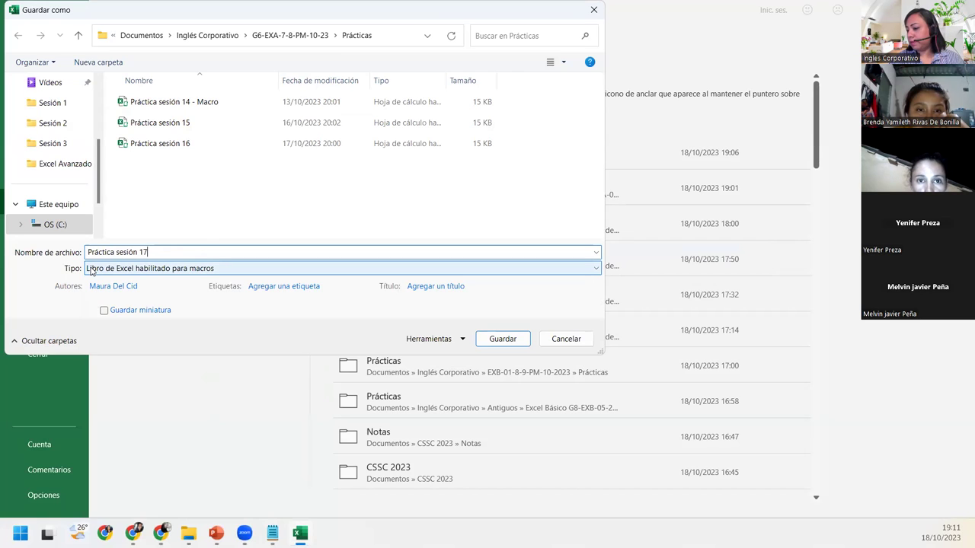
{"action": "left_click", "coordinate": [507, 343]}
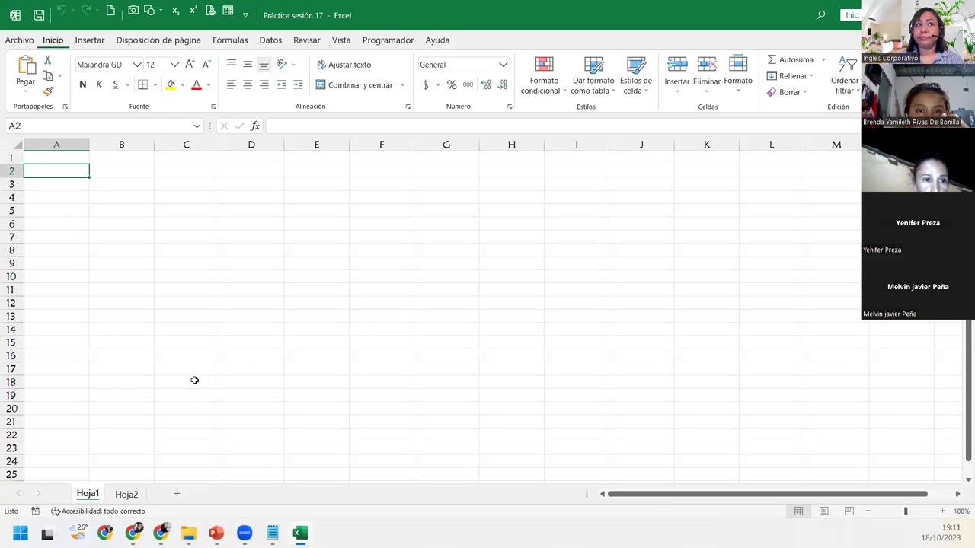
- Check Hoja2, return to Hoja1, then open the VBA editor from the Programador tab
{"action": "left_click", "coordinate": [126, 495]}
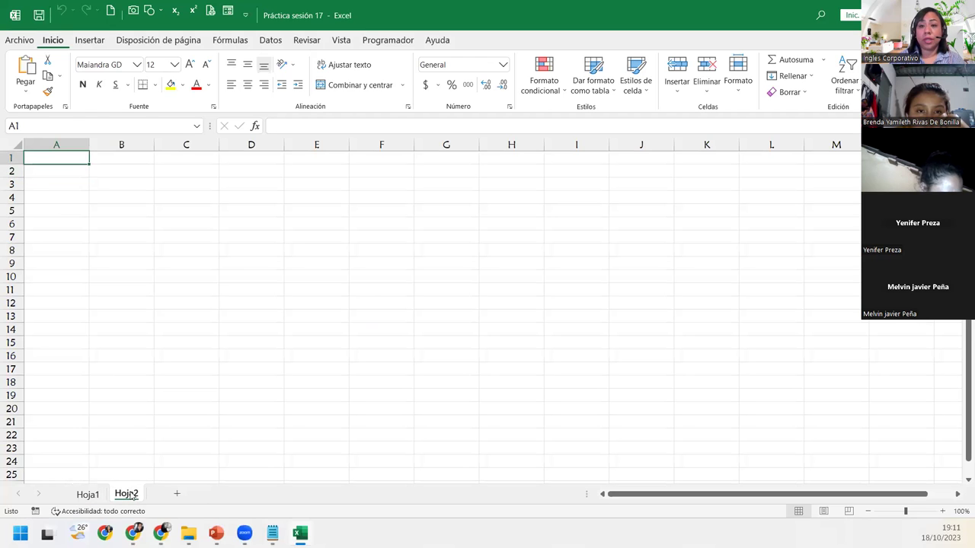
{"action": "left_click", "coordinate": [89, 496]}
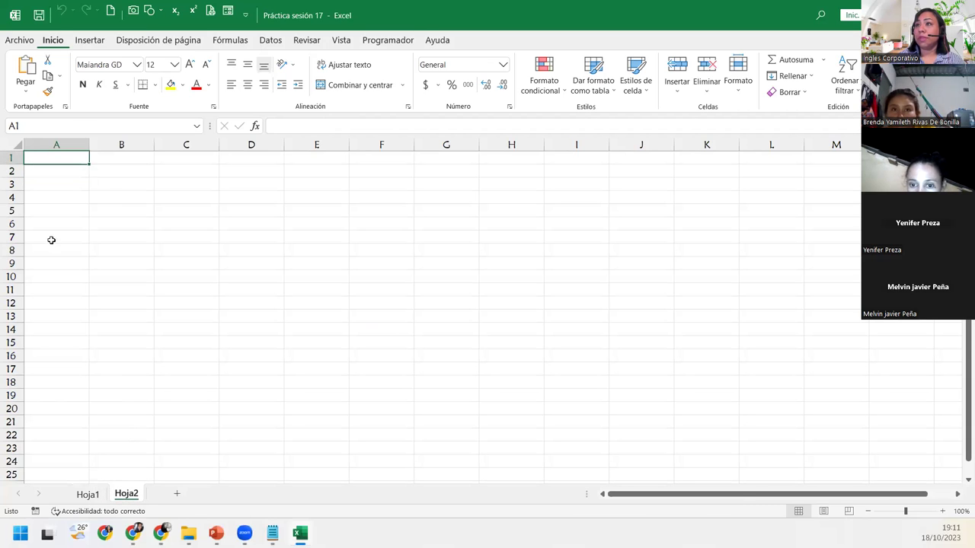
{"action": "left_click", "coordinate": [385, 42]}
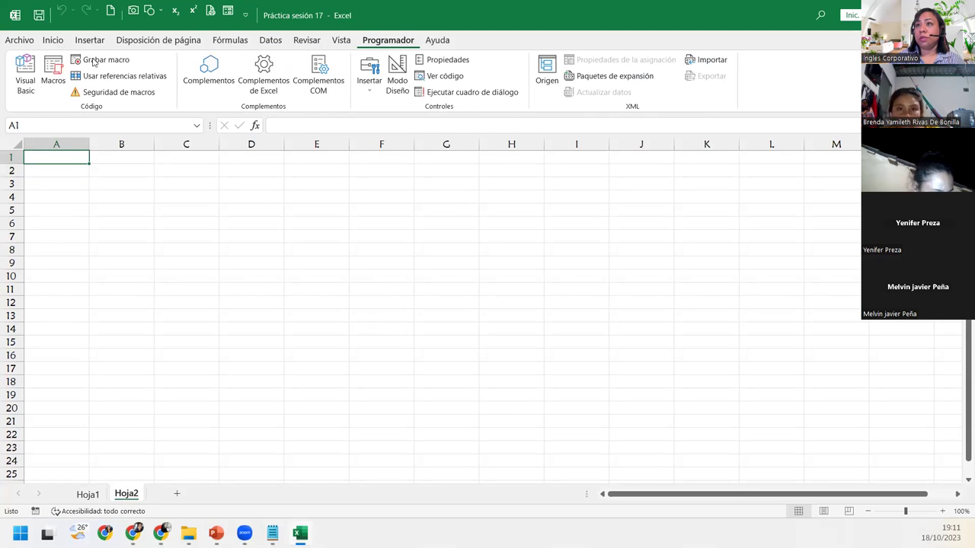
{"action": "left_click", "coordinate": [26, 72]}
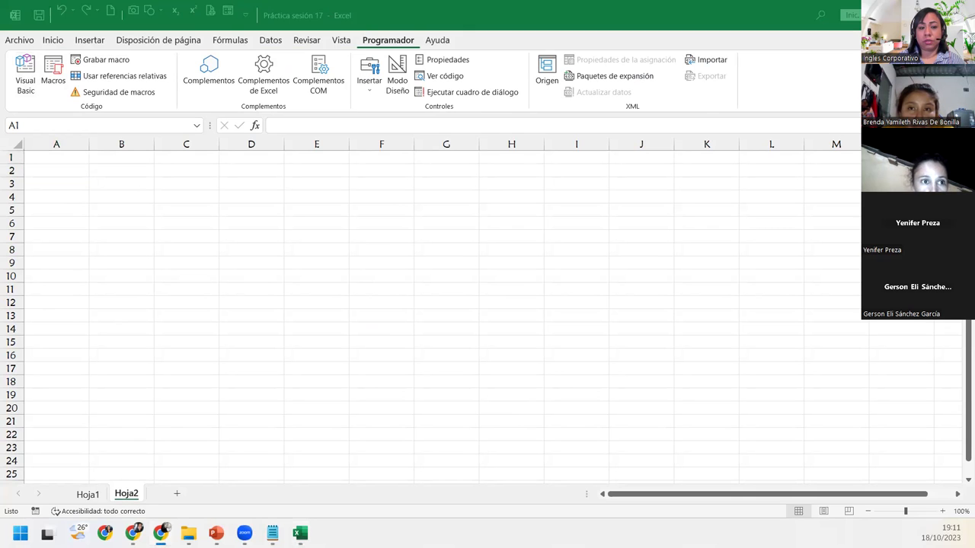
{"action": "key", "text": "alt+F11"}
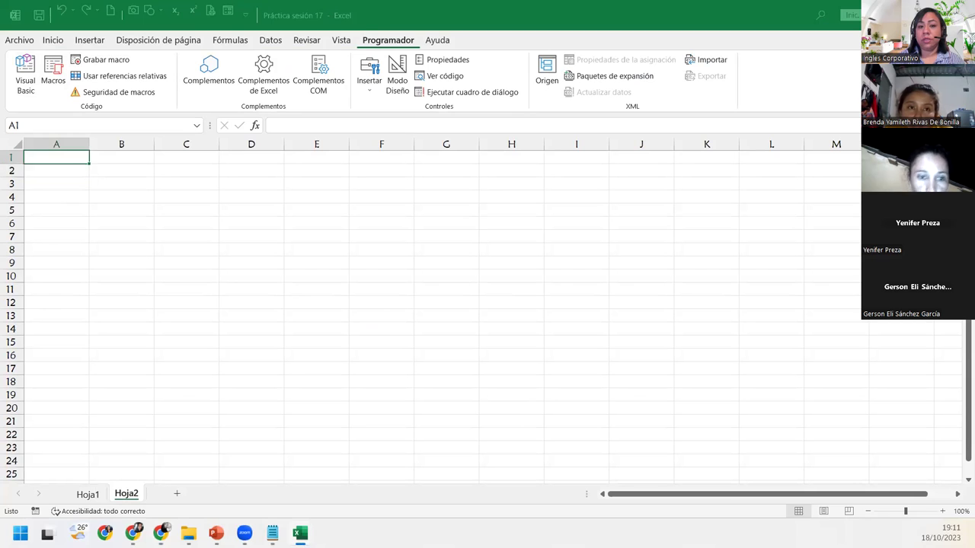
{"action": "key", "text": "alt+F11"}
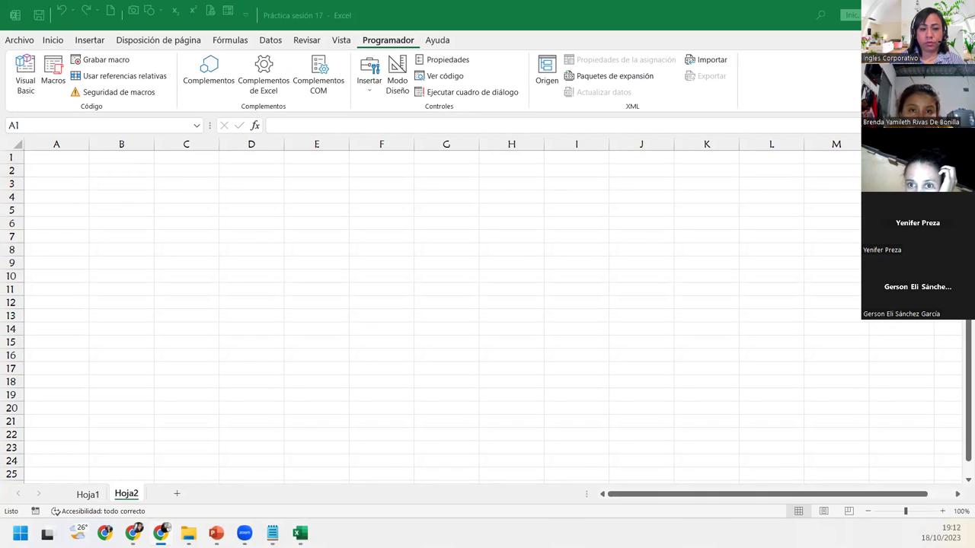
{"action": "key", "text": "alt+F11"}
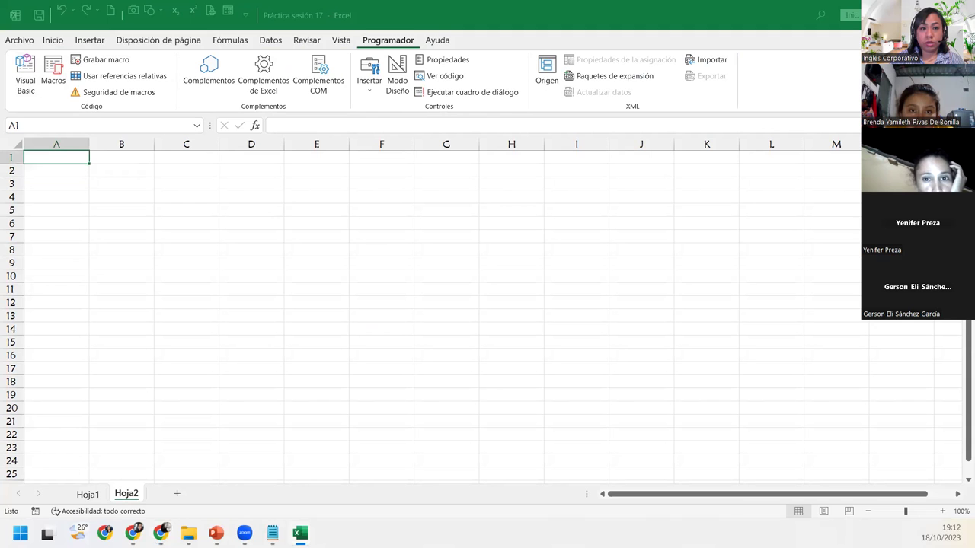
- In FrmConvertir's code, start a new empty line after the last End Sub
{"action": "key", "text": "alt+F11"}
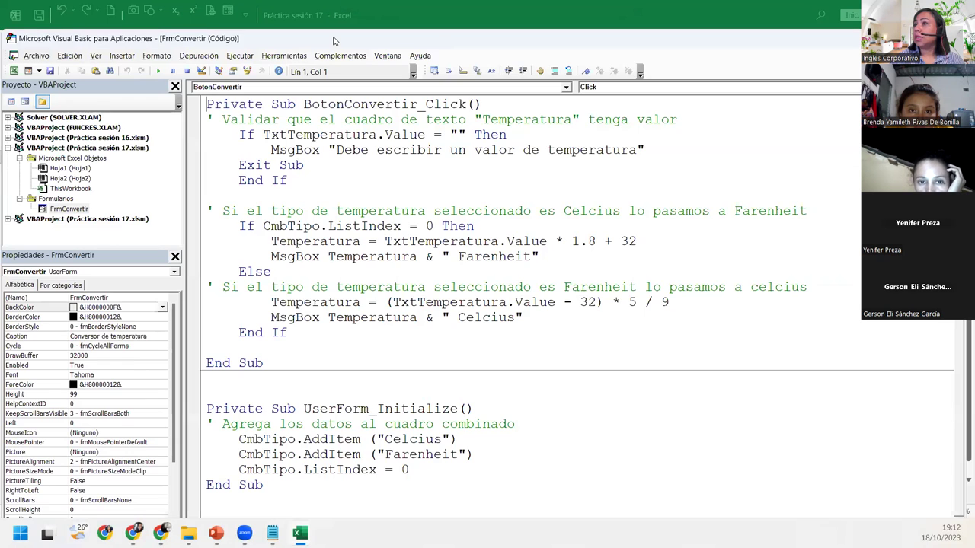
{"action": "left_click", "coordinate": [289, 484]}
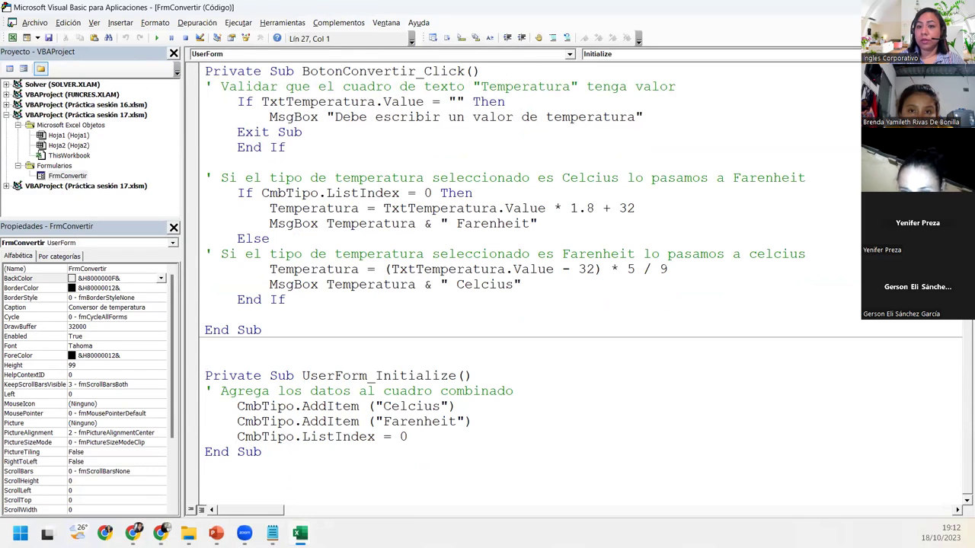
{"action": "key", "text": "alt+Tab"}
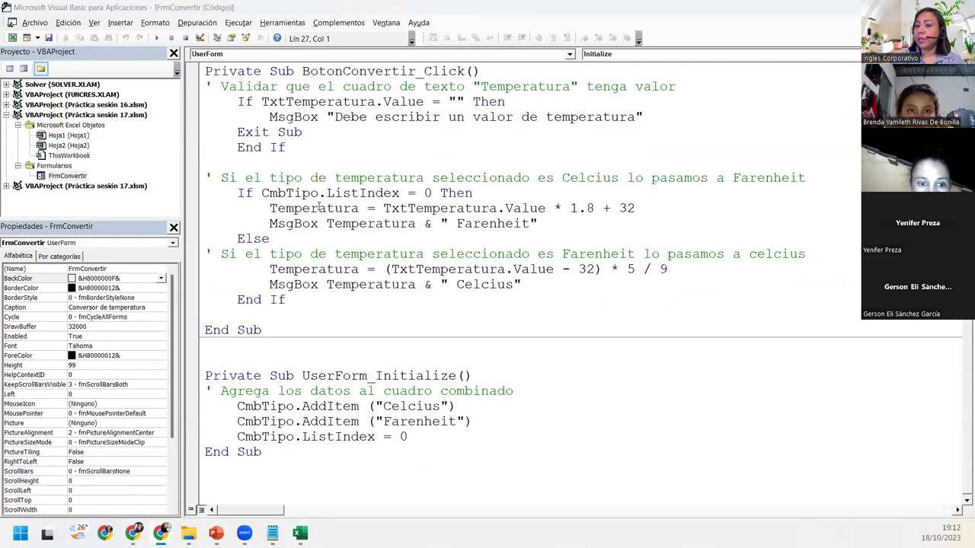
{"action": "left_click", "coordinate": [282, 456]}
{"action": "key", "text": "Return"}
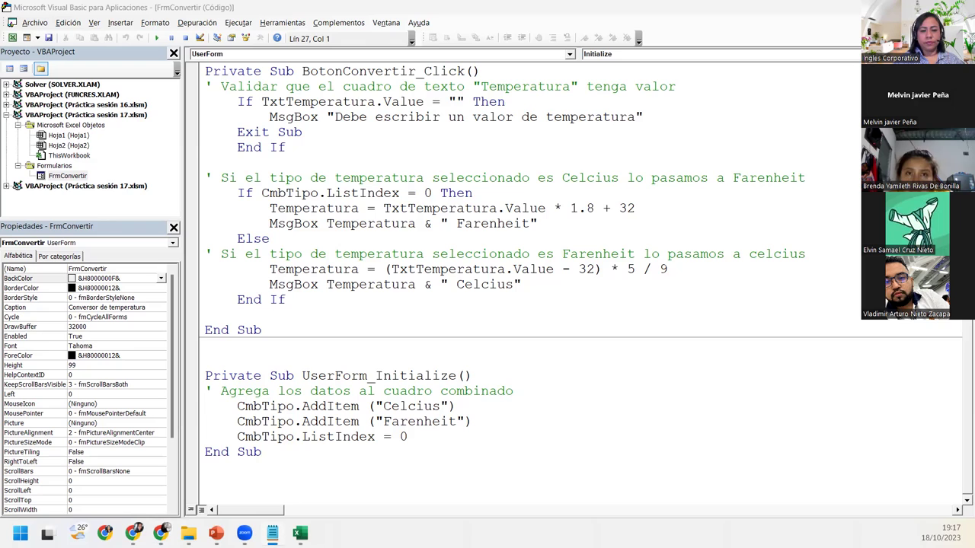
{"action": "key", "text": "alt+Tab"}
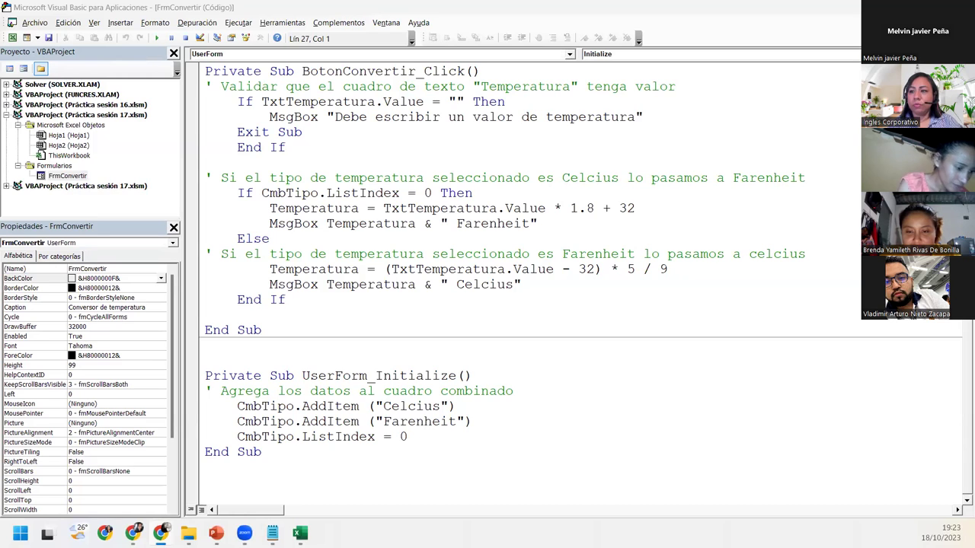
- Switch from the code to the Práctica sesión 17 workbook, showing its empty Hoja2 sheet
{"action": "left_click", "coordinate": [329, 489]}
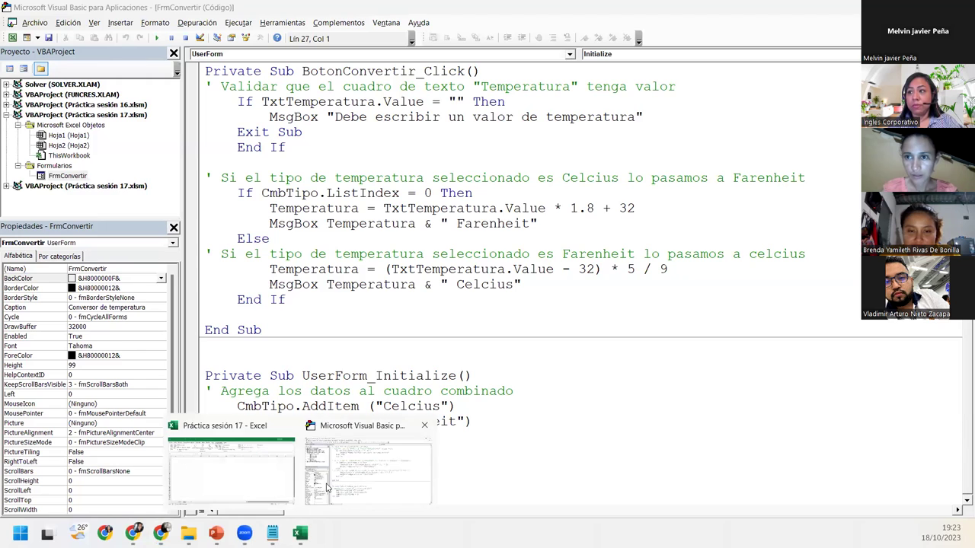
{"action": "mouse_move", "coordinate": [300, 533]}
{"action": "left_click", "coordinate": [236, 457]}
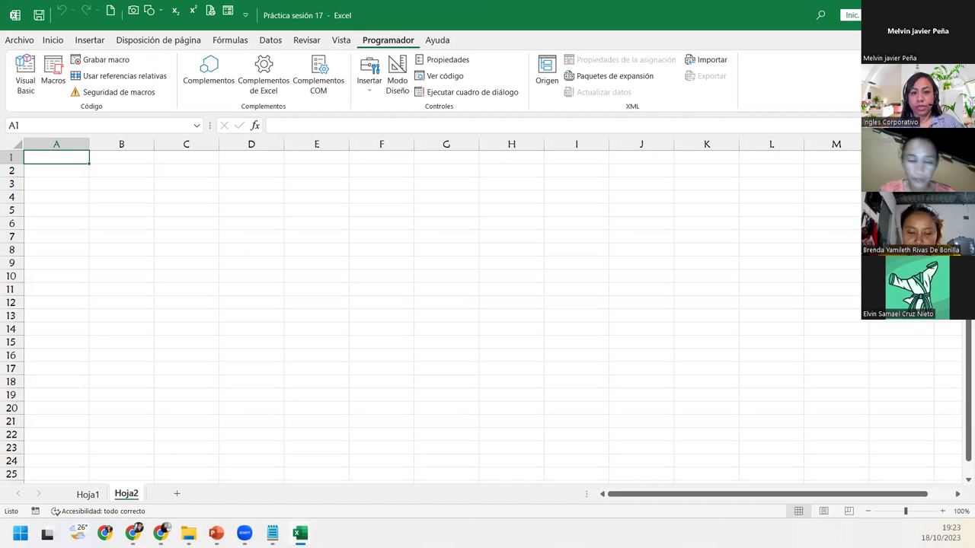
{"action": "left_click", "coordinate": [25, 80]}
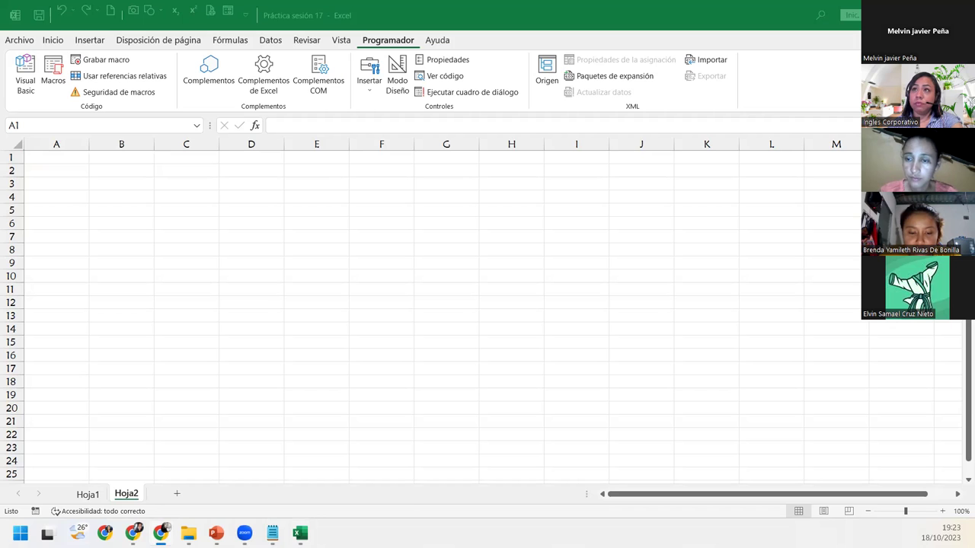
- Return to the Visual Basic para Aplicaciones window and select FrmConvertir in the project
{"action": "mouse_move", "coordinate": [299, 533]}
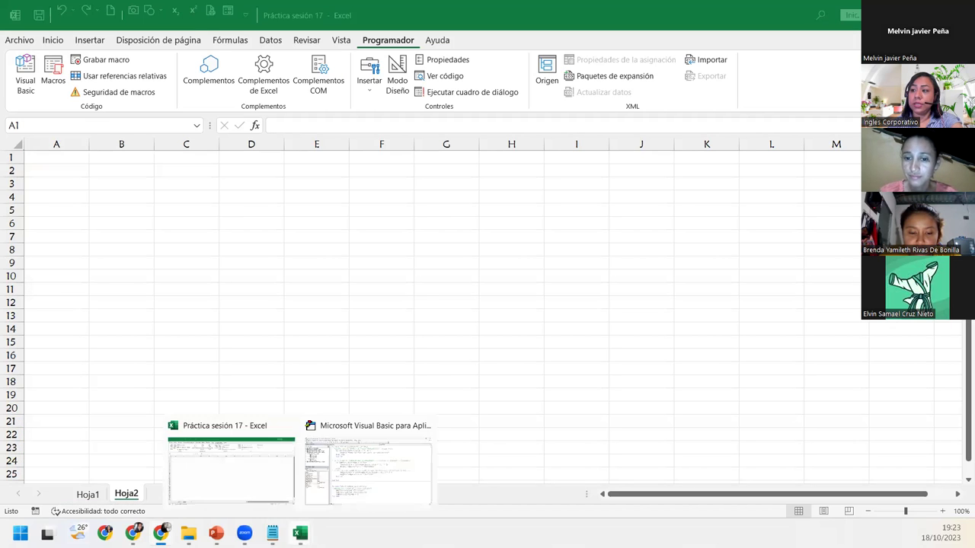
{"action": "left_click", "coordinate": [337, 470]}
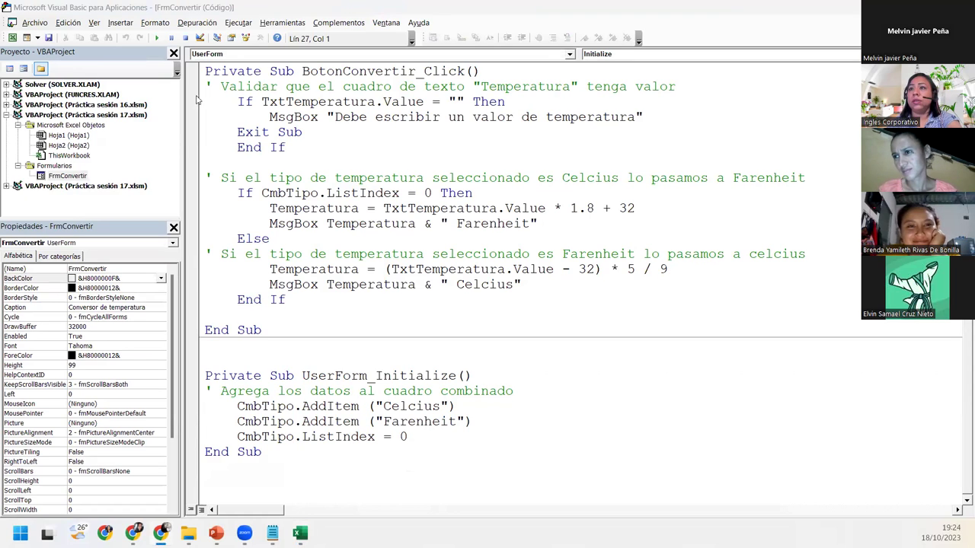
{"action": "left_click", "coordinate": [67, 176]}
- Open the FrmConvertir design, move the Toolbox below the form, and select the Convertir button
{"action": "double_click", "coordinate": [67, 176]}
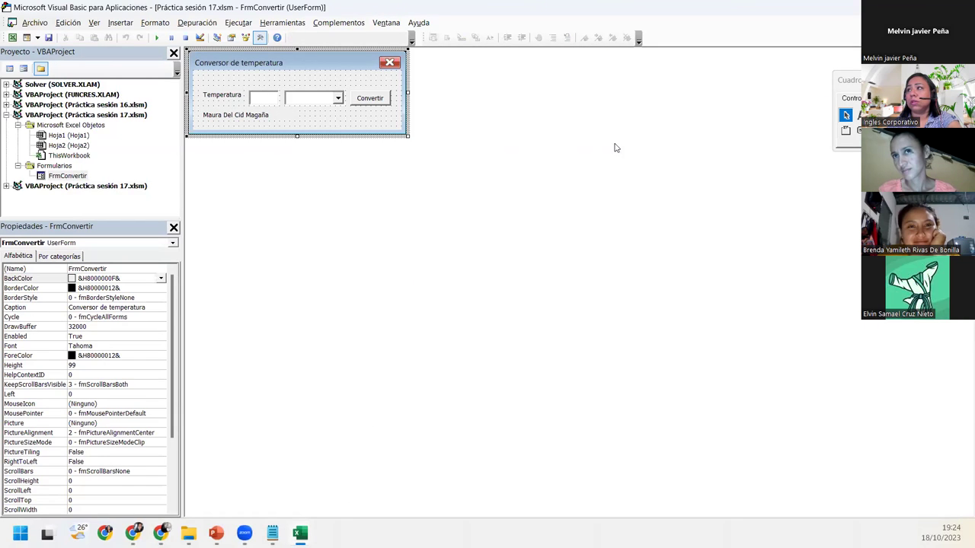
{"action": "left_click", "coordinate": [848, 86]}
{"action": "left_click_drag", "start_coordinate": [845, 79], "coordinate": [297, 154]}
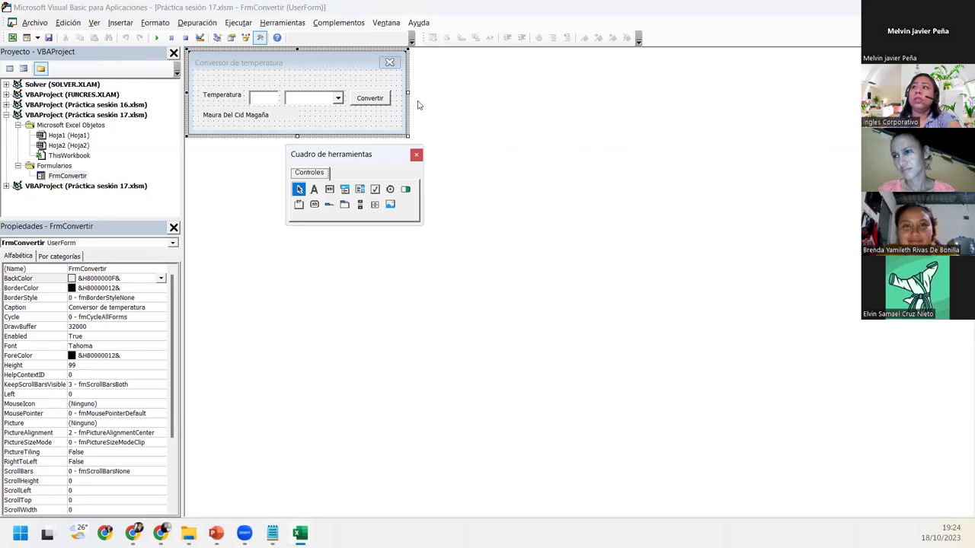
{"action": "left_click", "coordinate": [372, 105]}
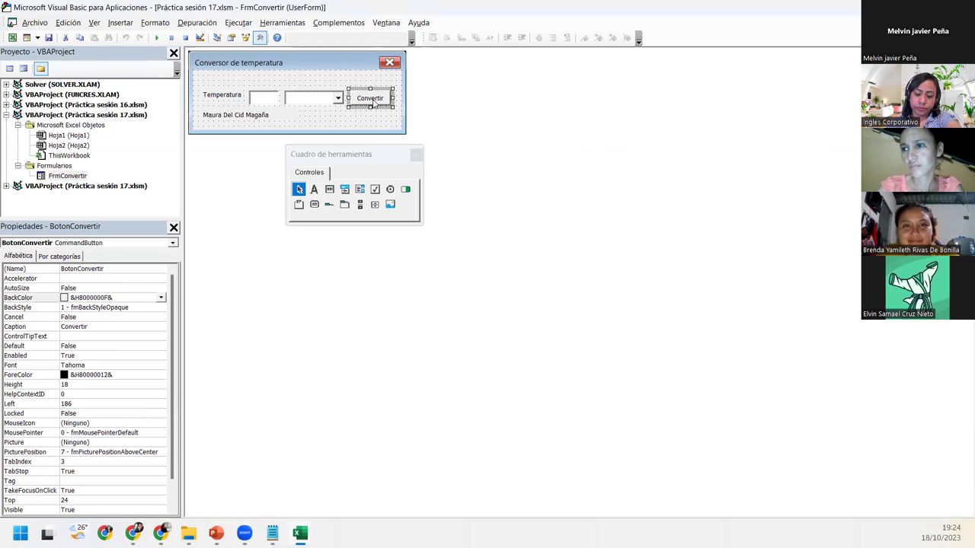
- Show the Convertir button's BotonConvertir_Click code and place the cursor after the last End Sub
{"action": "double_click", "coordinate": [373, 104]}
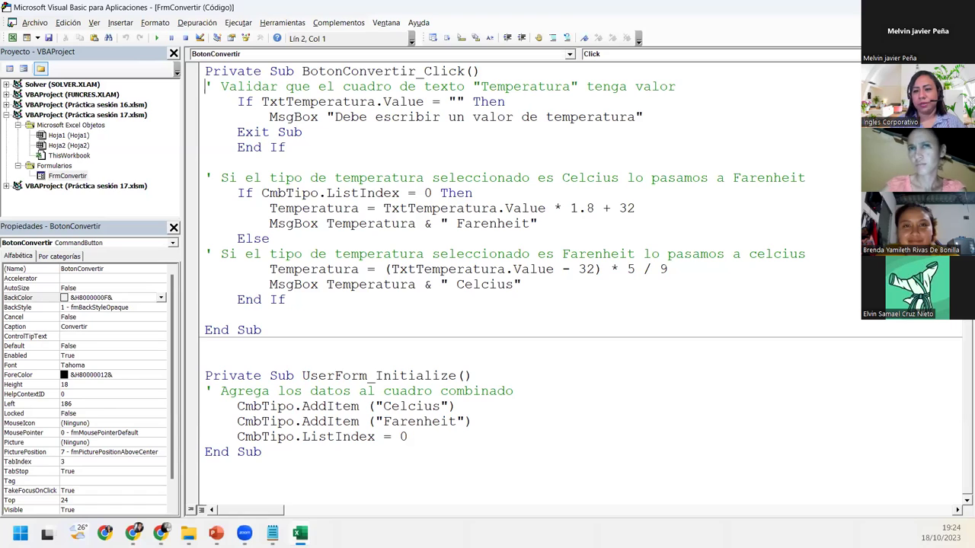
{"action": "left_click", "coordinate": [124, 271]}
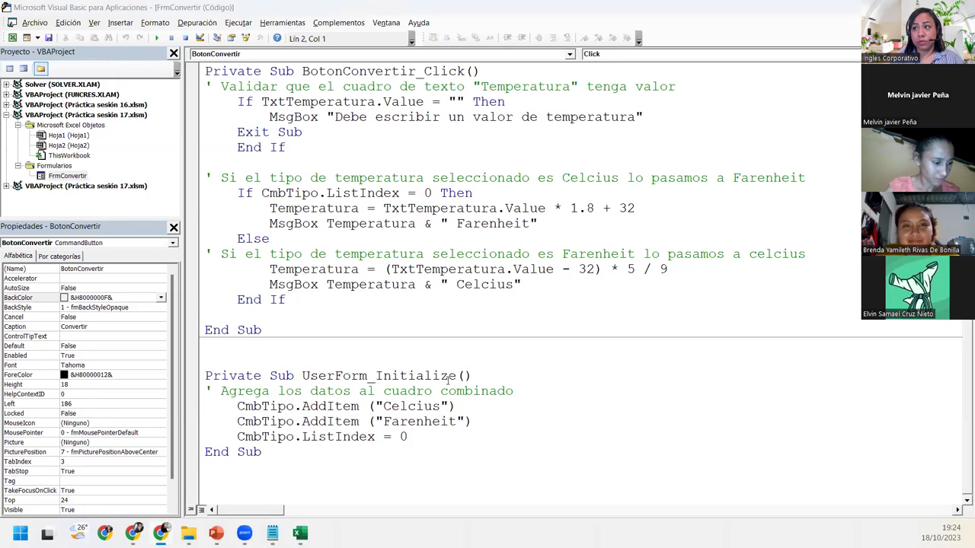
{"action": "left_click", "coordinate": [325, 467]}
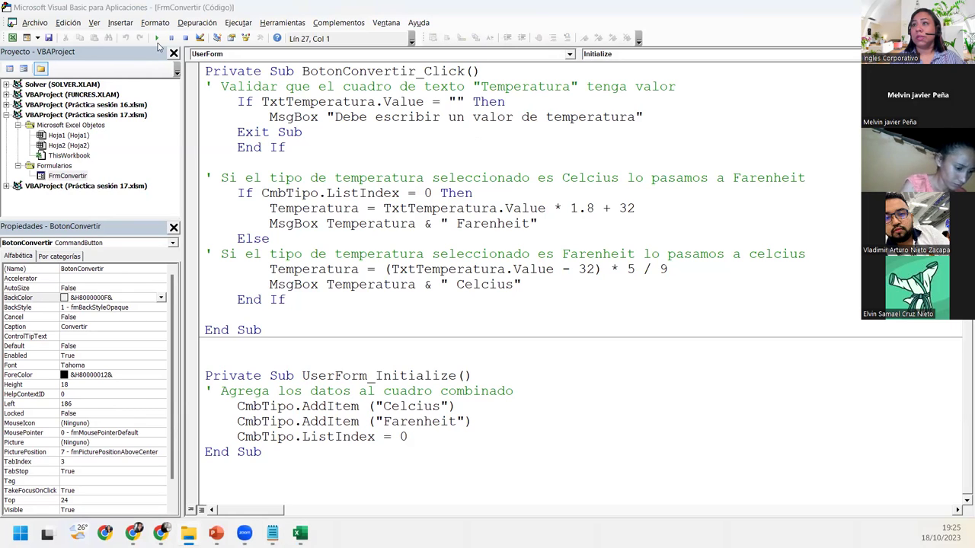
- Run the FrmConvertir converter form and move it to the centre of the sheet
{"action": "left_click", "coordinate": [157, 40]}
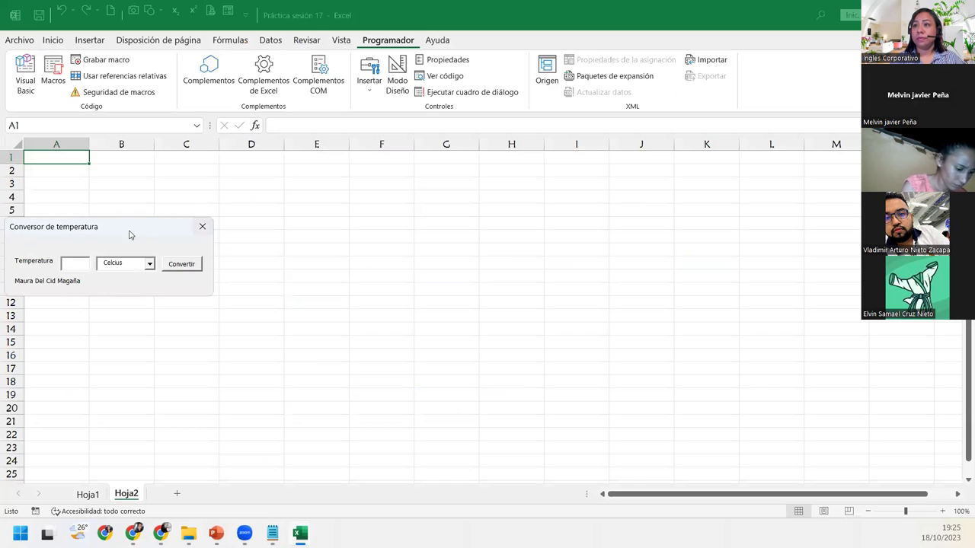
{"action": "left_click_drag", "start_coordinate": [126, 231], "coordinate": [314, 191]}
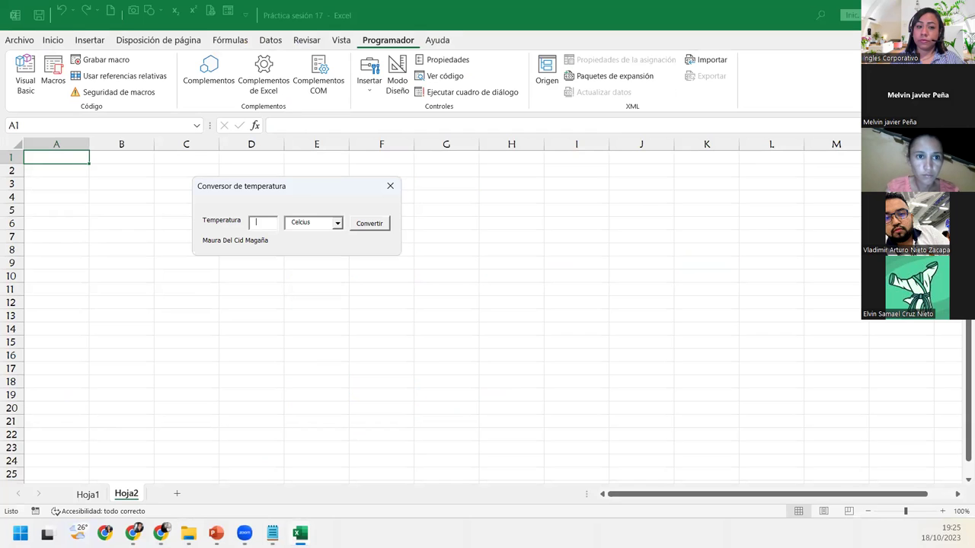
{"action": "key", "text": "alt+Tab"}
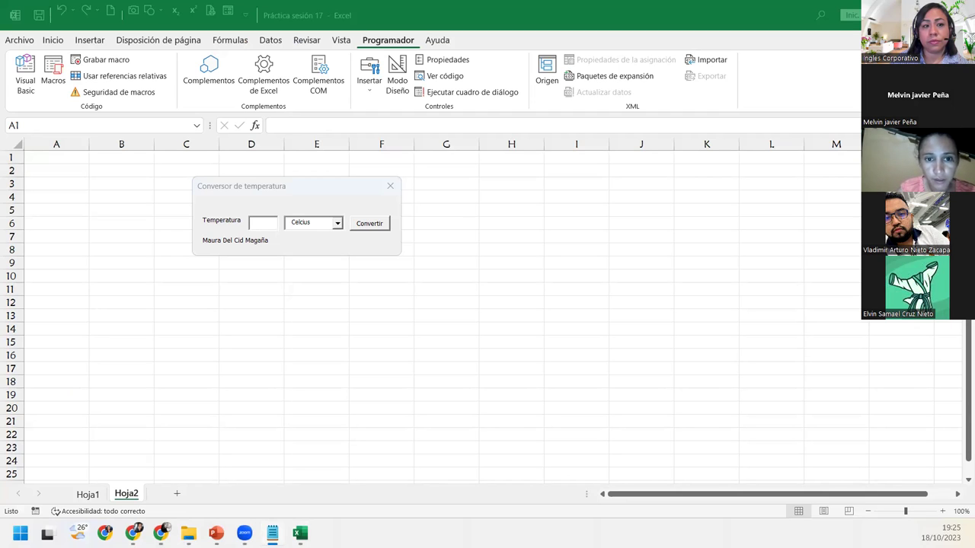
- Convert 35 Celcius, getting a message box reading 95 Farenheit
{"action": "left_click", "coordinate": [272, 221]}
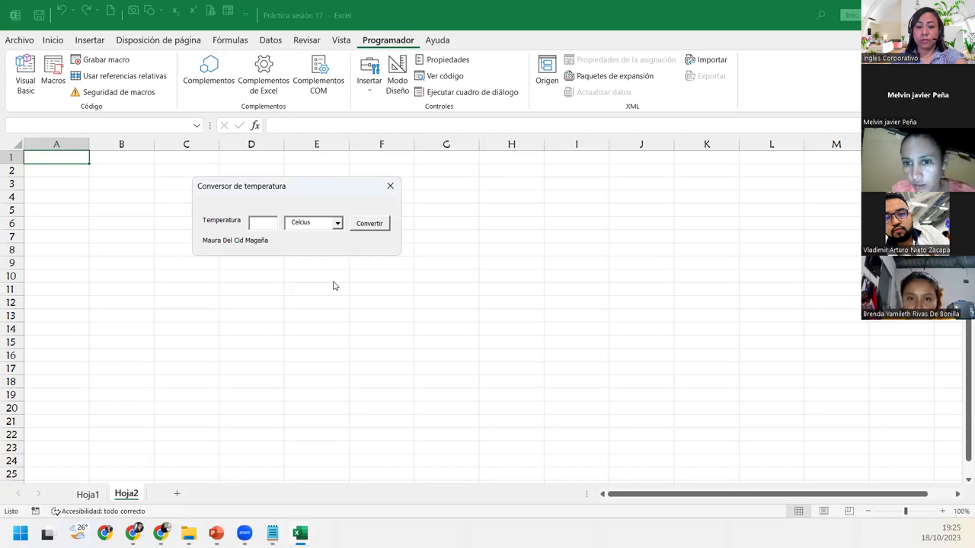
{"action": "type", "text": "35"}
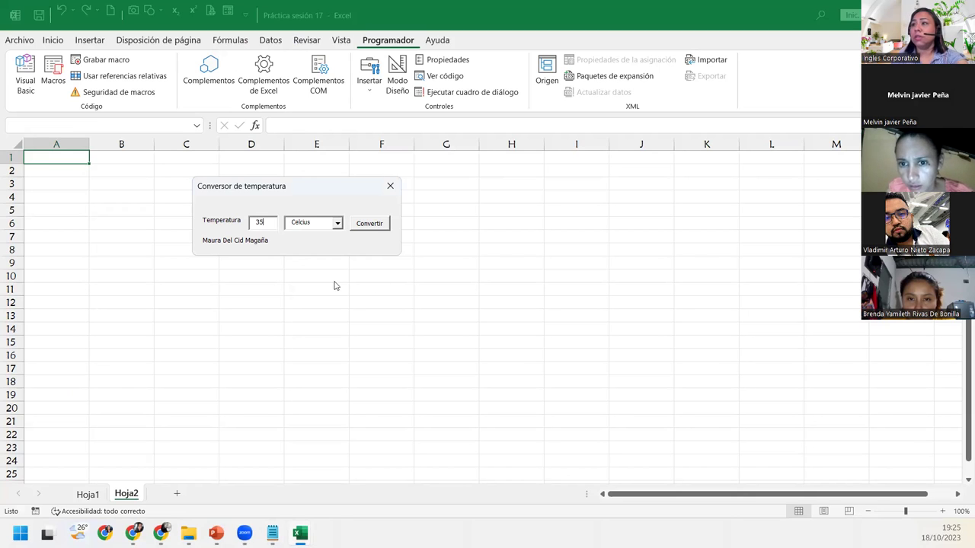
{"action": "left_click", "coordinate": [369, 227]}
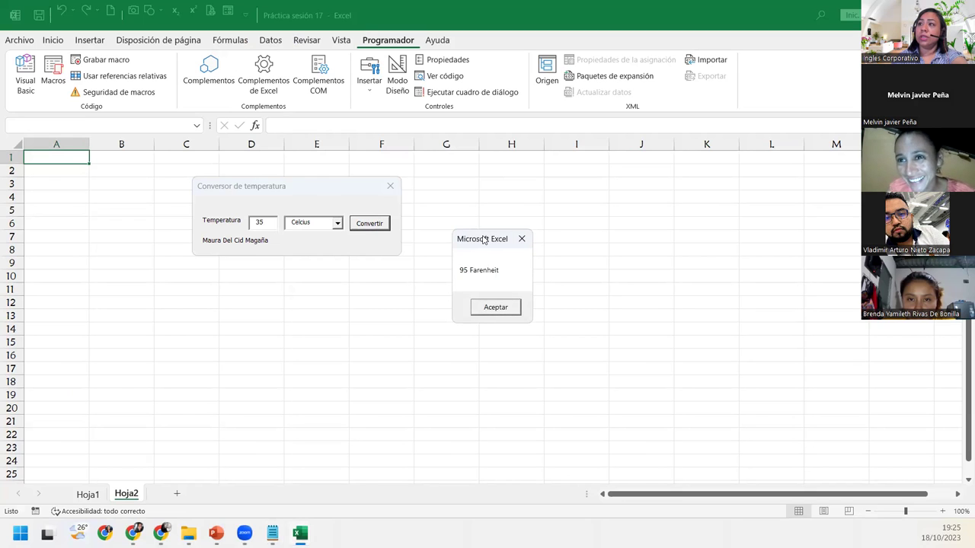
{"action": "left_click_drag", "start_coordinate": [485, 239], "coordinate": [325, 247]}
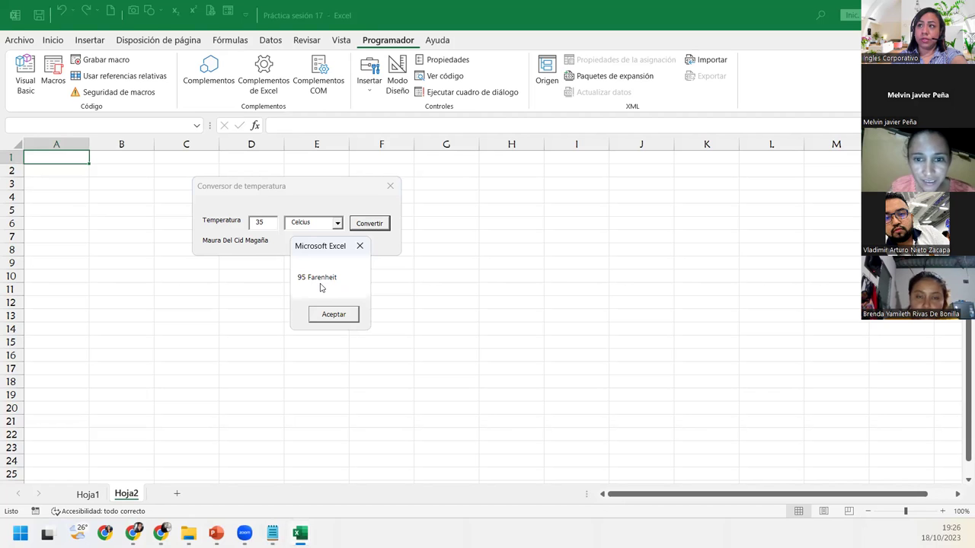
- Dismiss the 95 result, convert 80 Farenheit, and close the 26.6666666666667 Celcius message
{"action": "left_click", "coordinate": [342, 314]}
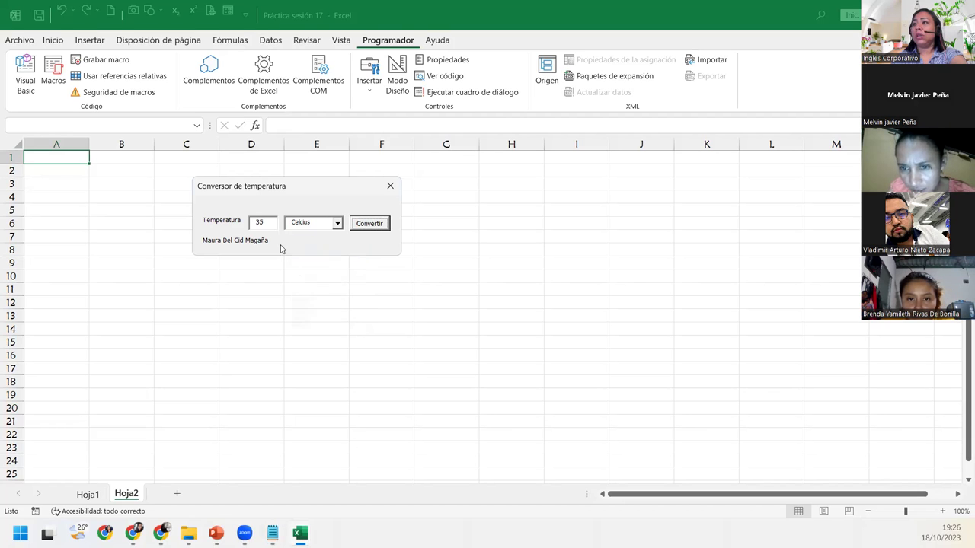
{"action": "double_click", "coordinate": [268, 221]}
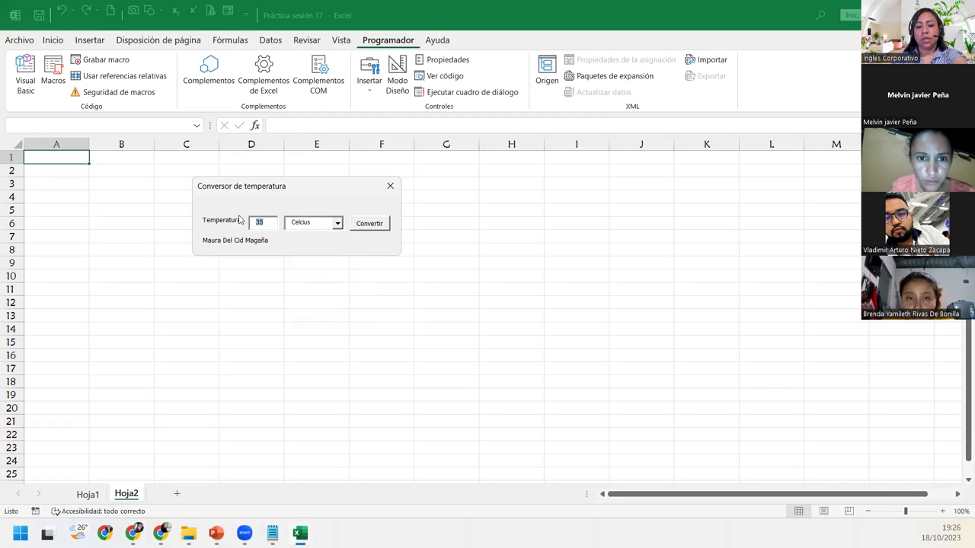
{"action": "type", "text": "80"}
{"action": "left_click", "coordinate": [337, 222]}
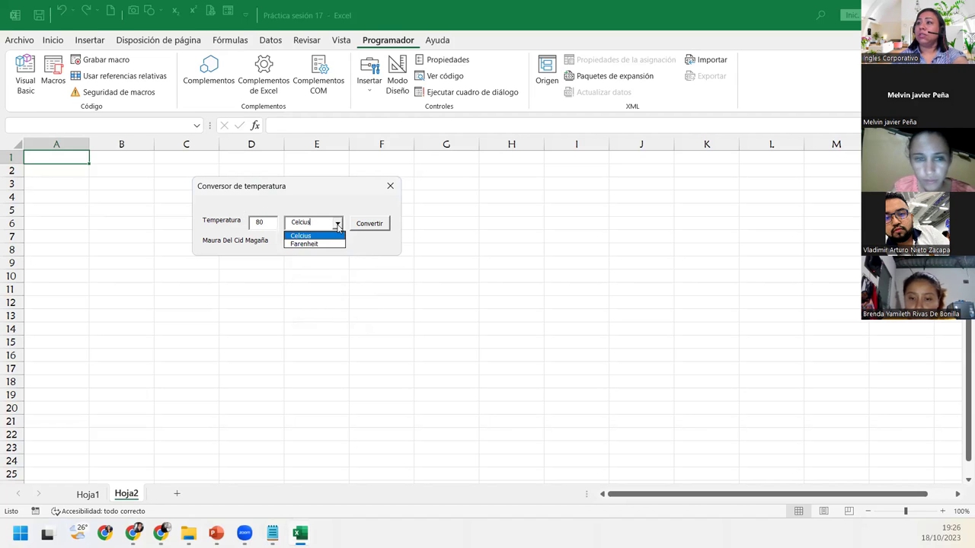
{"action": "left_click", "coordinate": [318, 244]}
{"action": "left_click", "coordinate": [369, 223]}
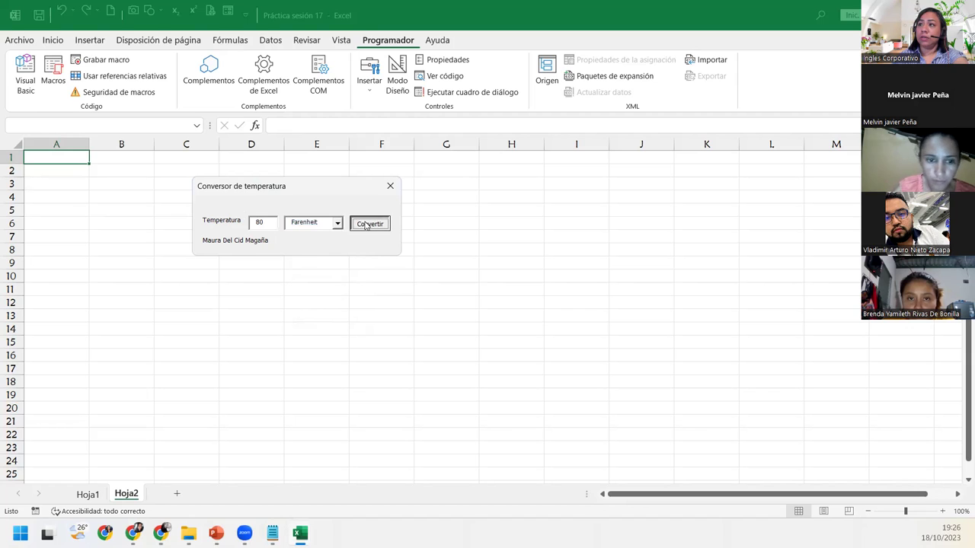
{"action": "left_click_drag", "start_coordinate": [488, 242], "coordinate": [305, 261]}
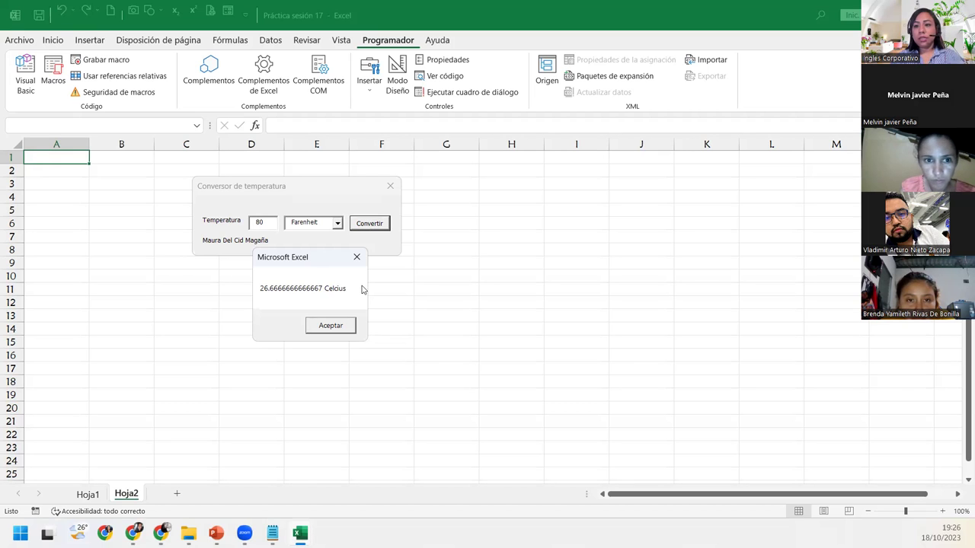
{"action": "left_click", "coordinate": [318, 327]}
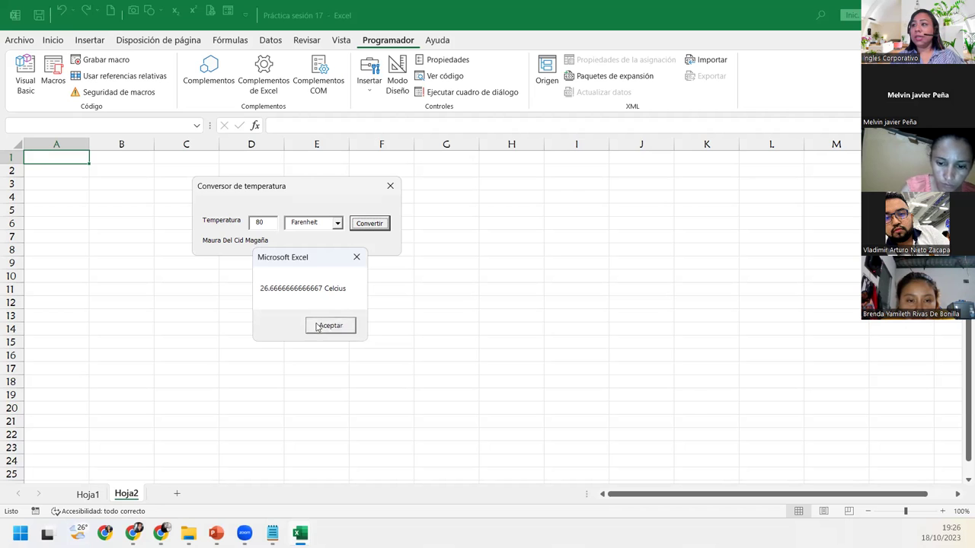
- Close the running converter, dismiss the Memoria insuficiente warning, and open the Convertir button's code
{"action": "left_click", "coordinate": [386, 185]}
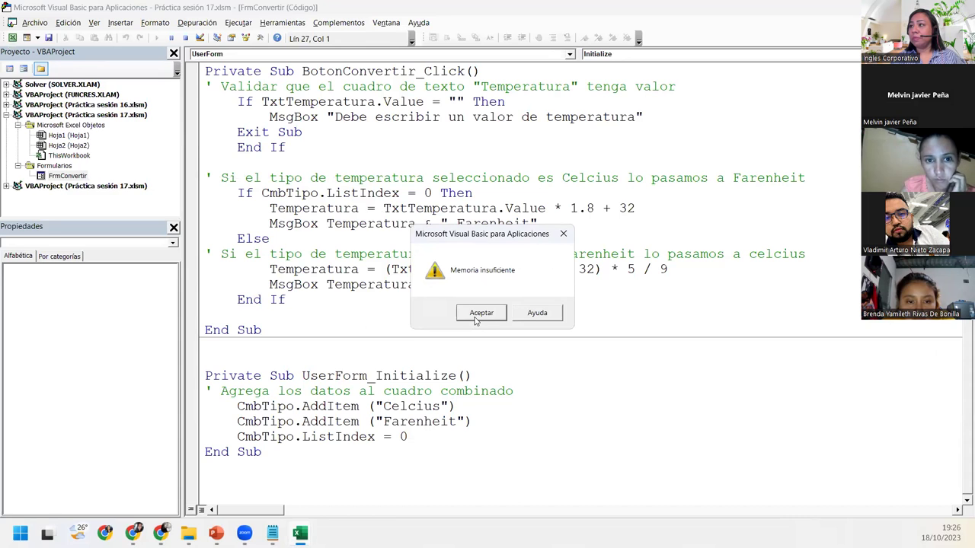
{"action": "left_click", "coordinate": [480, 313]}
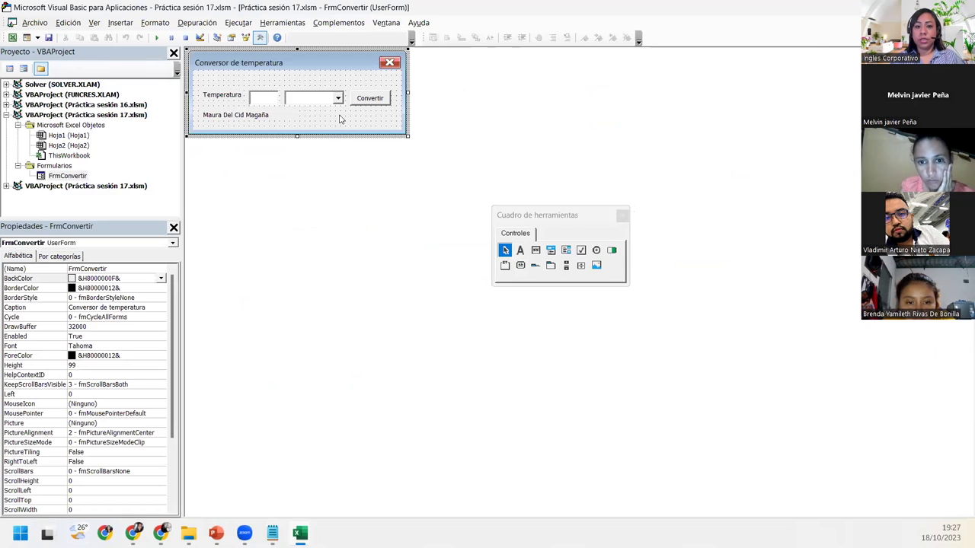
{"action": "left_click", "coordinate": [370, 101]}
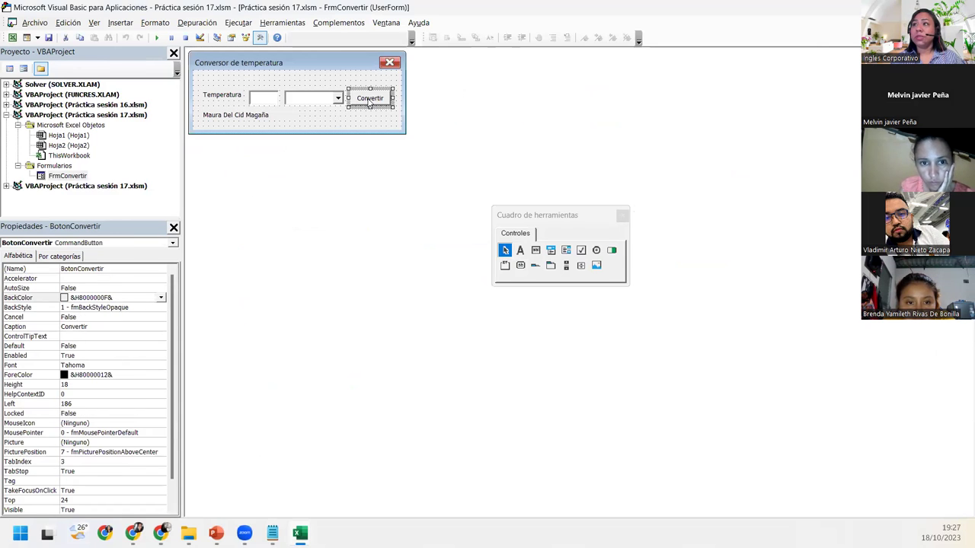
{"action": "double_click", "coordinate": [369, 100]}
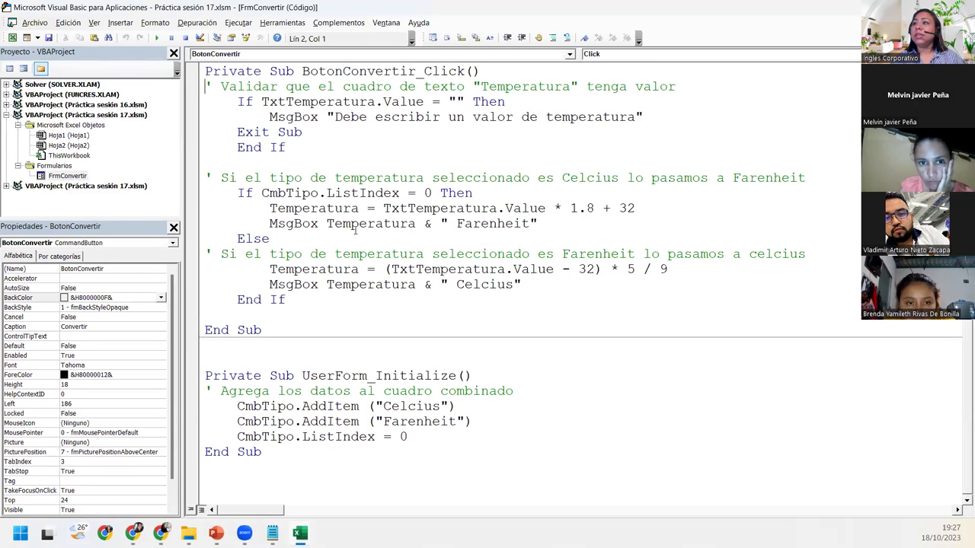
{"action": "left_click", "coordinate": [327, 223]}
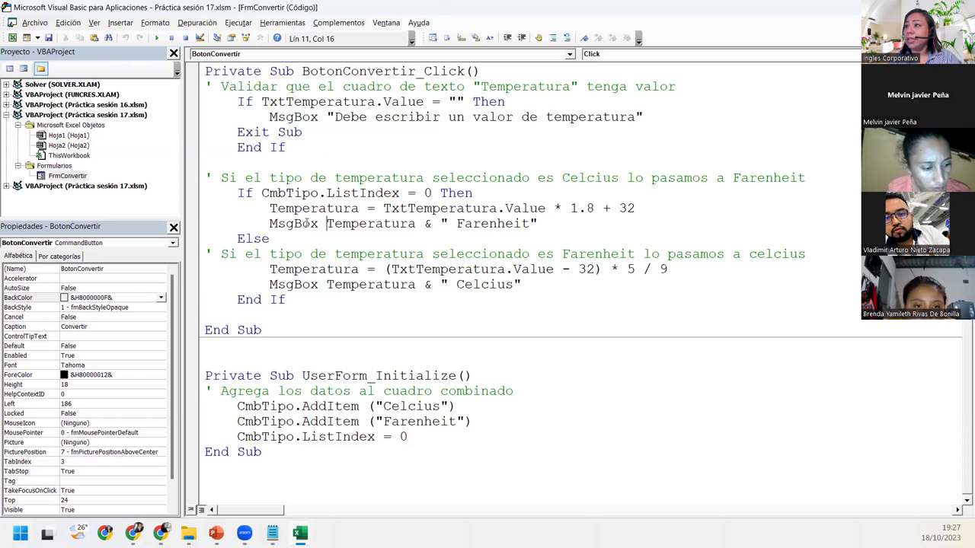
{"action": "double_click", "coordinate": [317, 222]}
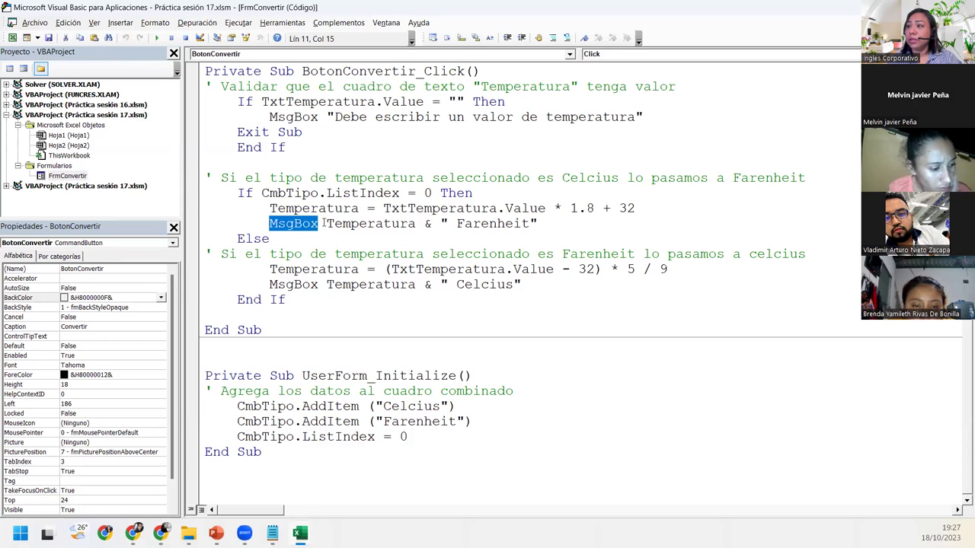
{"action": "left_click", "coordinate": [323, 223]}
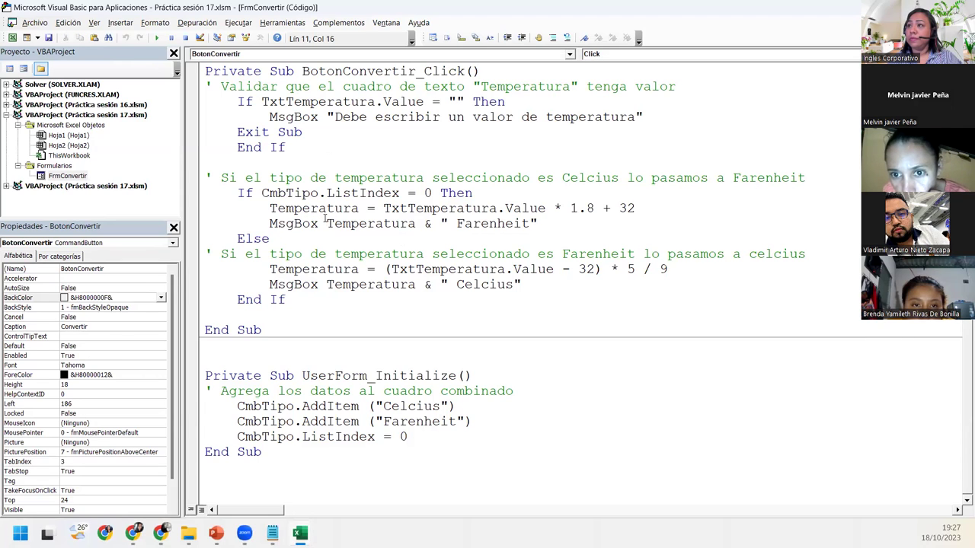
{"action": "double_click", "coordinate": [326, 223]}
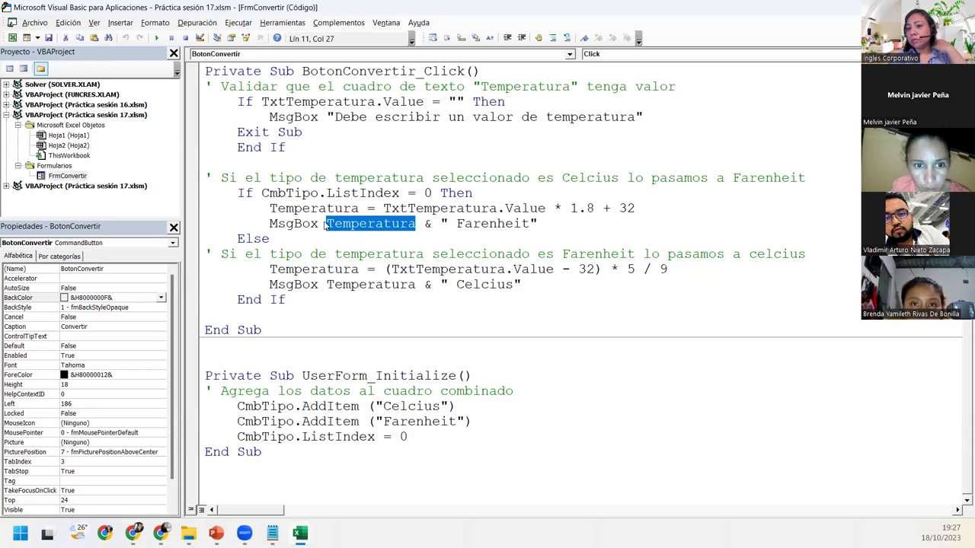
{"action": "left_click", "coordinate": [326, 223]}
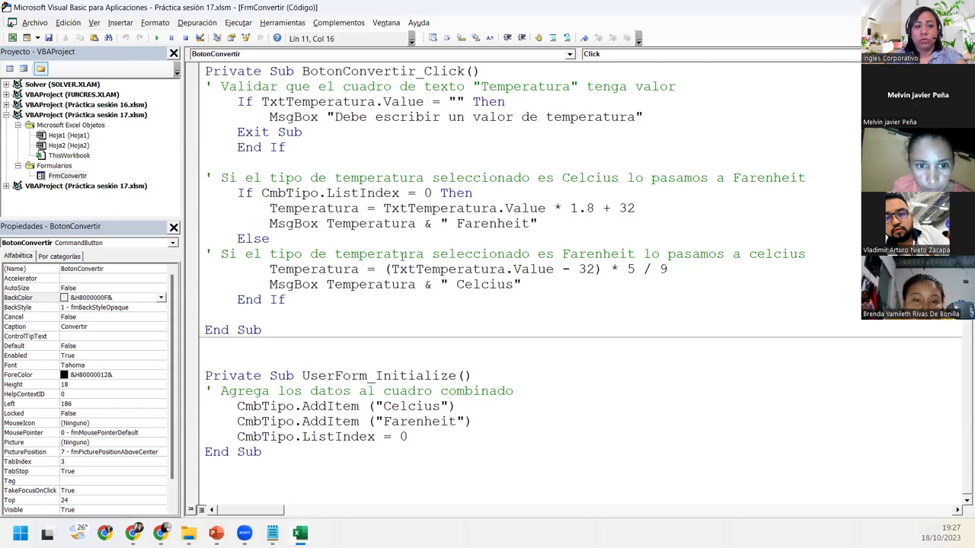
- Wrap Temperatura in the MsgBox line as Format(Temperatura, "#,##0.00") and select the expression
{"action": "key", "text": "ctrl+space"}
{"action": "type", "text": "format"}
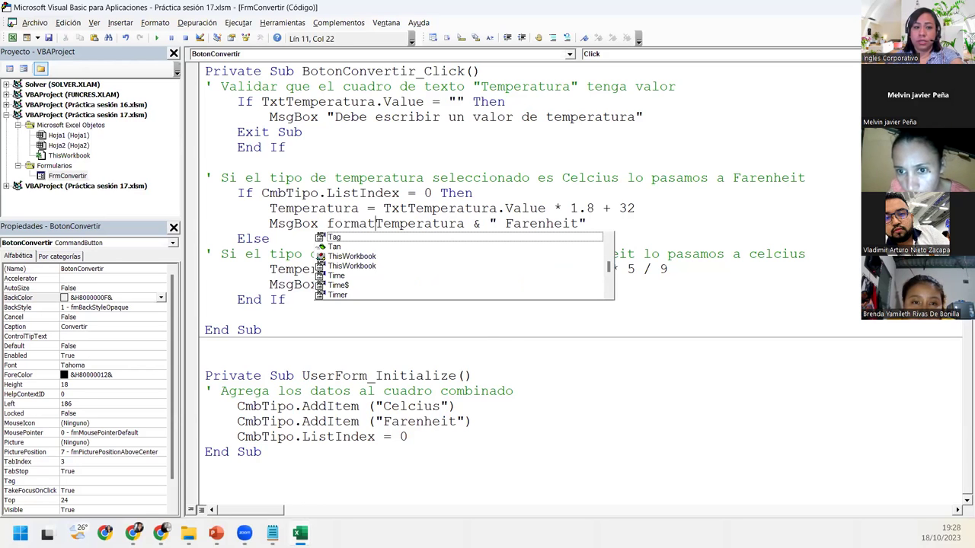
{"action": "type", "text": "("}
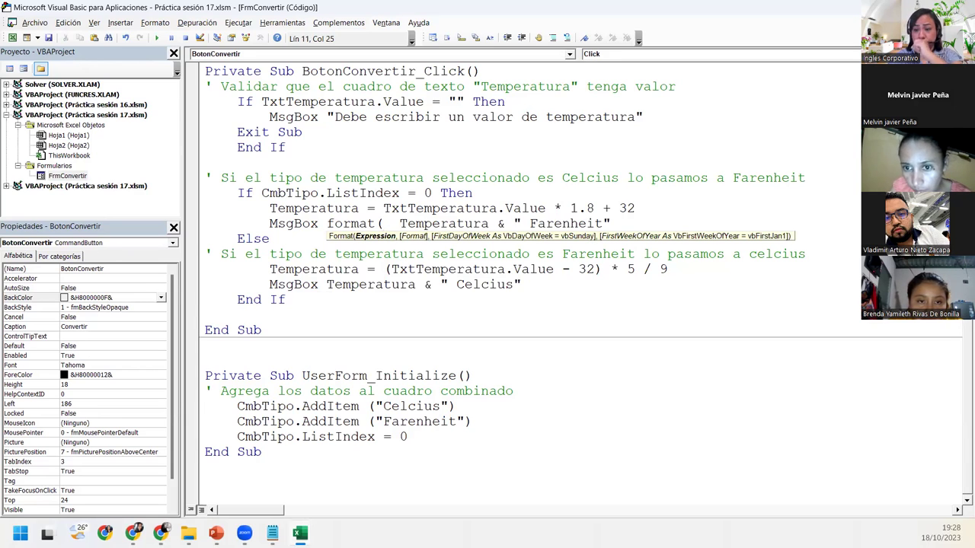
{"action": "key", "text": "BackSpace"}
{"action": "left_click", "coordinate": [473, 223]}
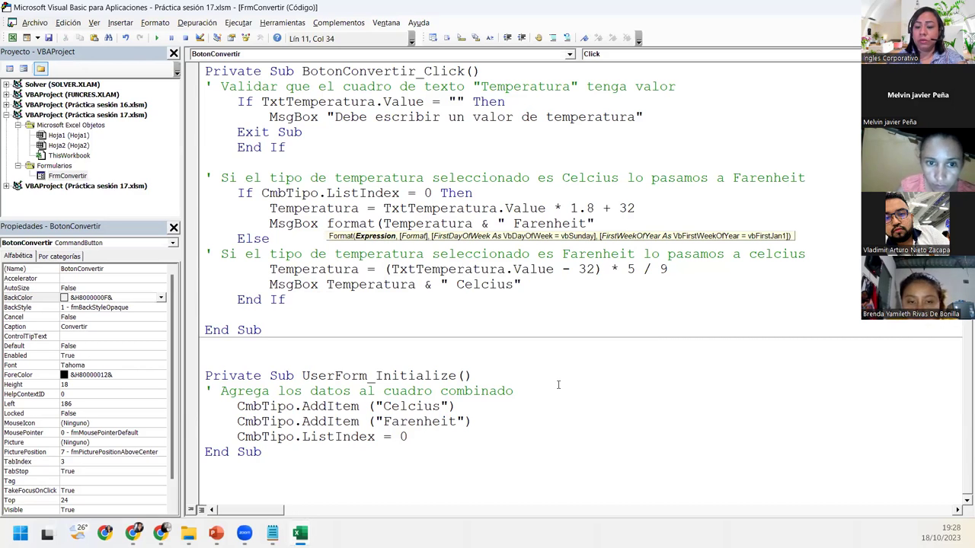
{"action": "type", "text": ","}
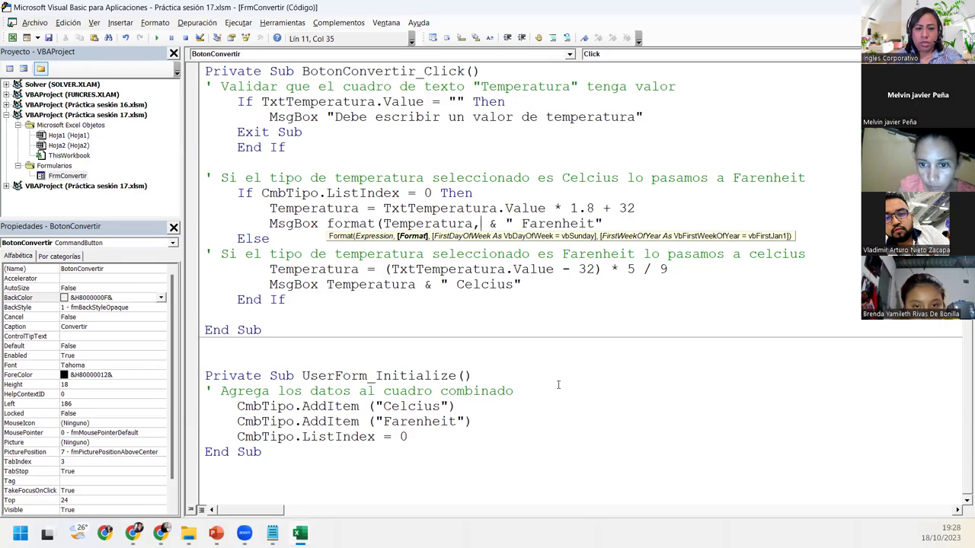
{"action": "type", "text": "\" "}
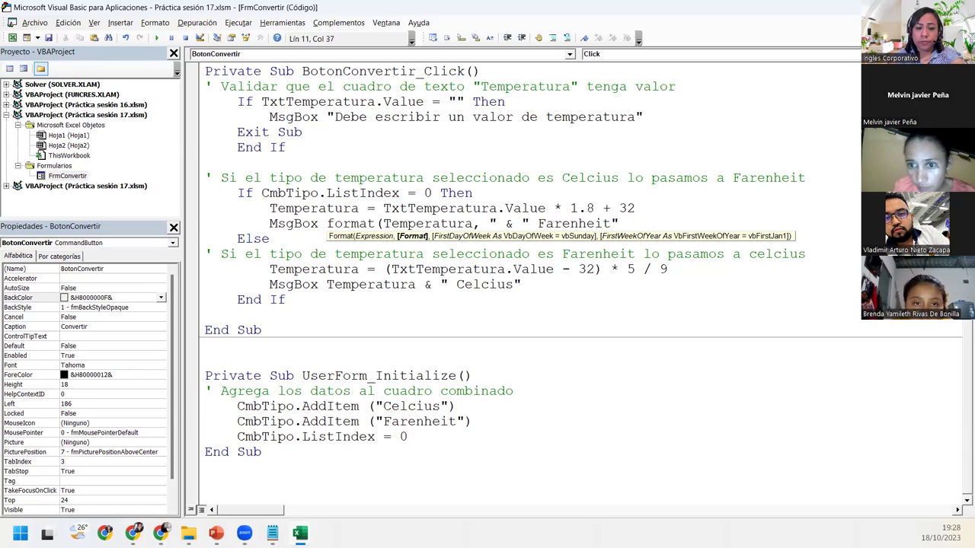
{"action": "type", "text": "#"}
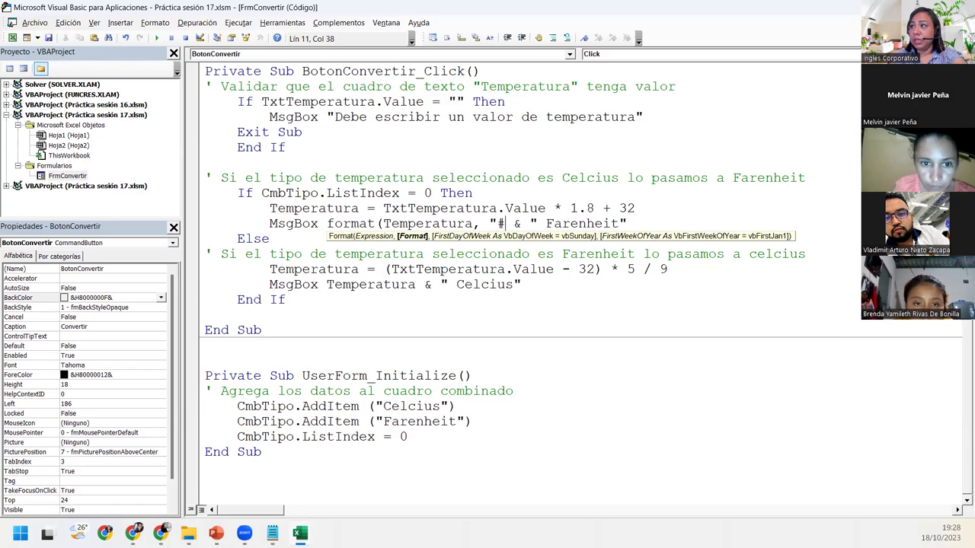
{"action": "type", "text": ","}
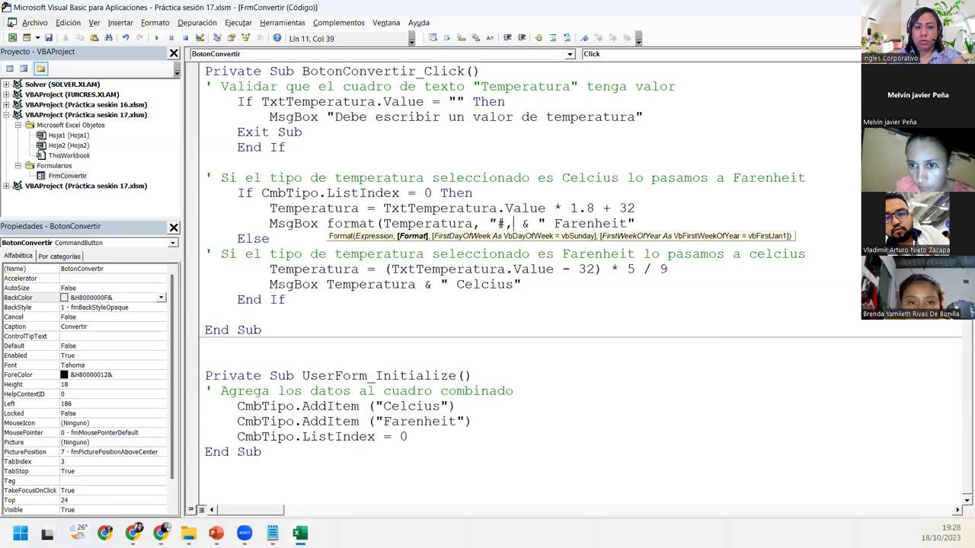
{"action": "type", "text": "##"}
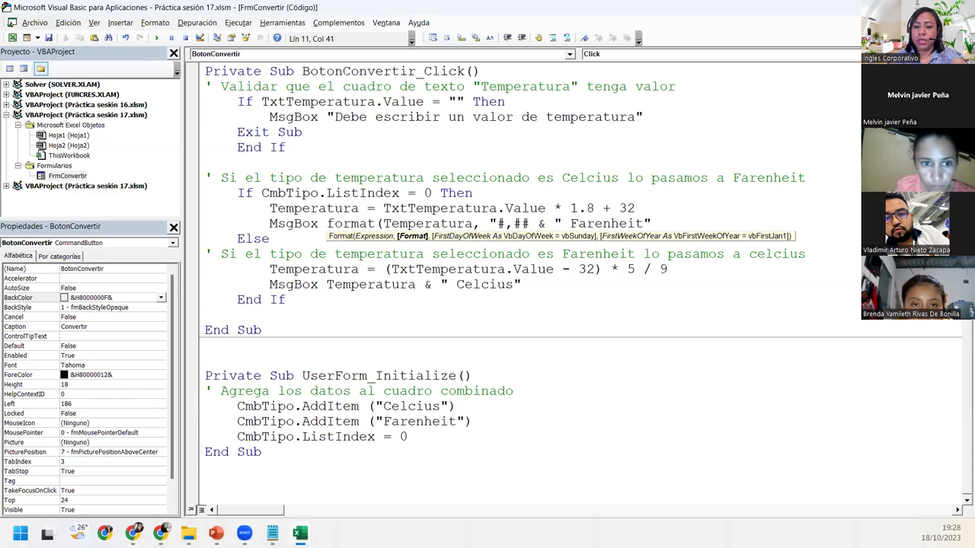
{"action": "type", "text": "0.00\")"}
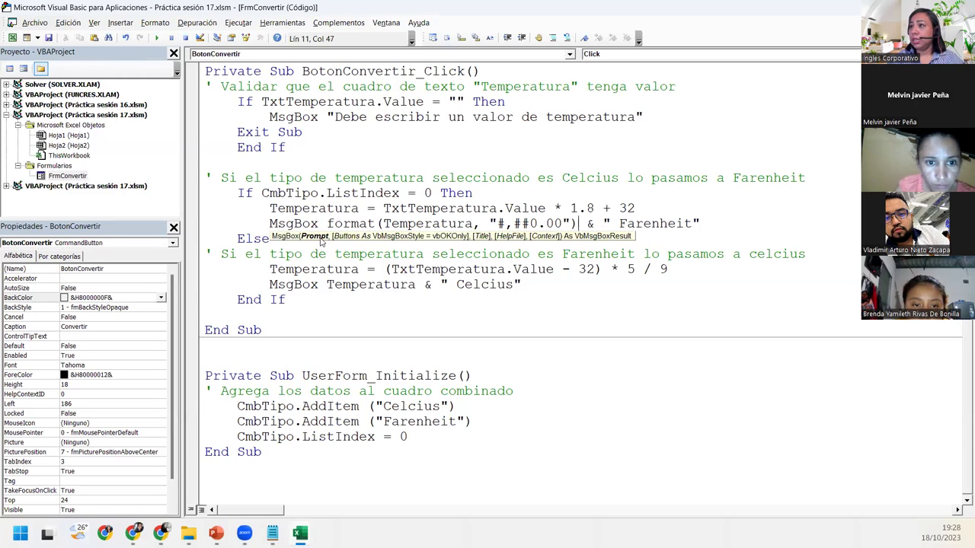
{"action": "key", "text": "Down"}
{"action": "key", "text": "Down"}
{"action": "key", "text": "Down"}
{"action": "left_click_drag", "start_coordinate": [326, 223], "coordinate": [586, 224]}
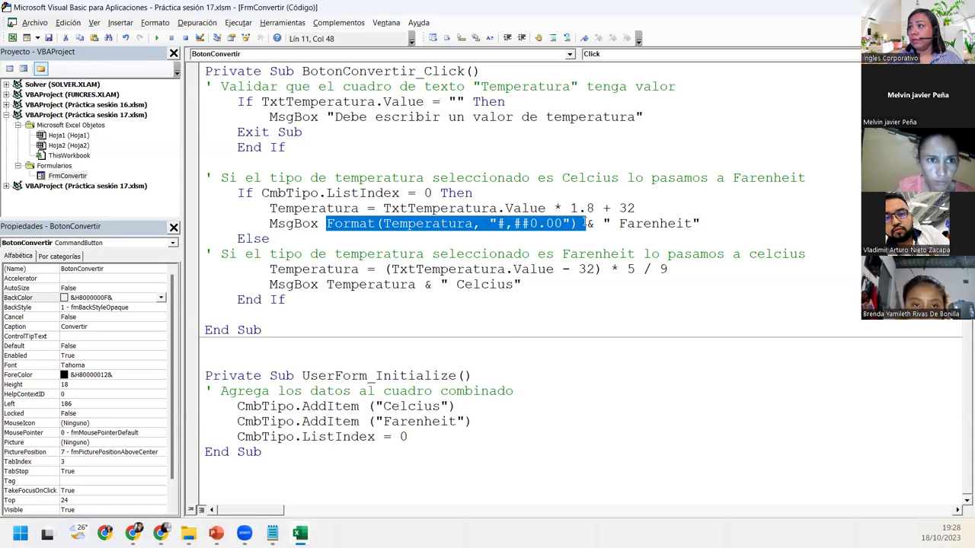
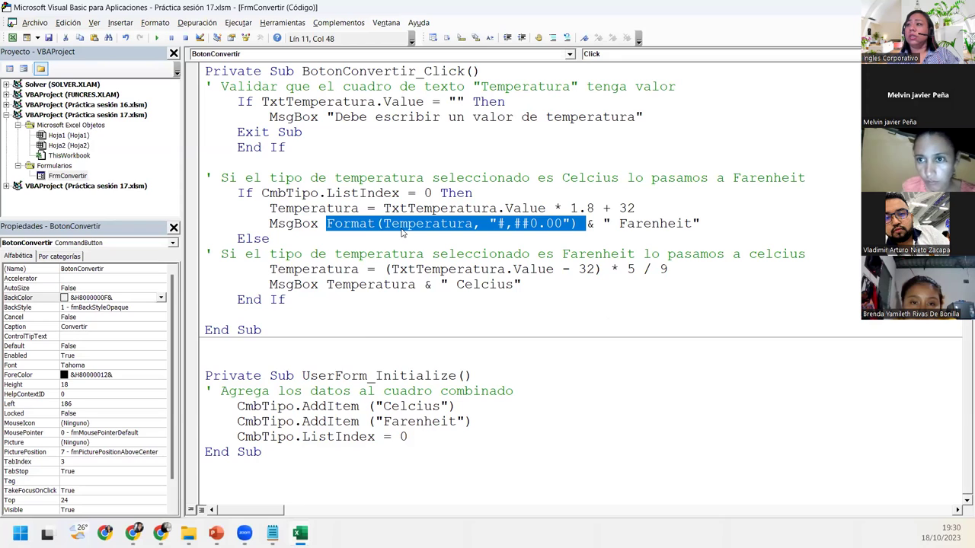
- Replace Temperatura in the Celcius MsgBox with Format(Temperatura, "#,##0.00") and remove the extra space
{"action": "right_click", "coordinate": [402, 233]}
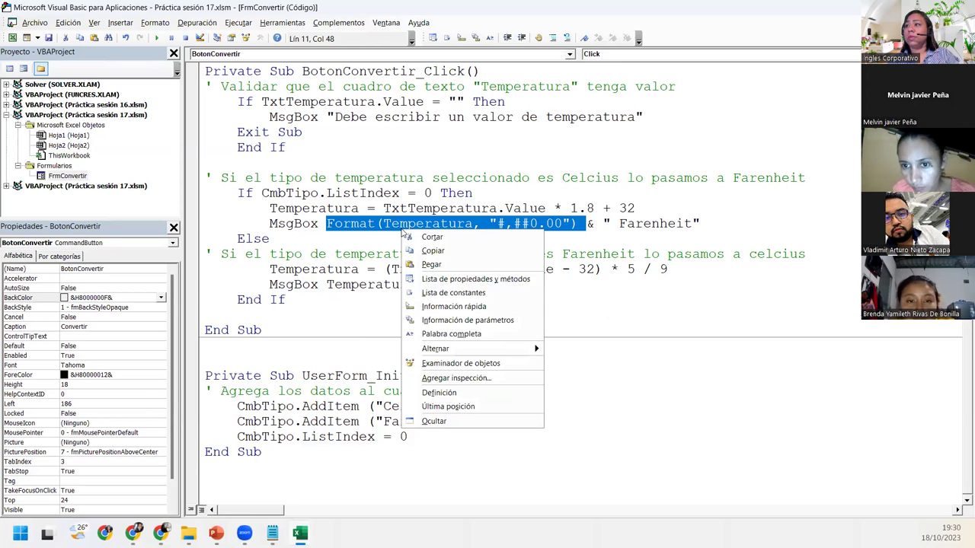
{"action": "left_click", "coordinate": [418, 249]}
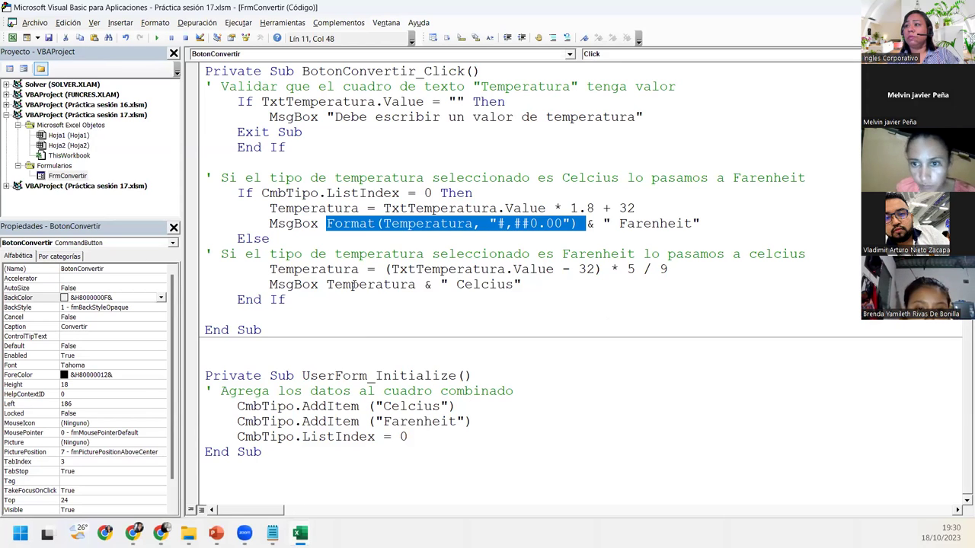
{"action": "left_click_drag", "start_coordinate": [326, 284], "coordinate": [416, 285]}
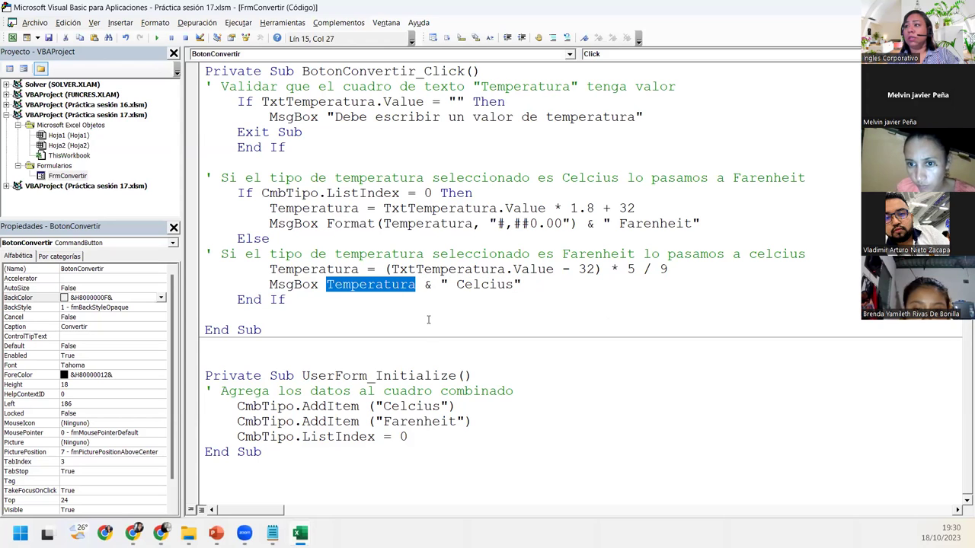
{"action": "type", "text": "Format(Temperatura, \"#,##0.00\")"}
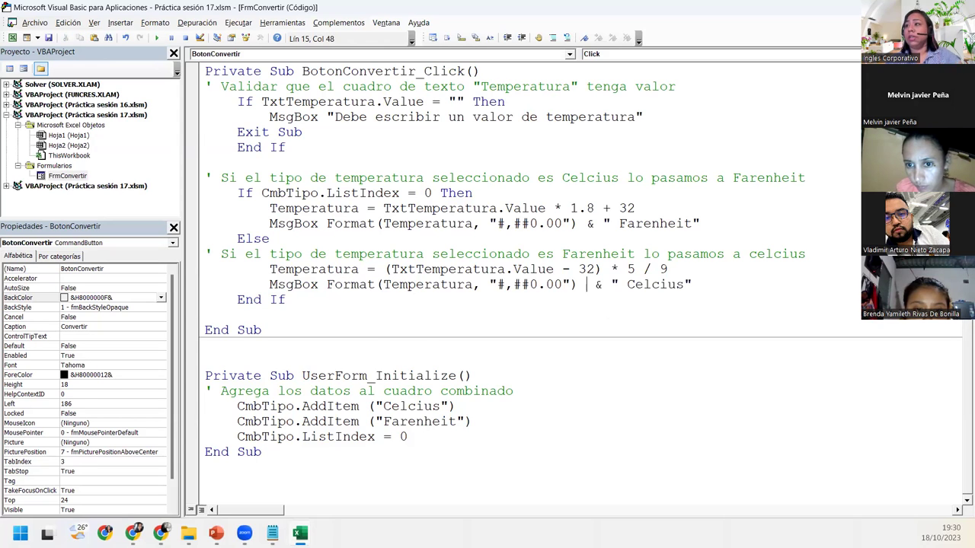
{"action": "key", "text": "BackSpace"}
- Place the cursor below End If and return focus to the code editor
{"action": "left_click", "coordinate": [595, 312]}
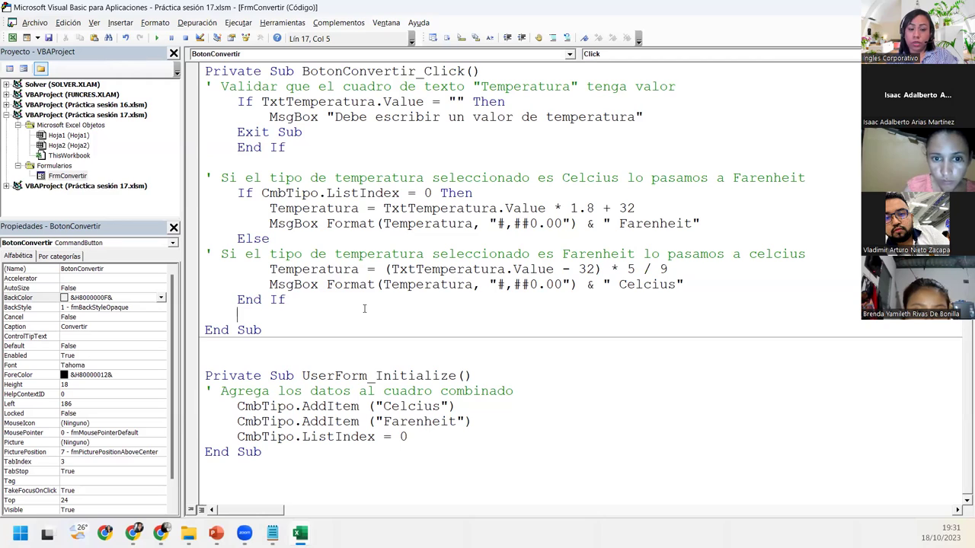
{"action": "mouse_move", "coordinate": [132, 533]}
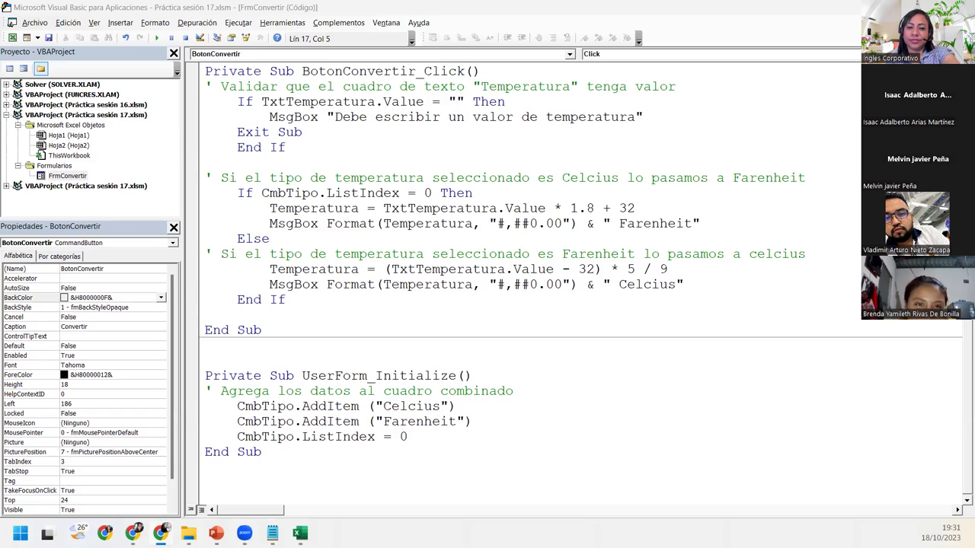
{"action": "key", "text": "alt+Tab"}
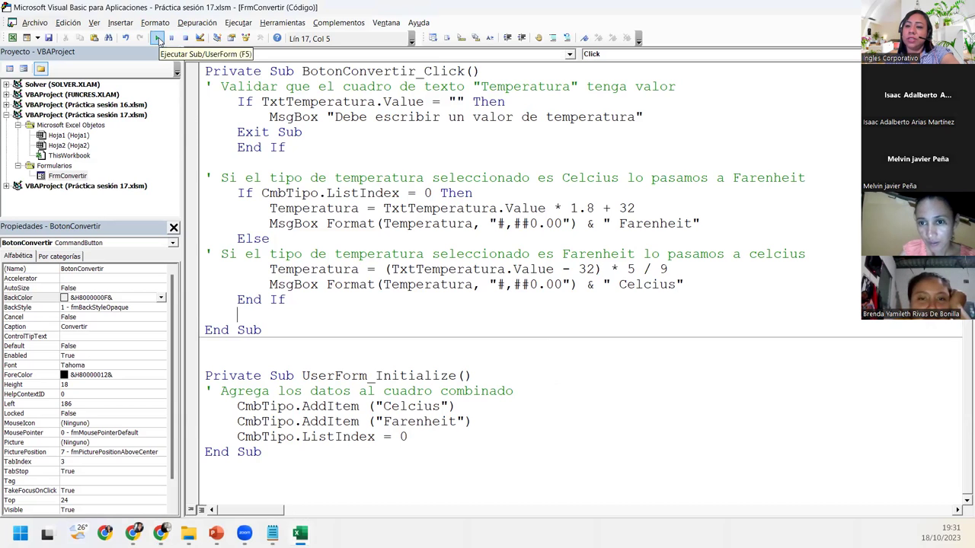
- Run the converter form and convert 95 Farenheit, getting 35.00 Celcius
{"action": "left_click", "coordinate": [157, 38]}
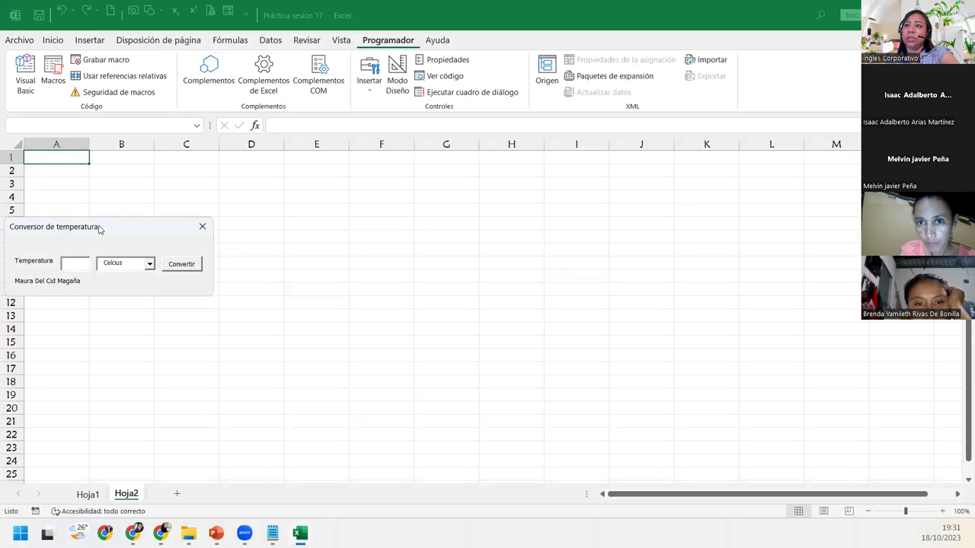
{"action": "left_click_drag", "start_coordinate": [99, 228], "coordinate": [316, 202]}
{"action": "type", "text": "95"}
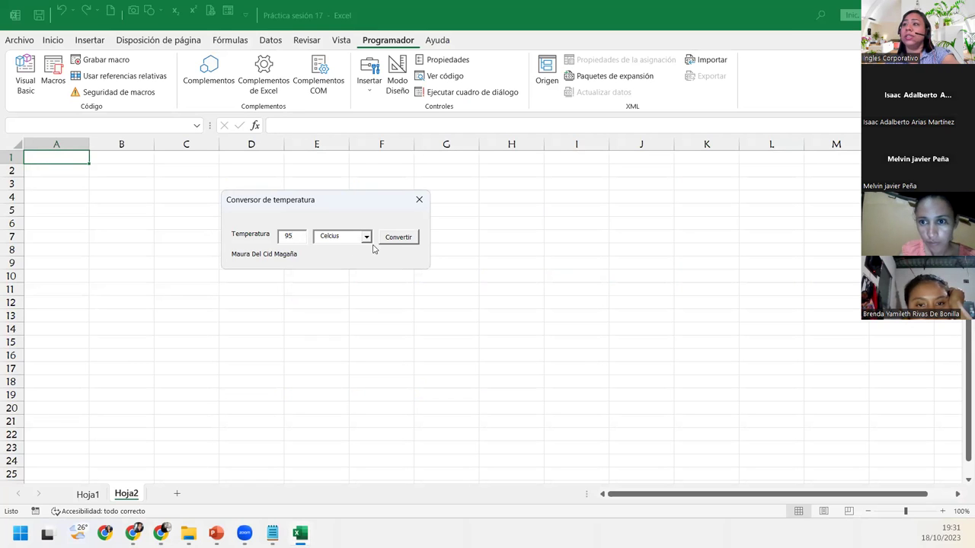
{"action": "left_click", "coordinate": [367, 236]}
{"action": "left_click", "coordinate": [333, 258]}
{"action": "left_click", "coordinate": [397, 237]}
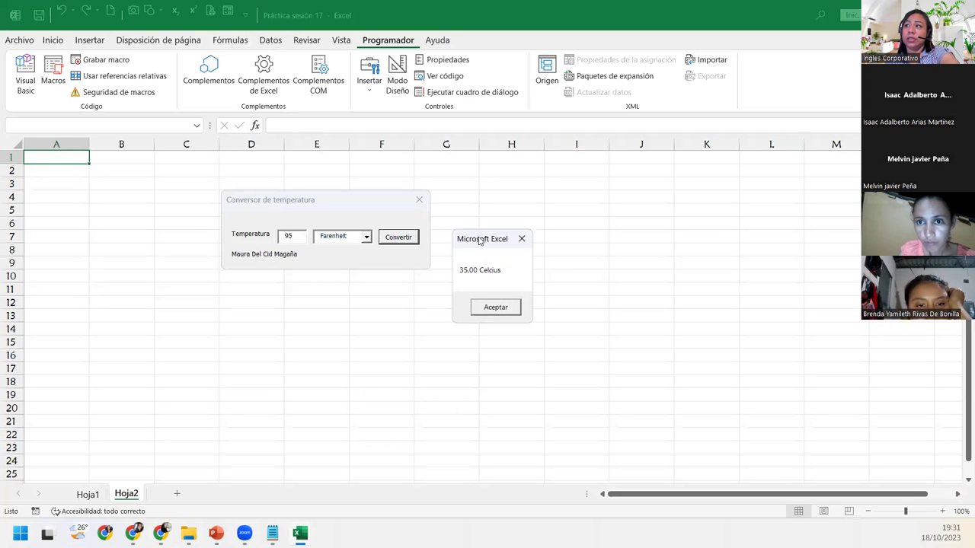
{"action": "left_click", "coordinate": [522, 239]}
{"action": "left_click", "coordinate": [334, 237]}
- Convert 95 Celcius, getting 203.00 Farenheit
{"action": "left_click", "coordinate": [366, 237]}
{"action": "left_click", "coordinate": [333, 247]}
{"action": "left_click", "coordinate": [410, 241]}
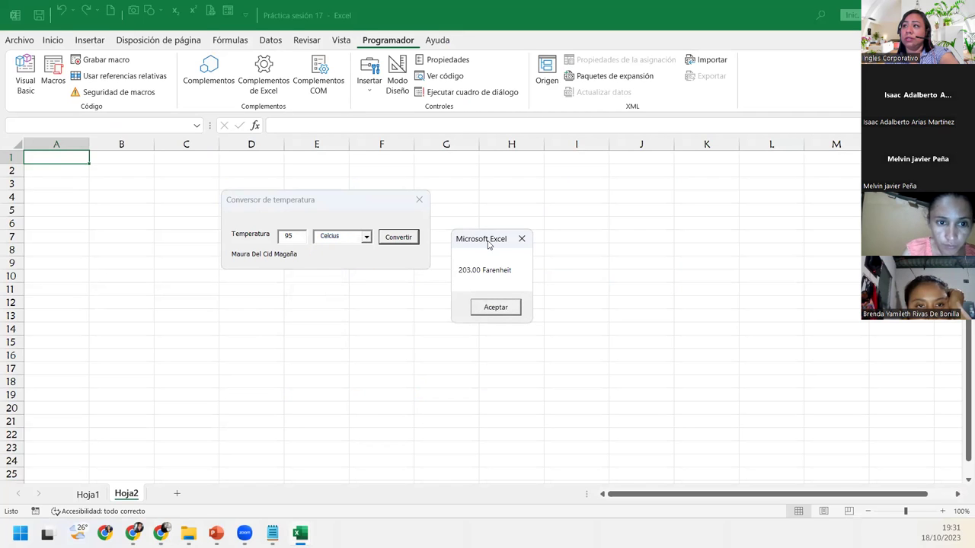
{"action": "left_click_drag", "start_coordinate": [488, 244], "coordinate": [392, 271]}
{"action": "left_click", "coordinate": [426, 266]}
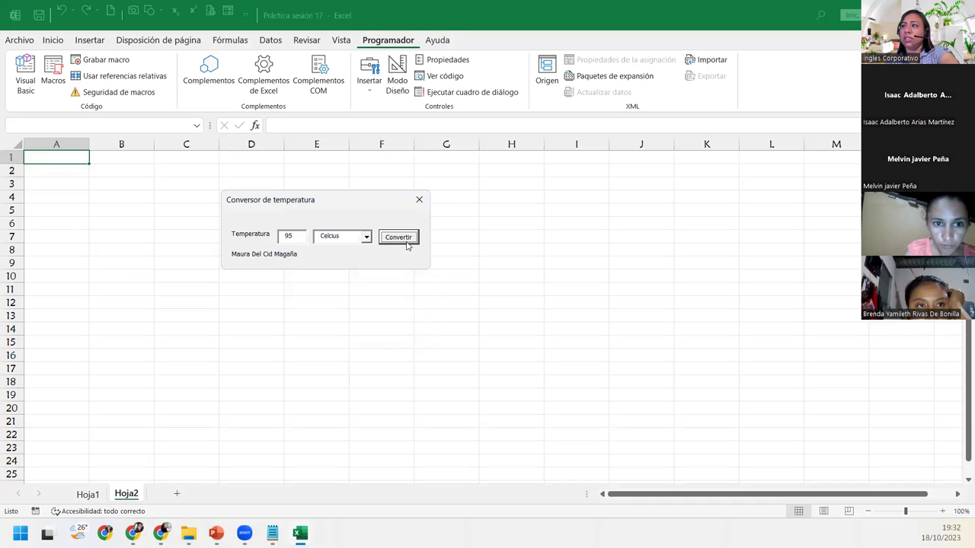
- Convert 80 Farenheit to 26.67 Celcius, then close the converter form
{"action": "key", "text": "Tab"}
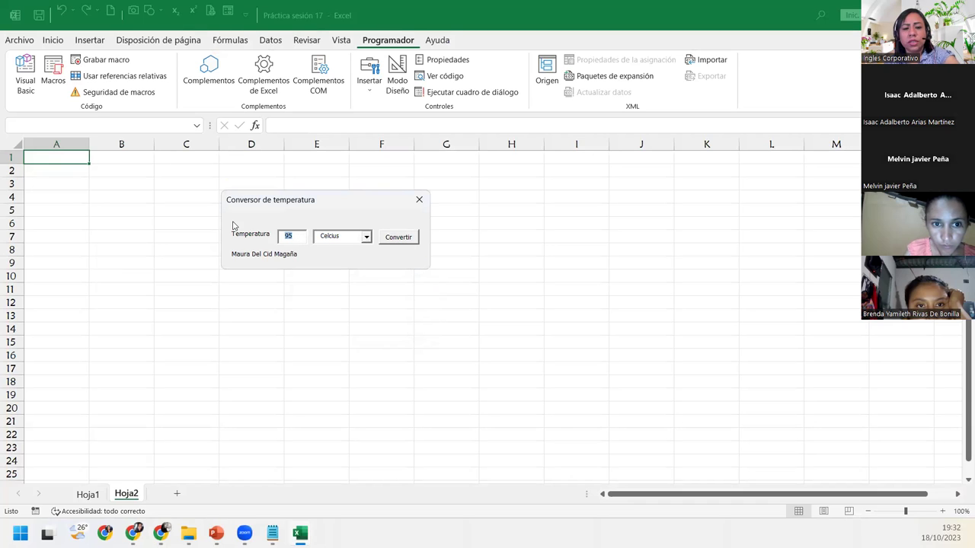
{"action": "type", "text": "60"}
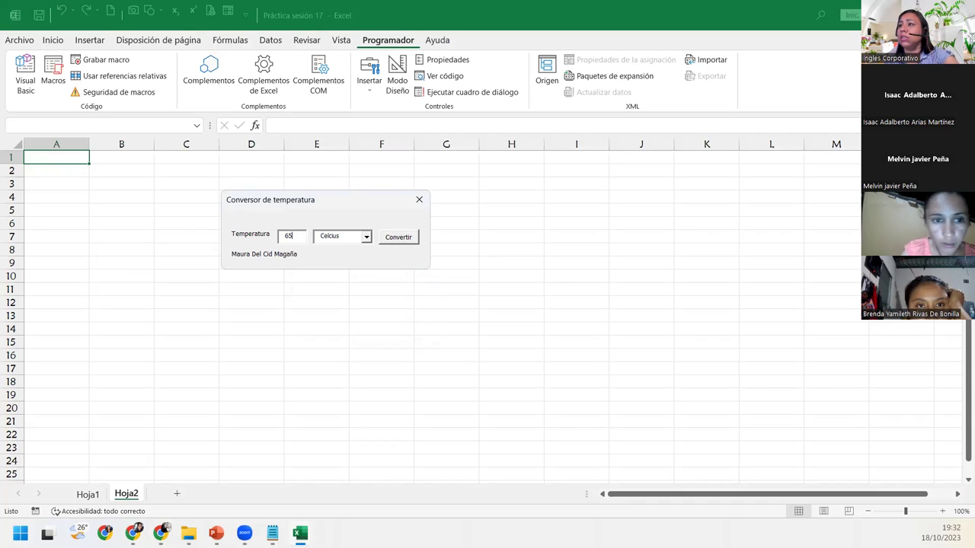
{"action": "key", "text": "BackSpace"}
{"action": "key", "text": "BackSpace"}
{"action": "type", "text": "80"}
{"action": "left_click", "coordinate": [366, 238]}
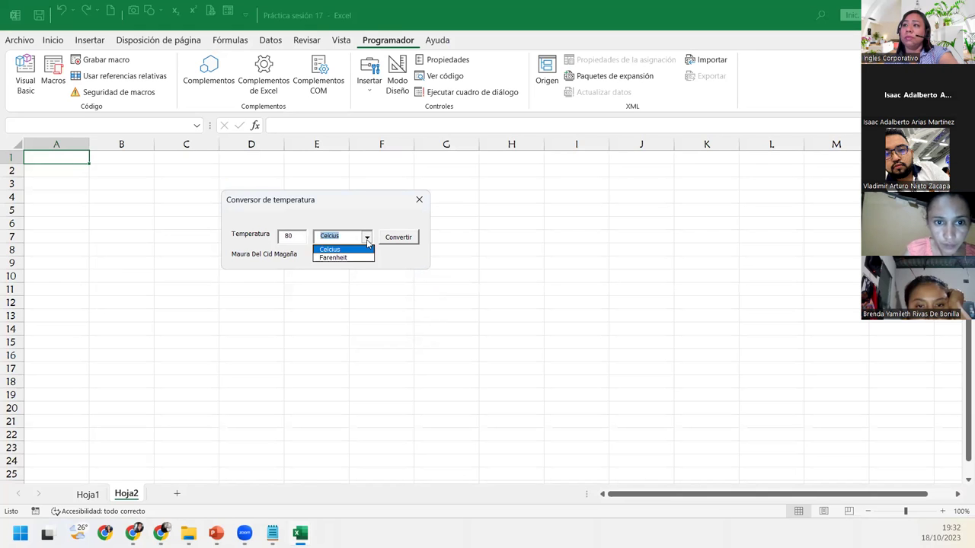
{"action": "left_click", "coordinate": [347, 260]}
{"action": "left_click", "coordinate": [395, 239]}
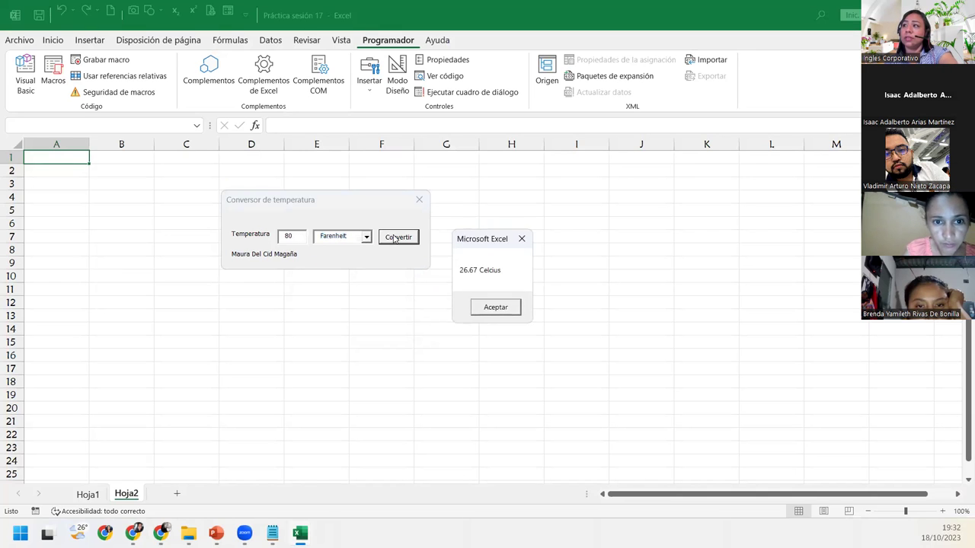
{"action": "left_click_drag", "start_coordinate": [472, 241], "coordinate": [292, 268]}
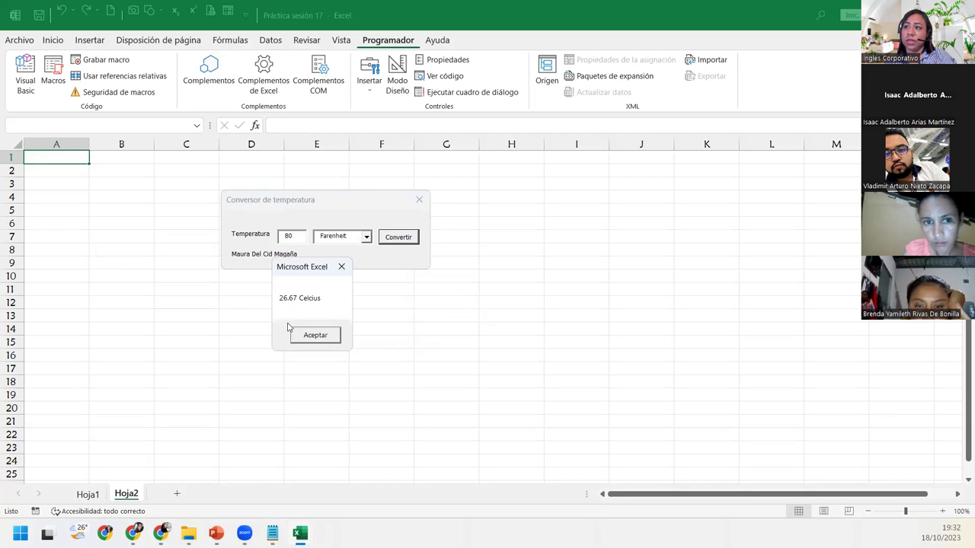
{"action": "left_click", "coordinate": [320, 335]}
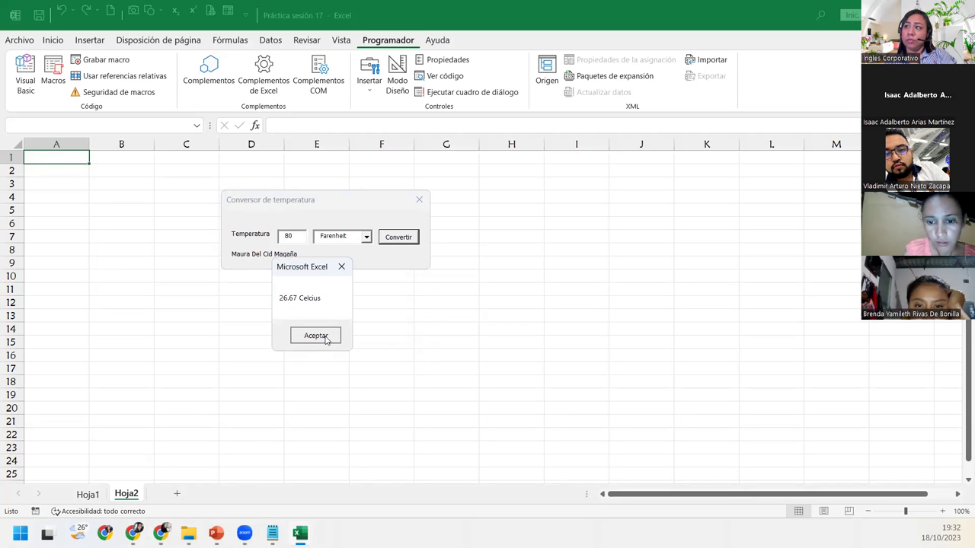
{"action": "left_click", "coordinate": [419, 200]}
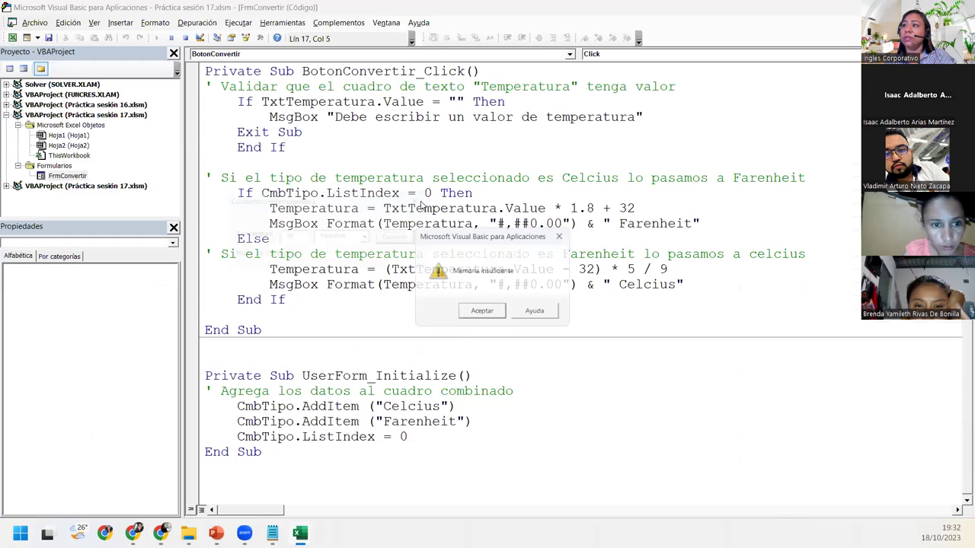
- Dismiss the Memoria insuficiente alert and open the Convertir button's Click code below End If
{"action": "left_click", "coordinate": [488, 312]}
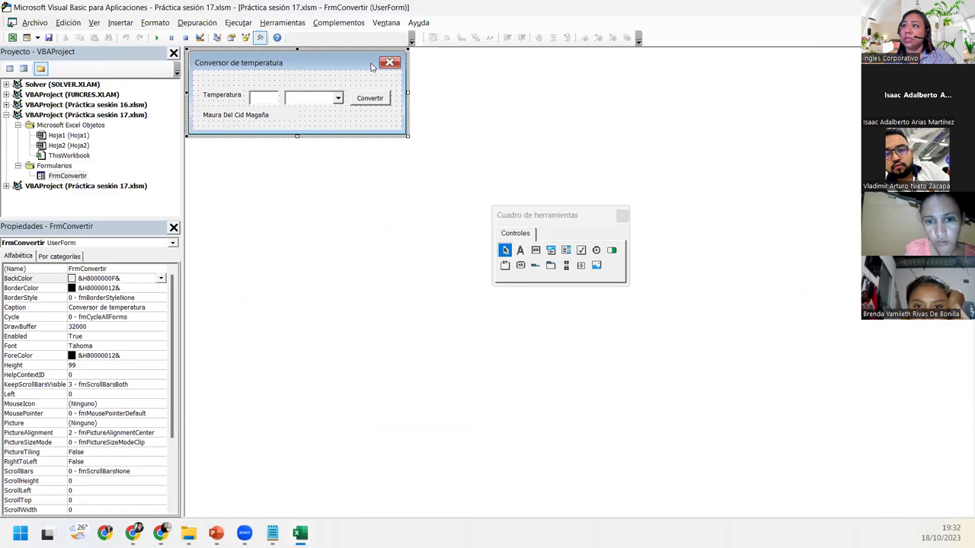
{"action": "double_click", "coordinate": [375, 99]}
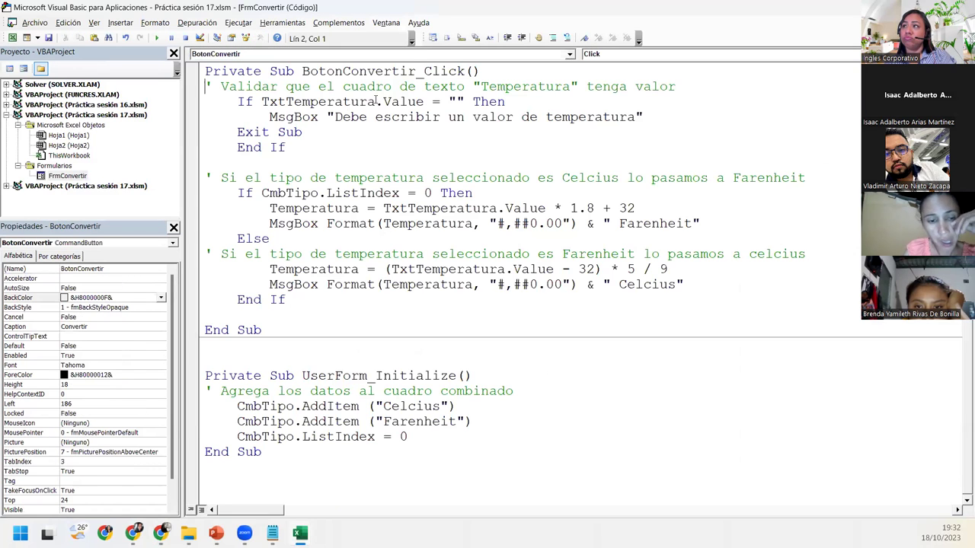
{"action": "left_click", "coordinate": [346, 308]}
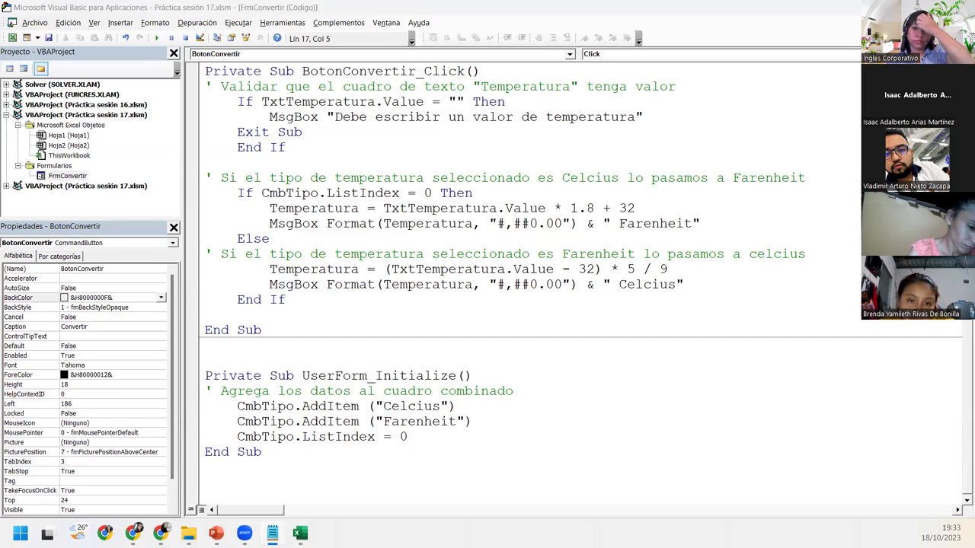
- Highlight the Celcius-to-Farenheit calculation lines in BotonConvertir_Click, then run the form again
{"action": "left_click", "coordinate": [293, 347]}
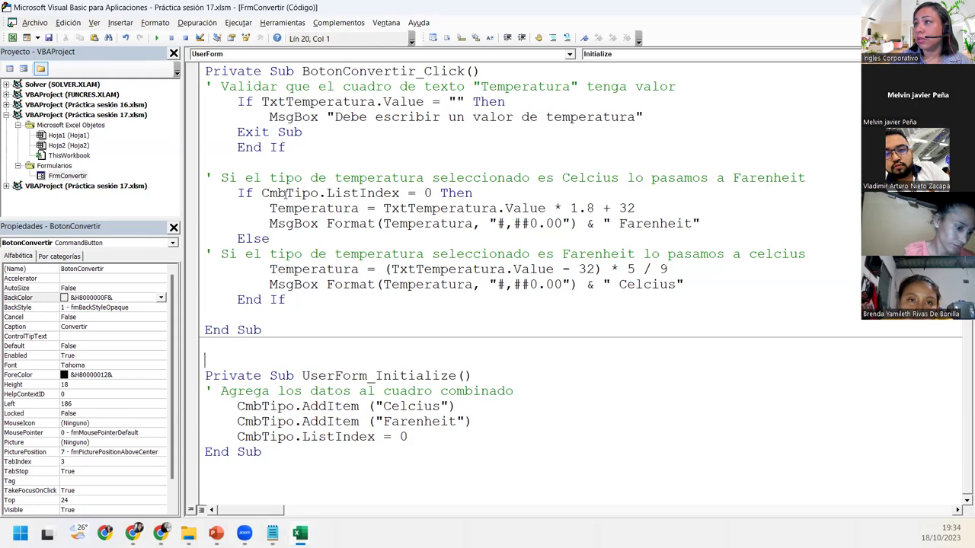
{"action": "left_click", "coordinate": [214, 196]}
{"action": "left_click_drag", "start_coordinate": [215, 210], "coordinate": [373, 223]}
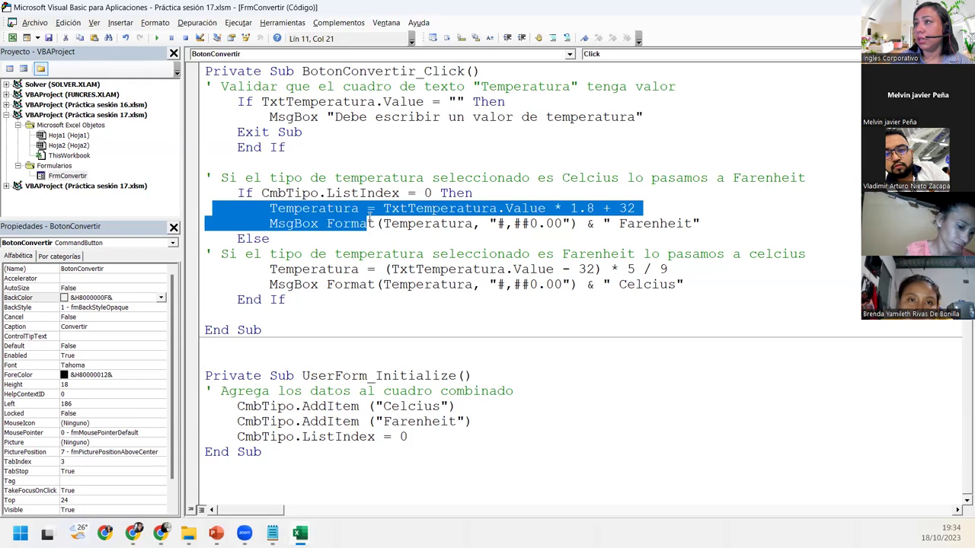
{"action": "left_click", "coordinate": [279, 192]}
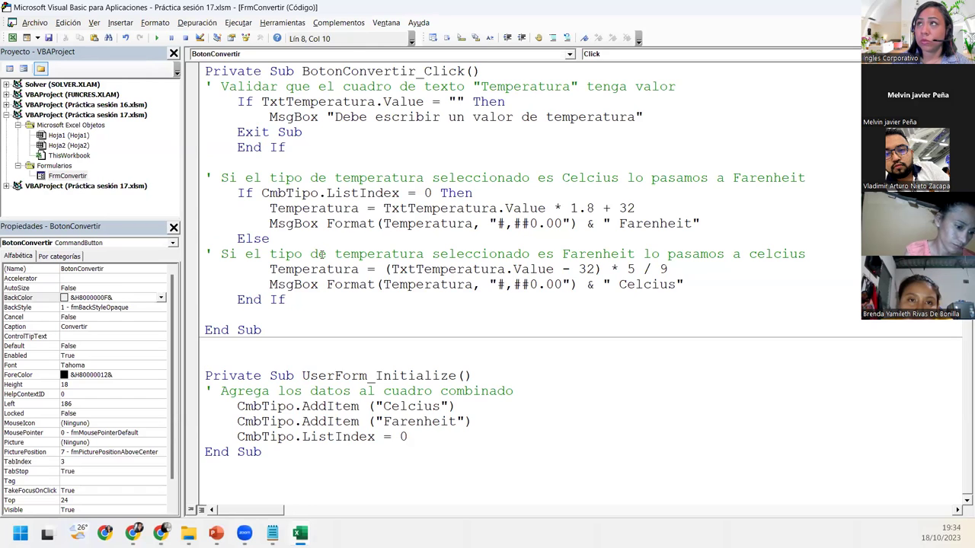
{"action": "left_click", "coordinate": [156, 37]}
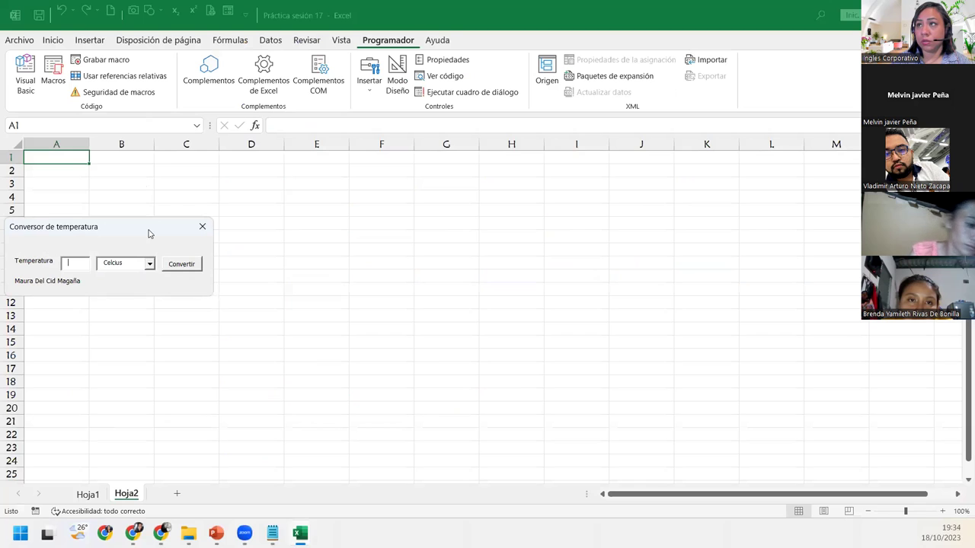
- Move the converter form up near columns C–E and set its unit to Farenheit
{"action": "left_click_drag", "start_coordinate": [148, 233], "coordinate": [298, 191]}
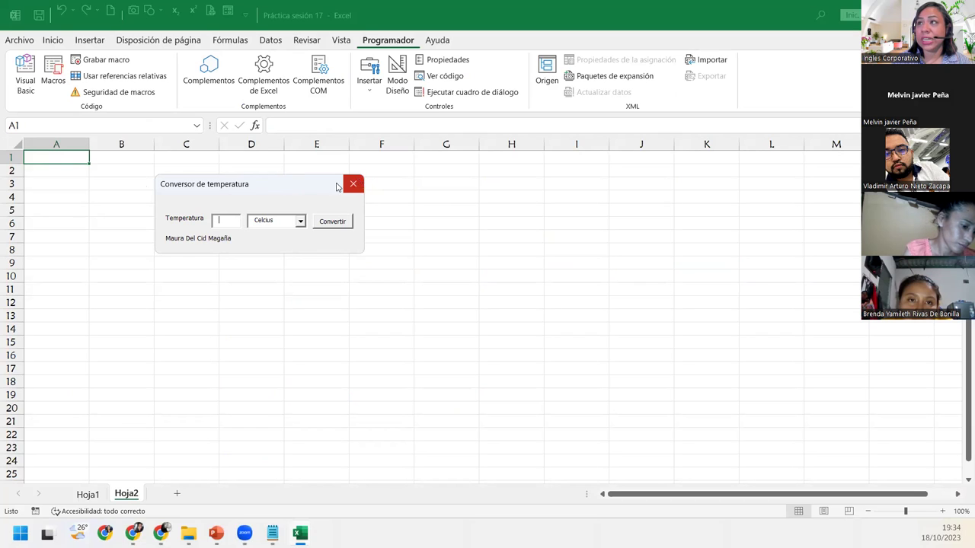
{"action": "left_click", "coordinate": [301, 220]}
{"action": "left_click", "coordinate": [302, 221]}
{"action": "left_click", "coordinate": [302, 223]}
{"action": "left_click", "coordinate": [294, 242]}
{"action": "left_click", "coordinate": [301, 222]}
{"action": "left_click", "coordinate": [295, 233]}
- Close the converter form and dismiss both Memoria insuficiente alerts
{"action": "left_click", "coordinate": [353, 184]}
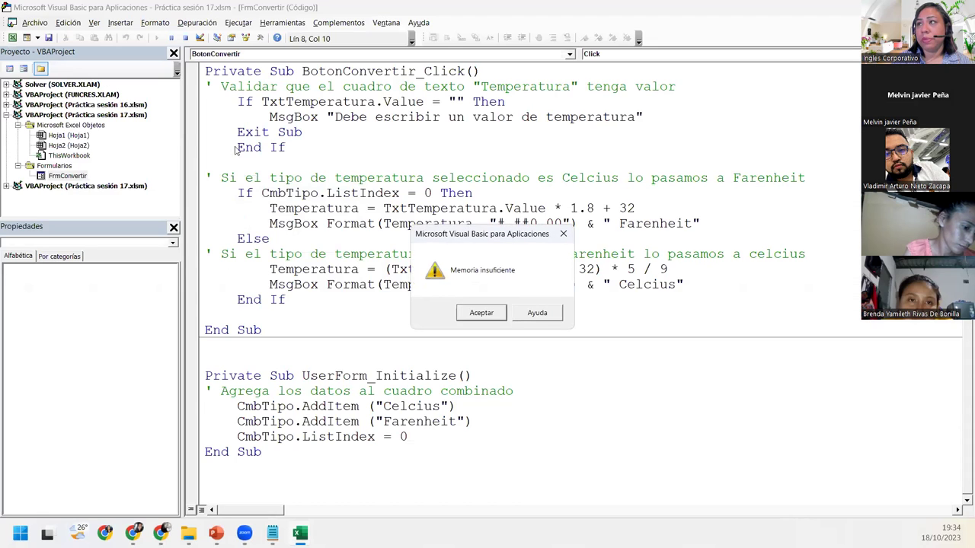
{"action": "left_click", "coordinate": [480, 313]}
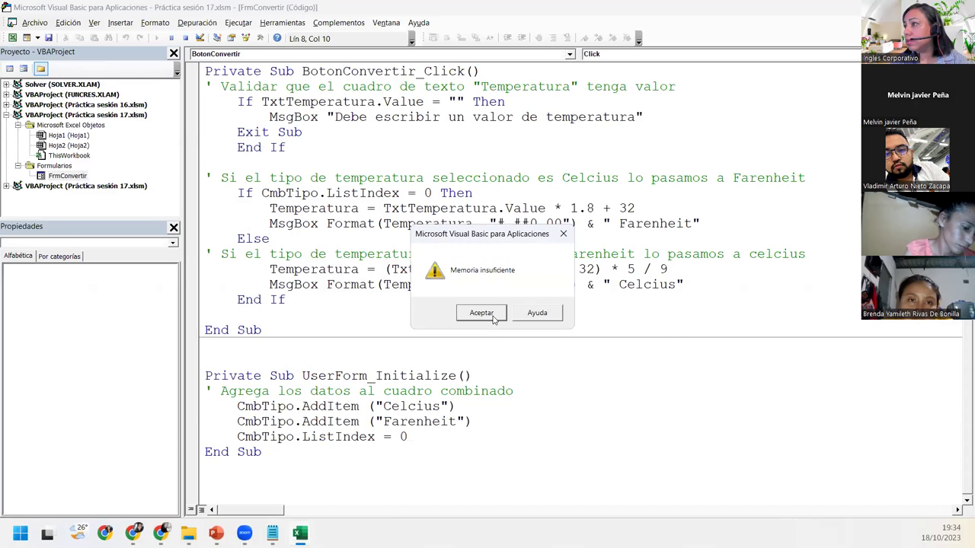
{"action": "left_click", "coordinate": [491, 315]}
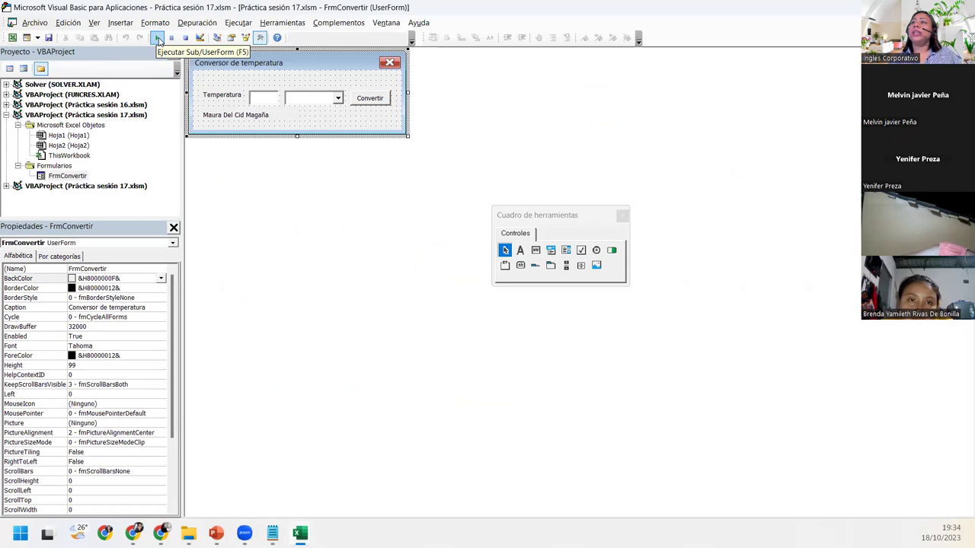
- Run the converter from the CmbTipo design view, close it, dismiss the memory alert, and switch to Excel
{"action": "left_click", "coordinate": [316, 98]}
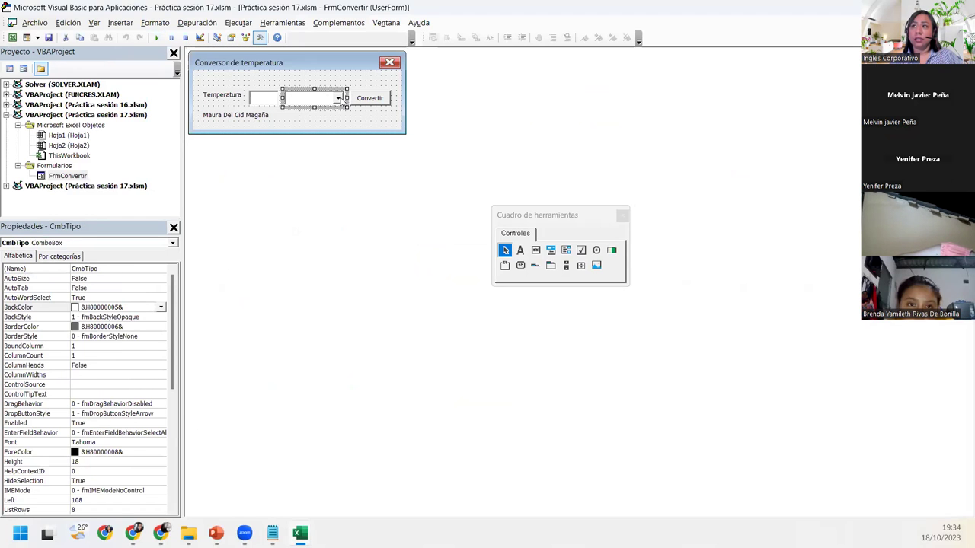
{"action": "left_click", "coordinate": [156, 38]}
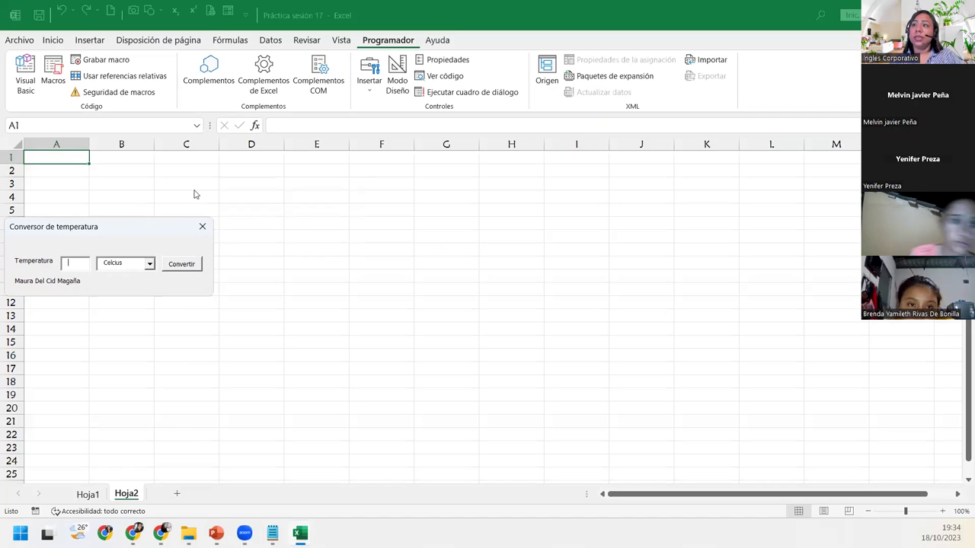
{"action": "left_click_drag", "start_coordinate": [130, 226], "coordinate": [256, 176]}
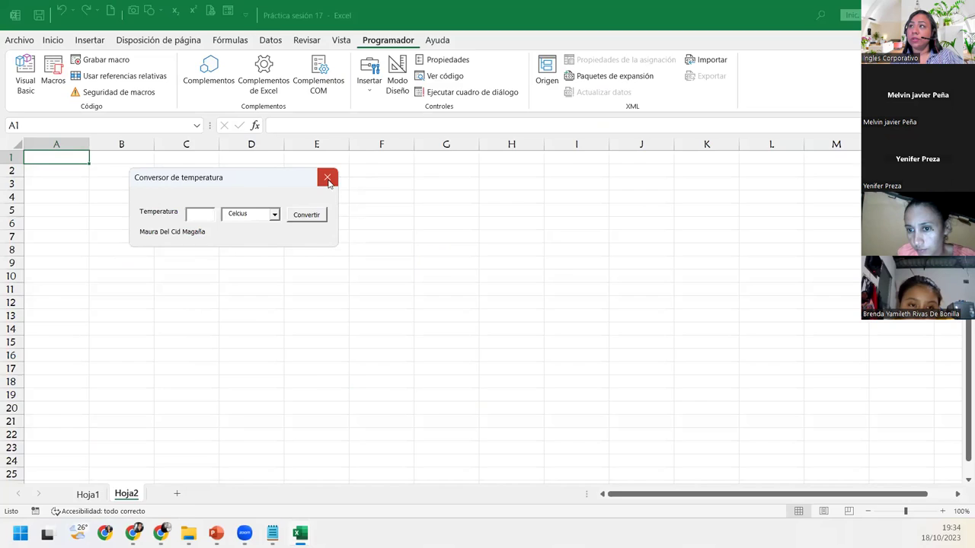
{"action": "left_click", "coordinate": [328, 176]}
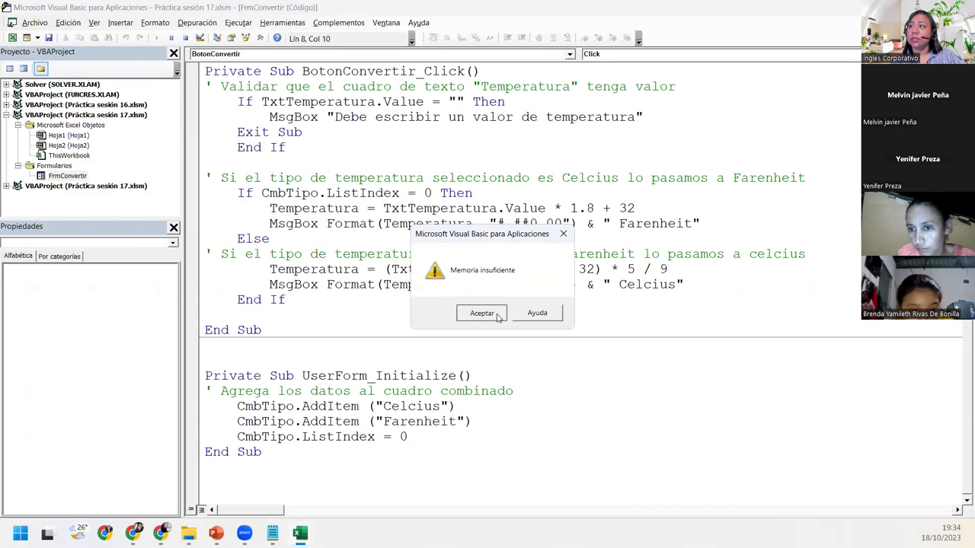
{"action": "left_click", "coordinate": [496, 314]}
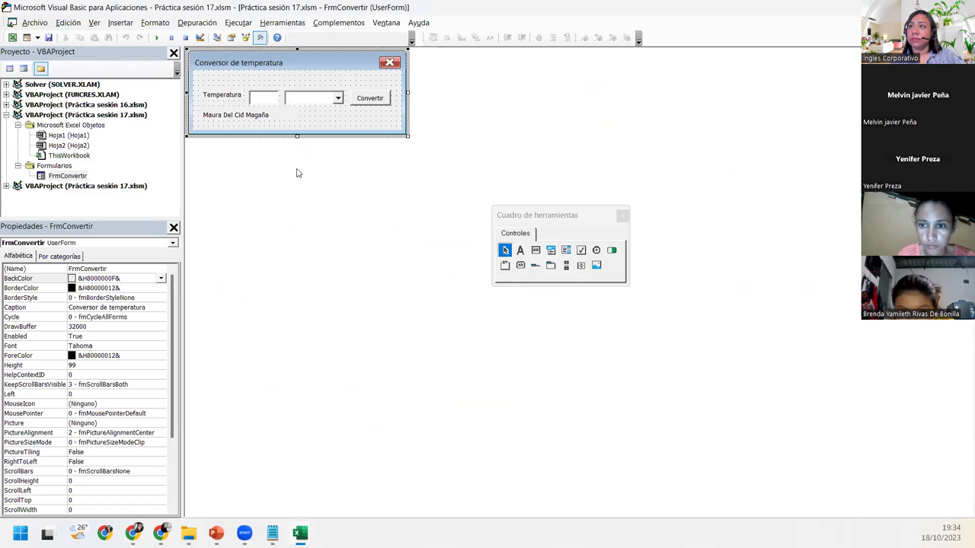
{"action": "mouse_move", "coordinate": [300, 533]}
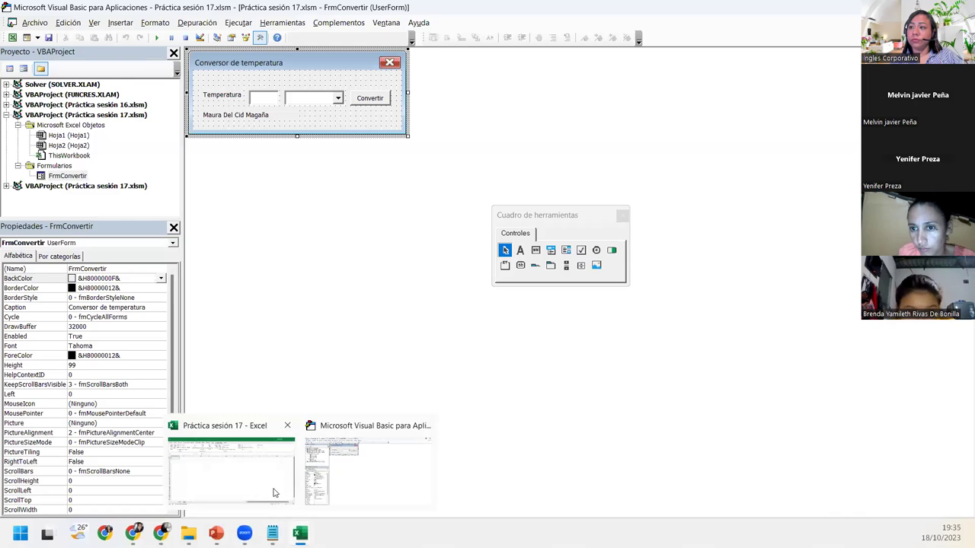
{"action": "left_click", "coordinate": [266, 480]}
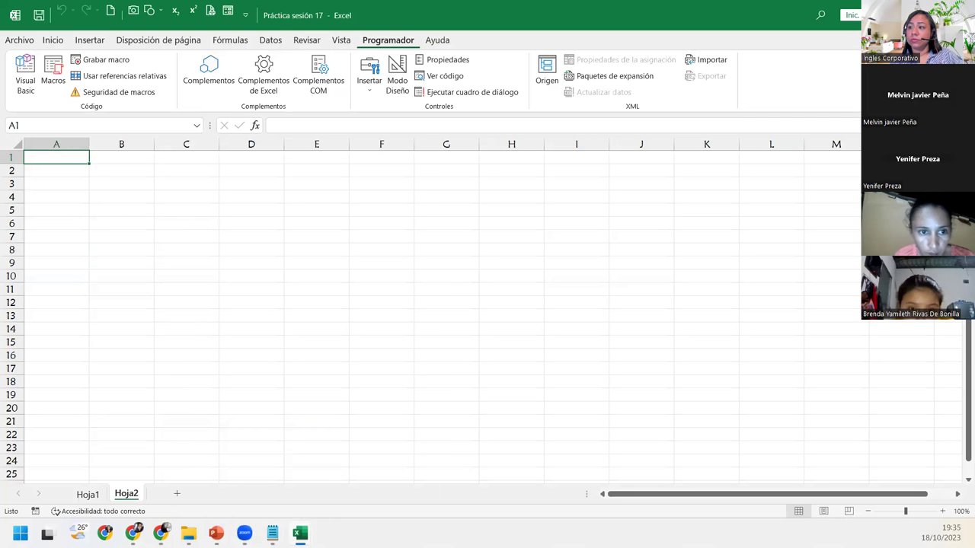
{"action": "mouse_move", "coordinate": [300, 533]}
{"action": "left_click", "coordinate": [366, 468]}
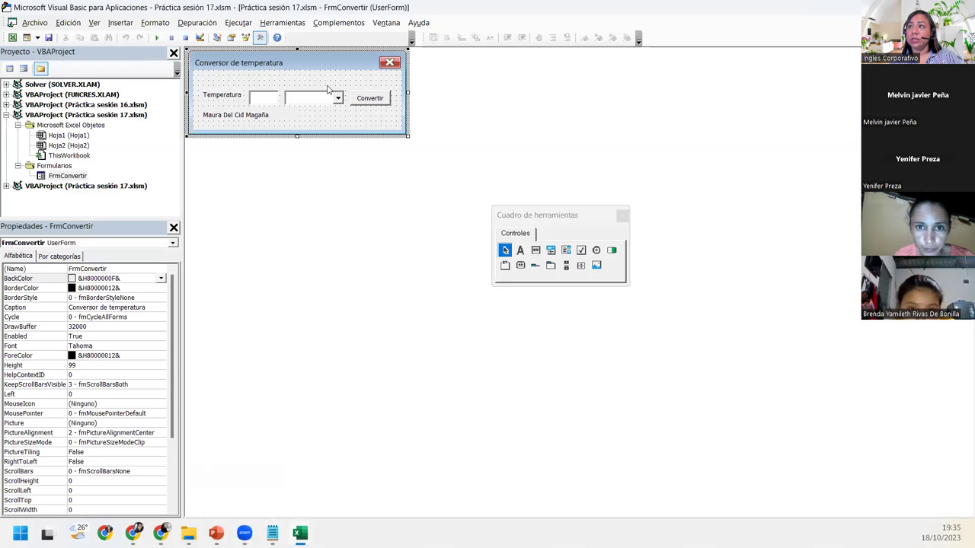
{"action": "left_click", "coordinate": [379, 104]}
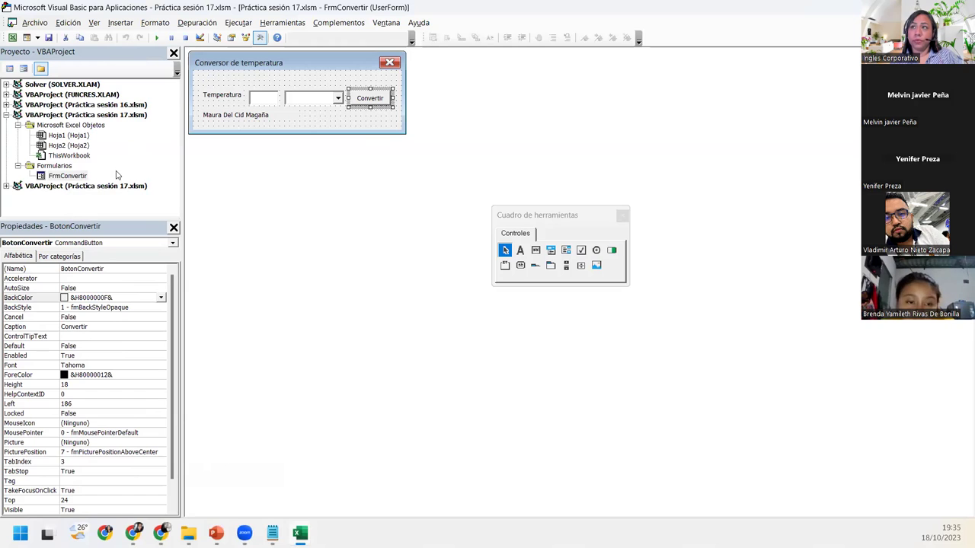
{"action": "mouse_move", "coordinate": [272, 533]}
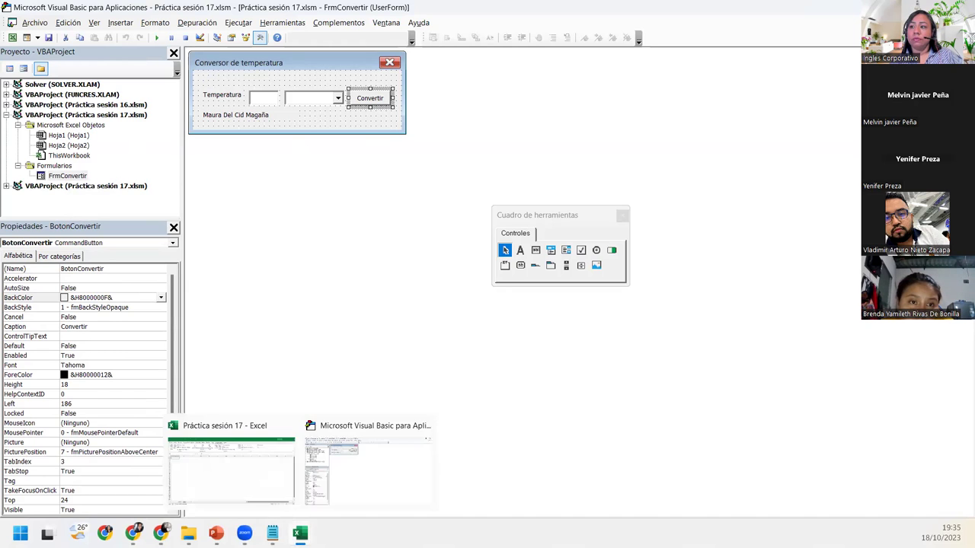
{"action": "left_click", "coordinate": [226, 457]}
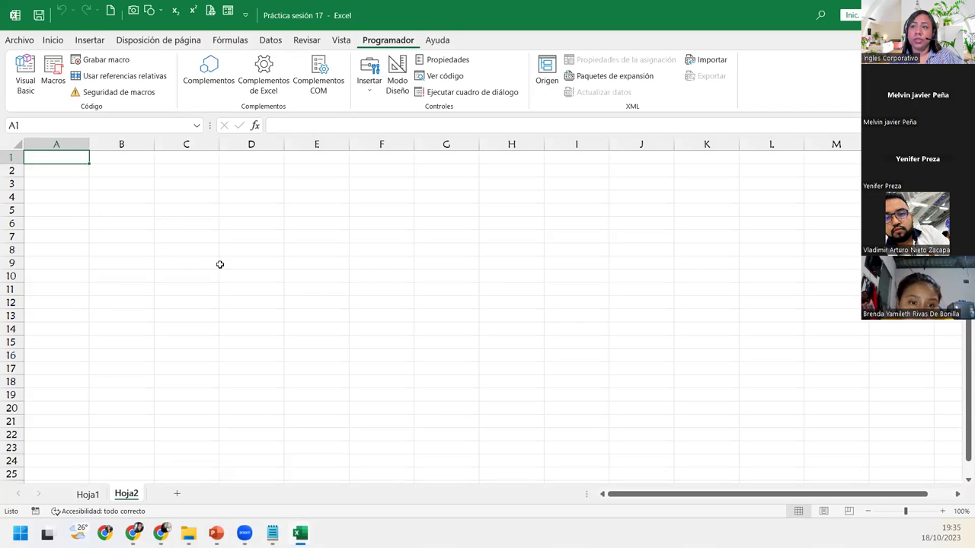
- Enable Modo Diseño and draw an ActiveX Botón de comando over cell C3 on Hoja2
{"action": "left_click", "coordinate": [124, 183]}
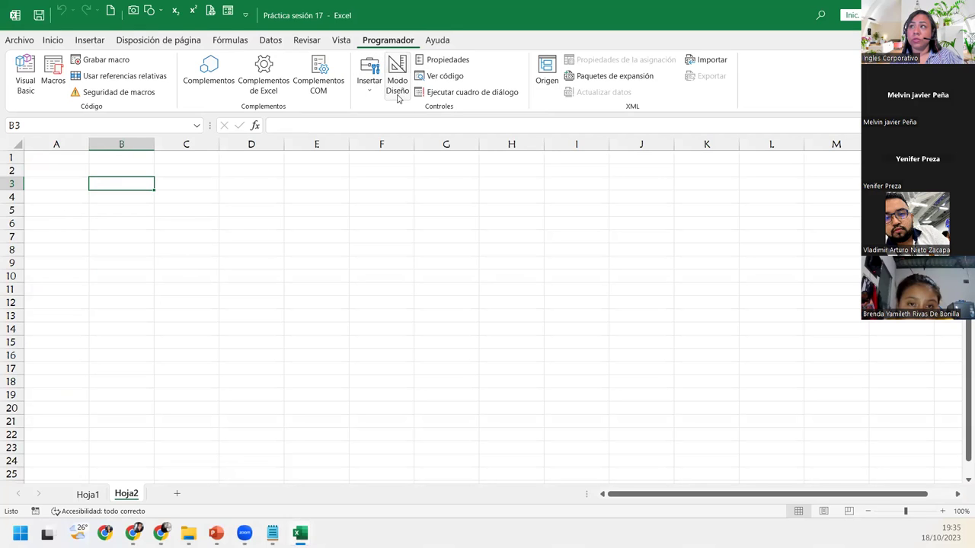
{"action": "left_click", "coordinate": [396, 88]}
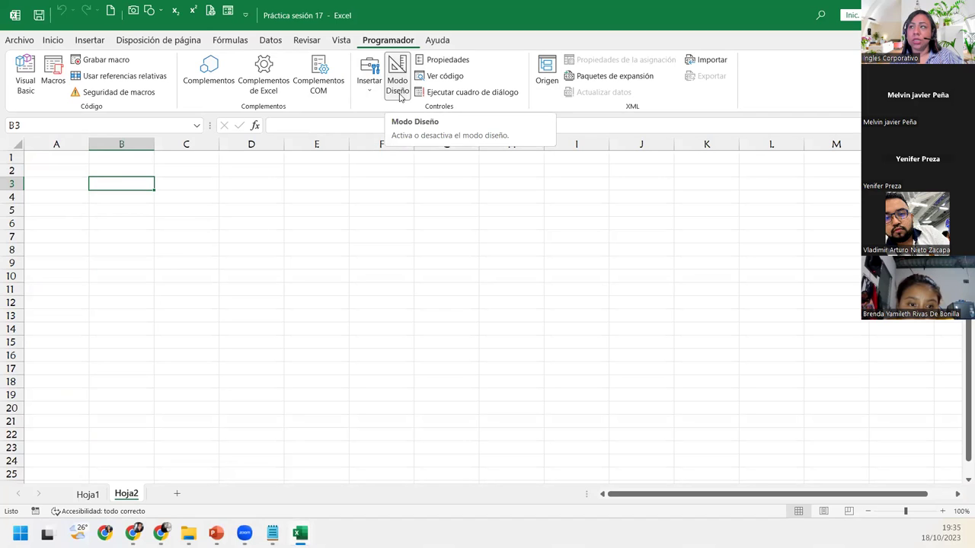
{"action": "left_click", "coordinate": [399, 96]}
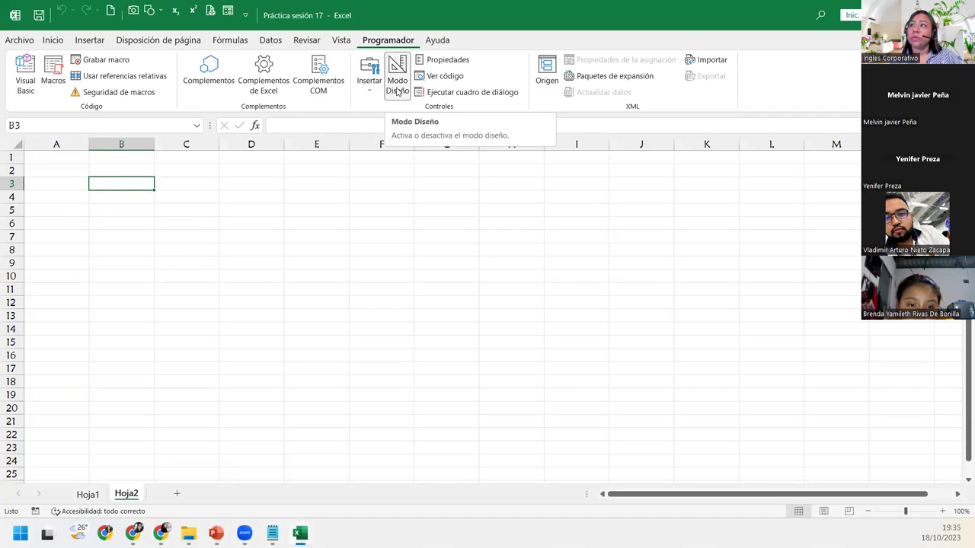
{"action": "left_click", "coordinate": [370, 91]}
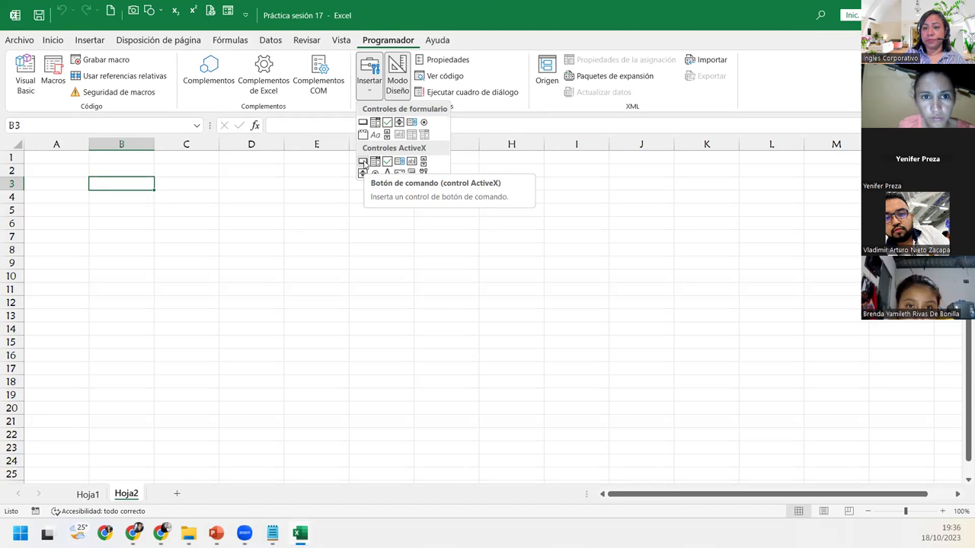
{"action": "left_click", "coordinate": [363, 162]}
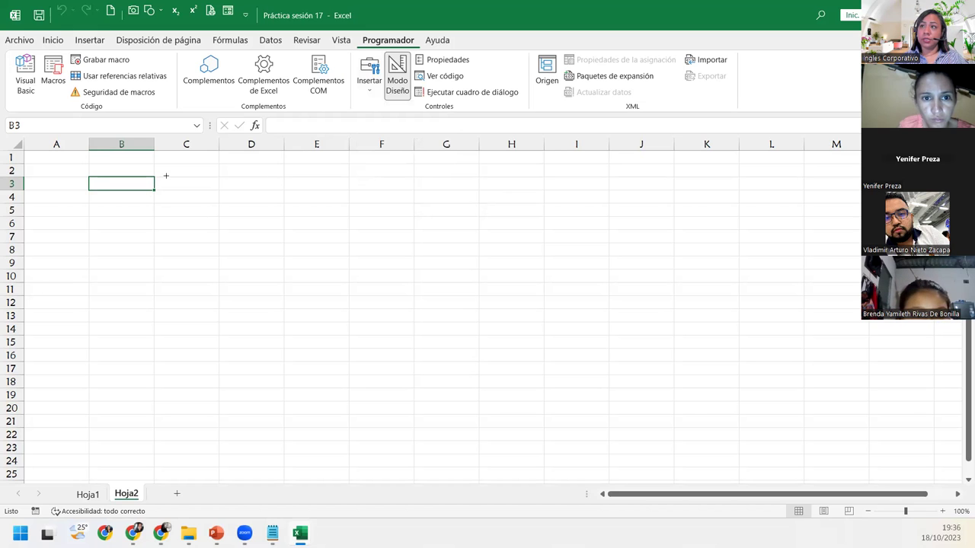
{"action": "left_click_drag", "start_coordinate": [166, 176], "coordinate": [228, 196]}
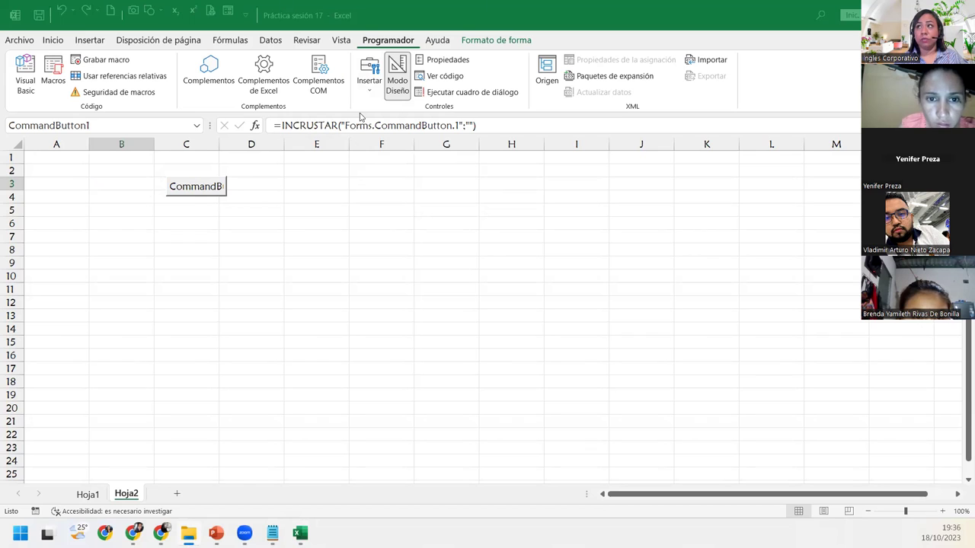
- Open the Programador > Insertar controls gallery again
{"action": "left_click", "coordinate": [370, 85]}
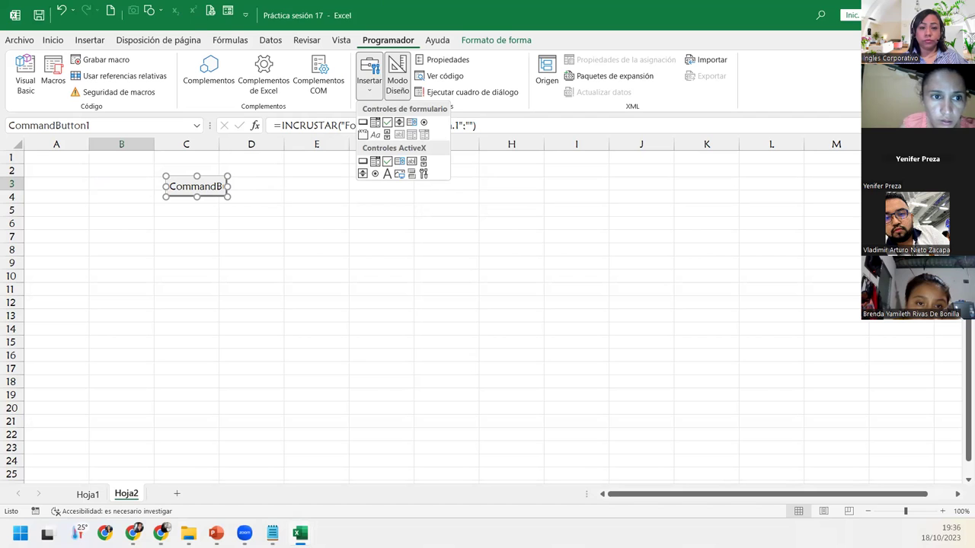
- Close the Insertar gallery with Esc and switch back to the Práctica sesión 17 workbook
{"action": "key", "text": "Escape"}
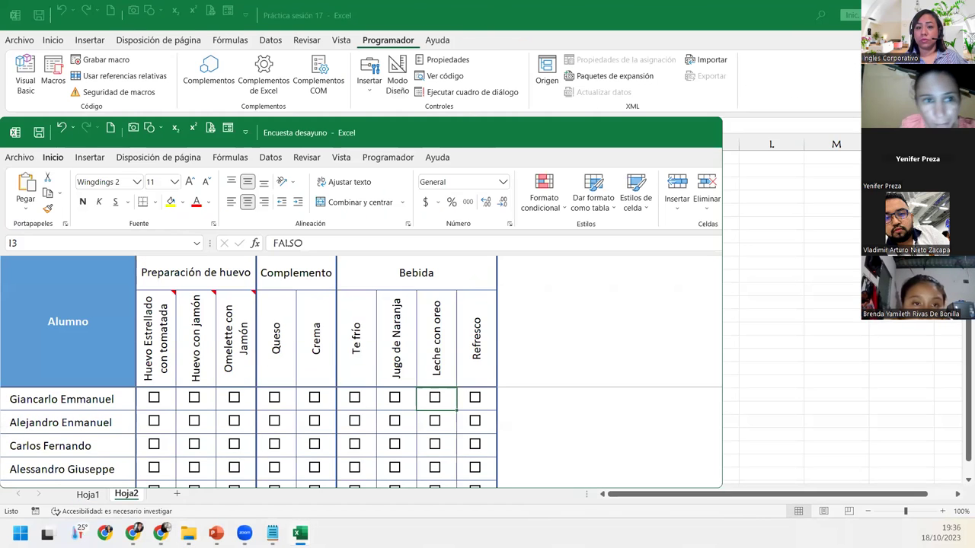
{"action": "key", "text": "alt+Tab"}
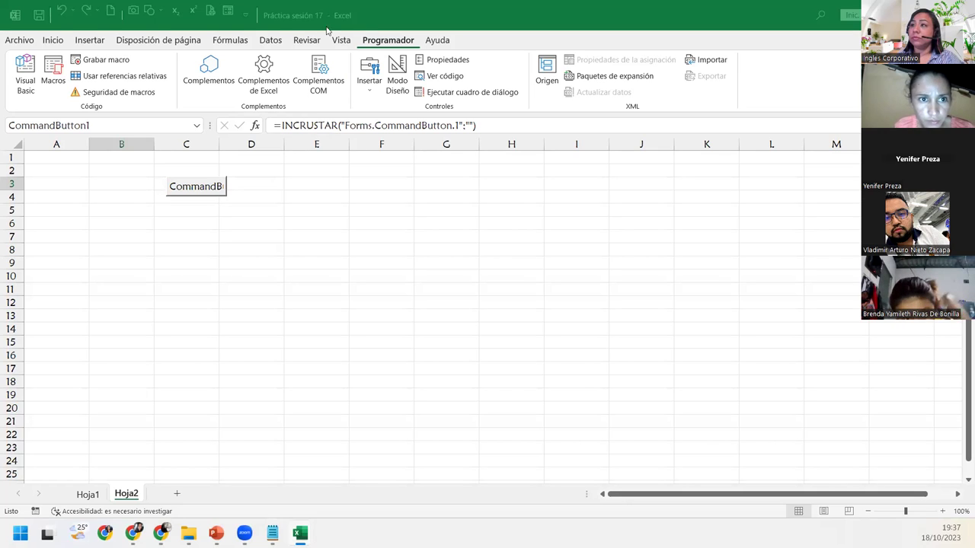
- Select the new command button and enter CmbHoja1 in the Name Box
{"action": "left_click", "coordinate": [214, 190]}
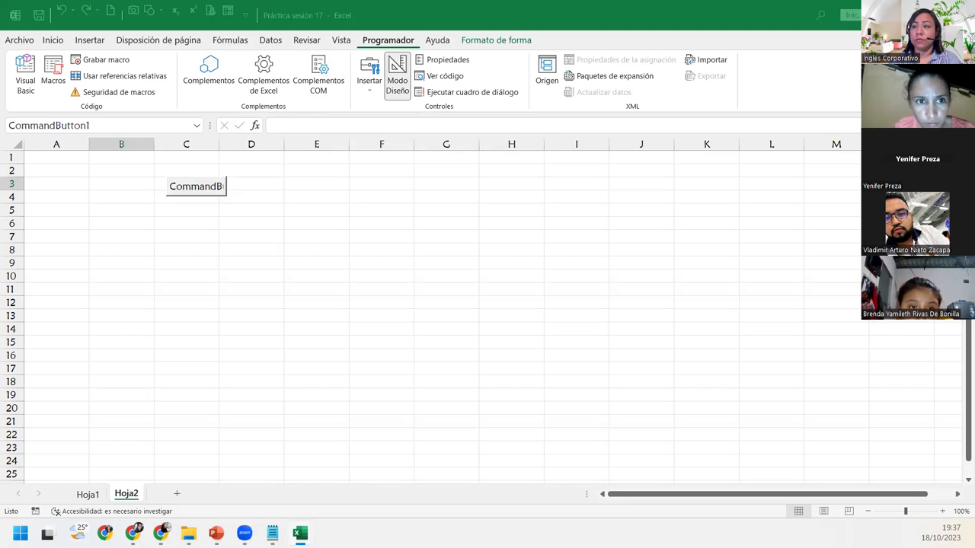
{"action": "left_click", "coordinate": [199, 188]}
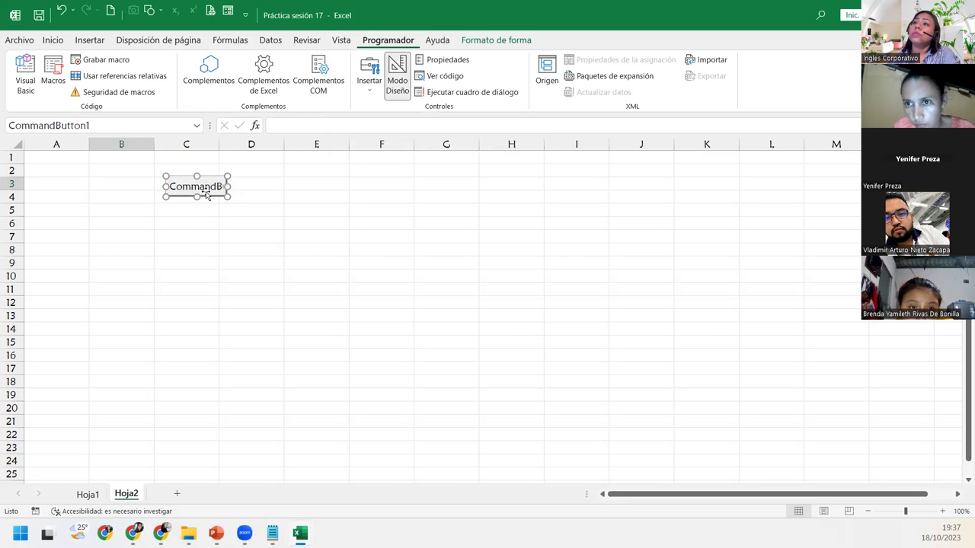
{"action": "left_click", "coordinate": [133, 130]}
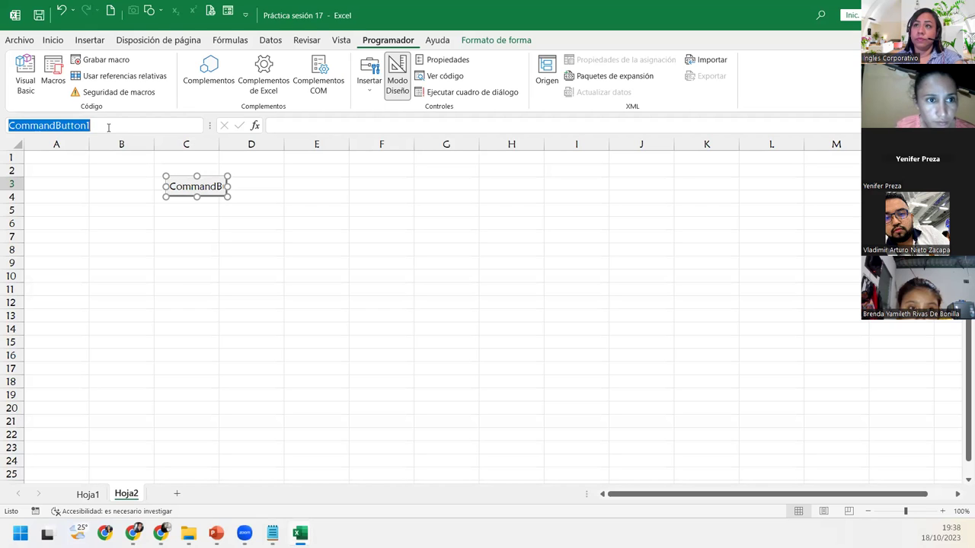
{"action": "type", "text": "Ca"}
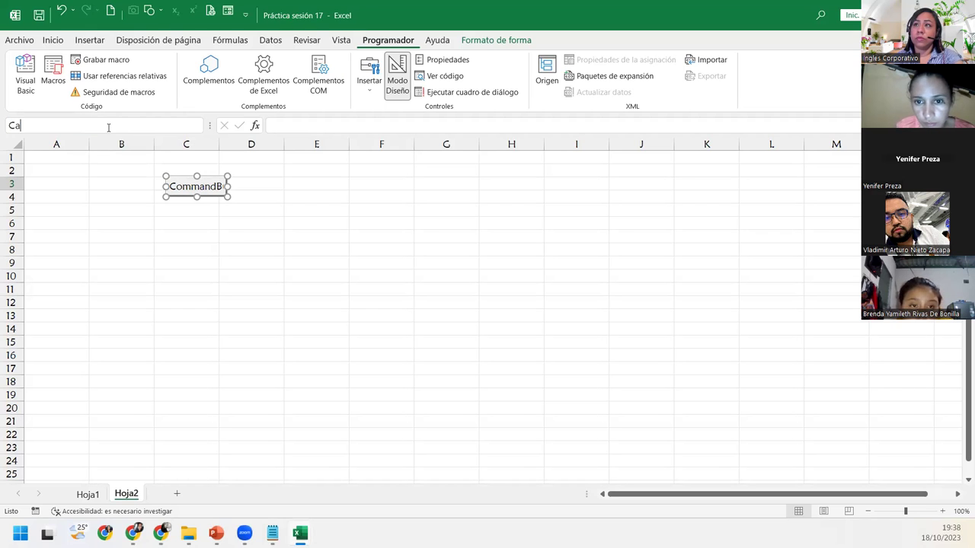
{"action": "key", "text": "BackSpace"}
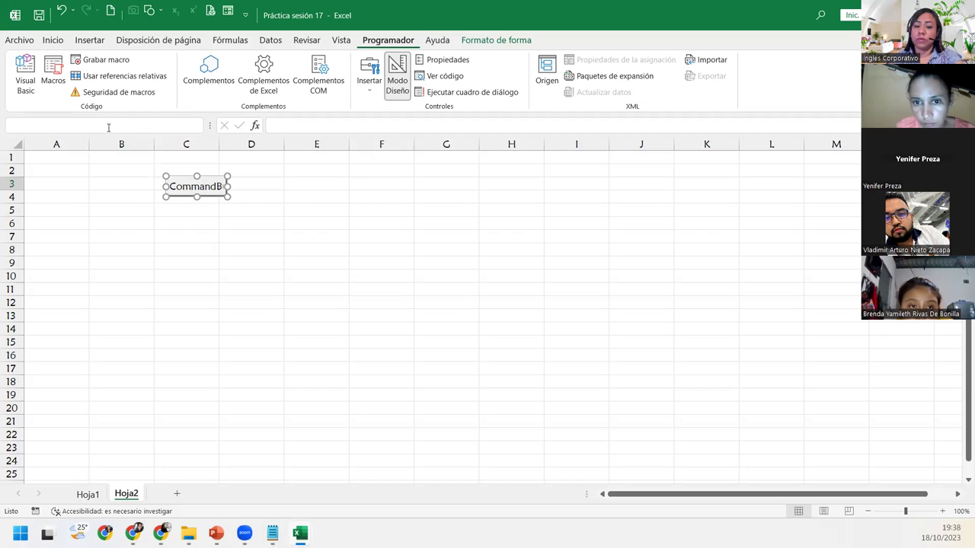
{"action": "type", "text": "CambiarHoja"}
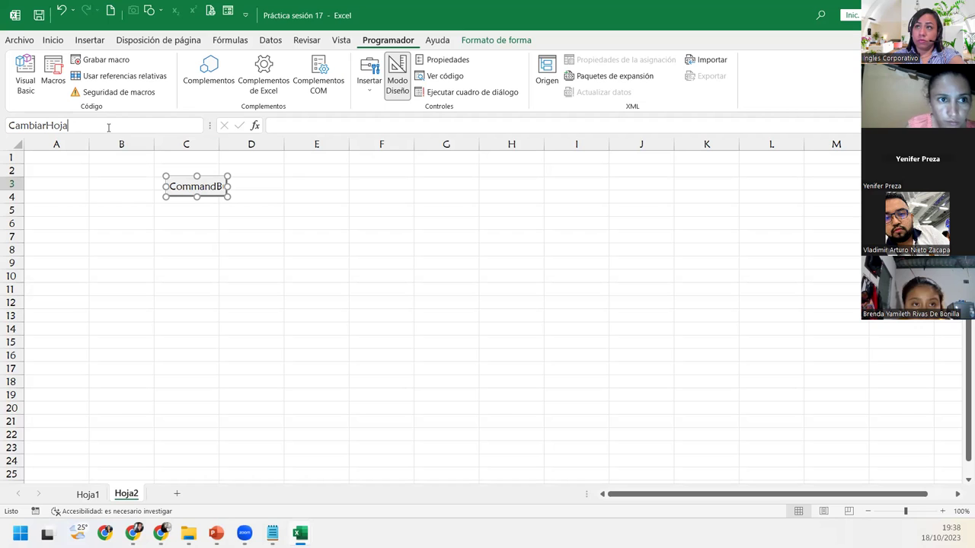
{"action": "key", "text": "BackSpace"}
{"action": "key", "text": "BackSpace"}
{"action": "key", "text": "BackSpace"}
{"action": "key", "text": "BackSpace"}
{"action": "key", "text": "BackSpace"}
{"action": "key", "text": "BackSpace"}
{"action": "key", "text": "BackSpace"}
{"action": "key", "text": "BackSpace"}
{"action": "key", "text": "BackSpace"}
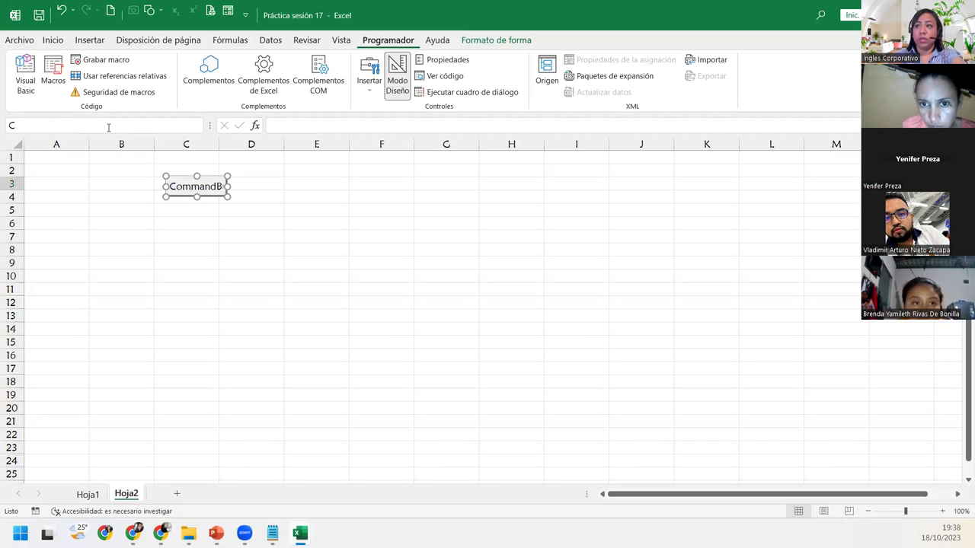
{"action": "type", "text": "mb"}
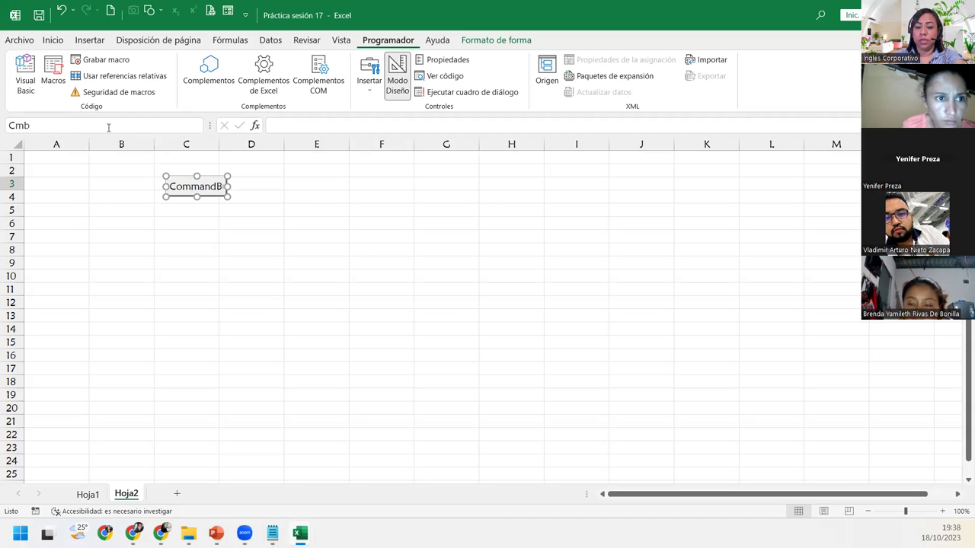
{"action": "type", "text": "Hoja1"}
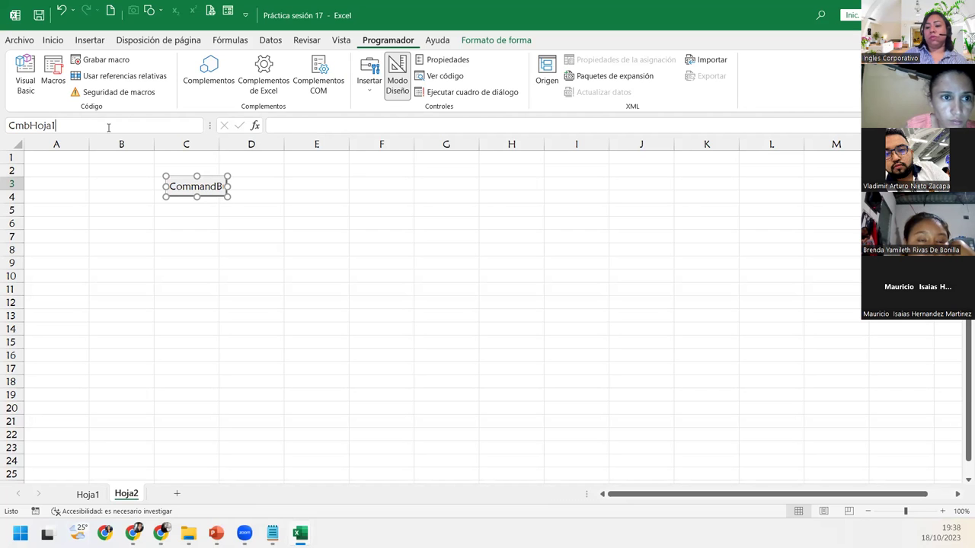
{"action": "key", "text": "Return"}
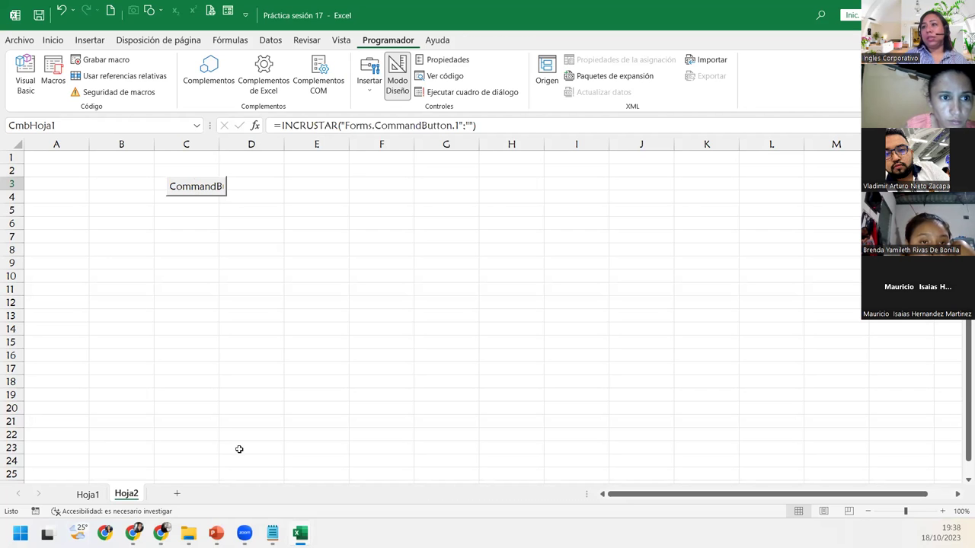
- Select the command button in C3 and open its Properties panel, moved beside it and widened
{"action": "left_click", "coordinate": [200, 189]}
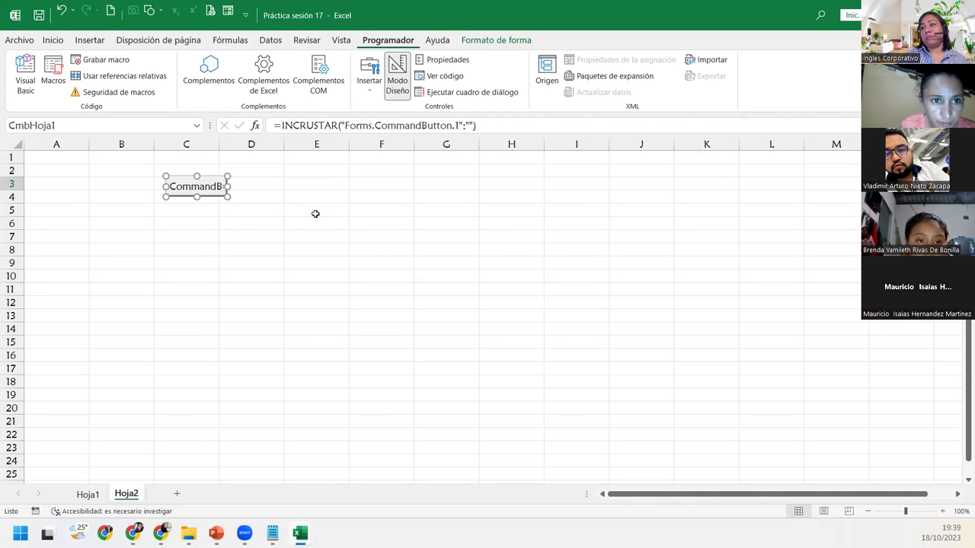
{"action": "left_click", "coordinate": [442, 57]}
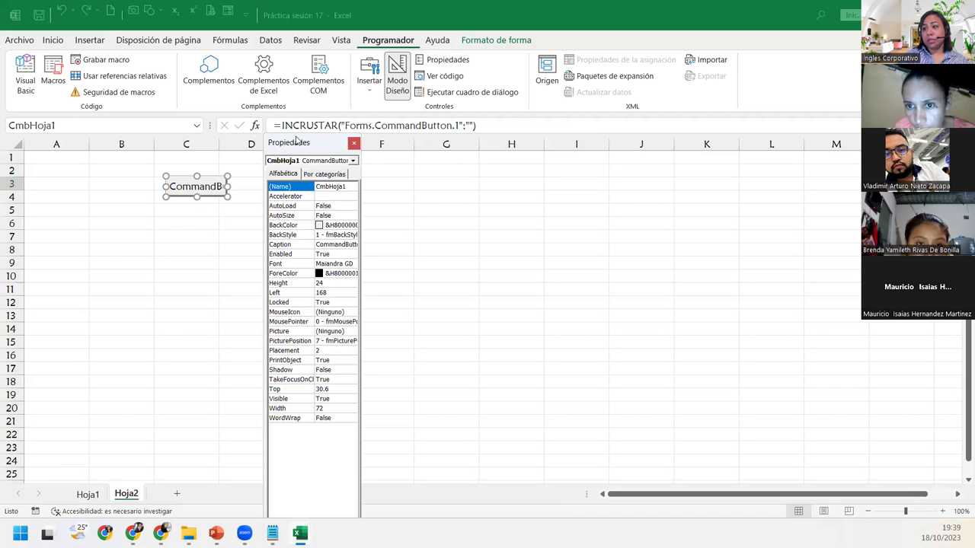
{"action": "left_click_drag", "start_coordinate": [296, 142], "coordinate": [153, 42]}
{"action": "mouse_move", "coordinate": [188, 533]}
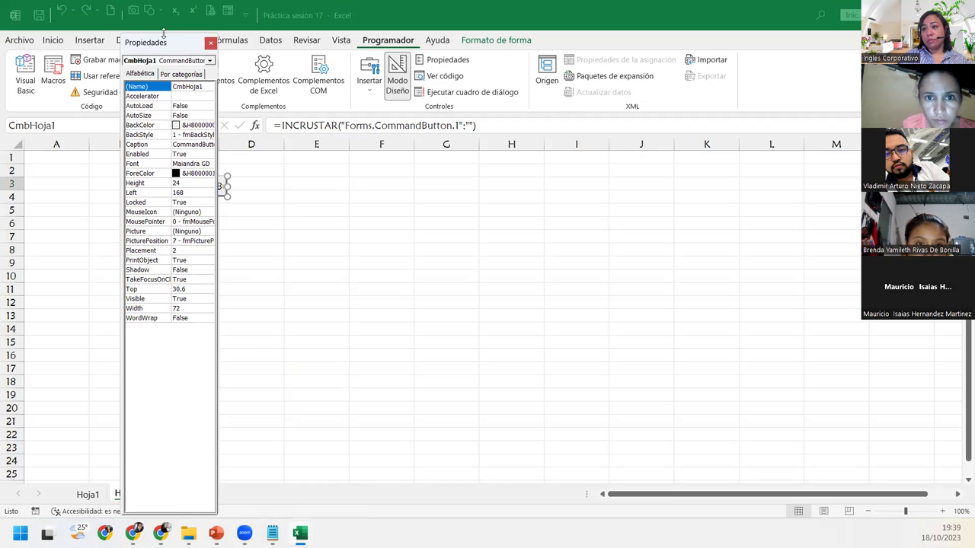
{"action": "left_click_drag", "start_coordinate": [163, 34], "coordinate": [285, 169]}
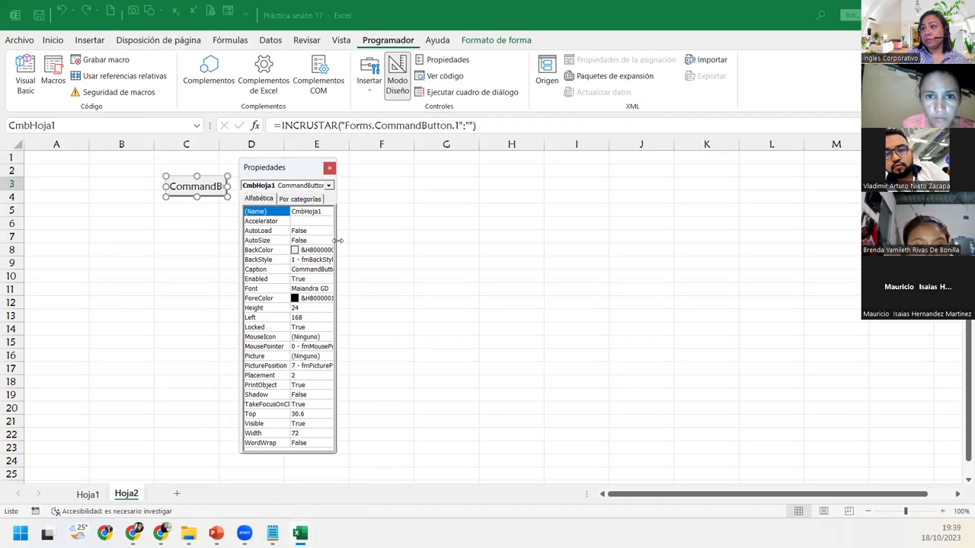
{"action": "left_click_drag", "start_coordinate": [336, 241], "coordinate": [402, 242]}
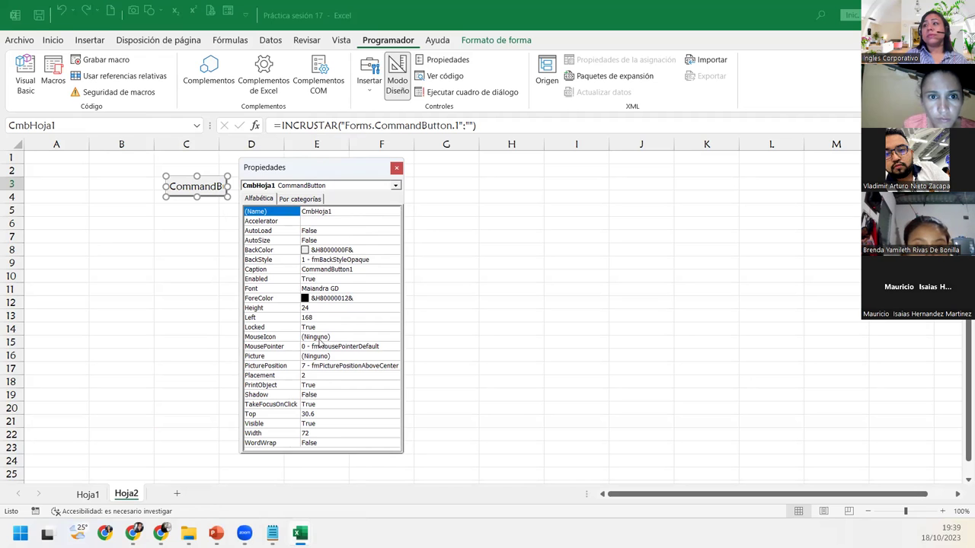
- Change the button's Caption to Hoja1 and close the Properties panel
{"action": "left_click", "coordinate": [362, 269]}
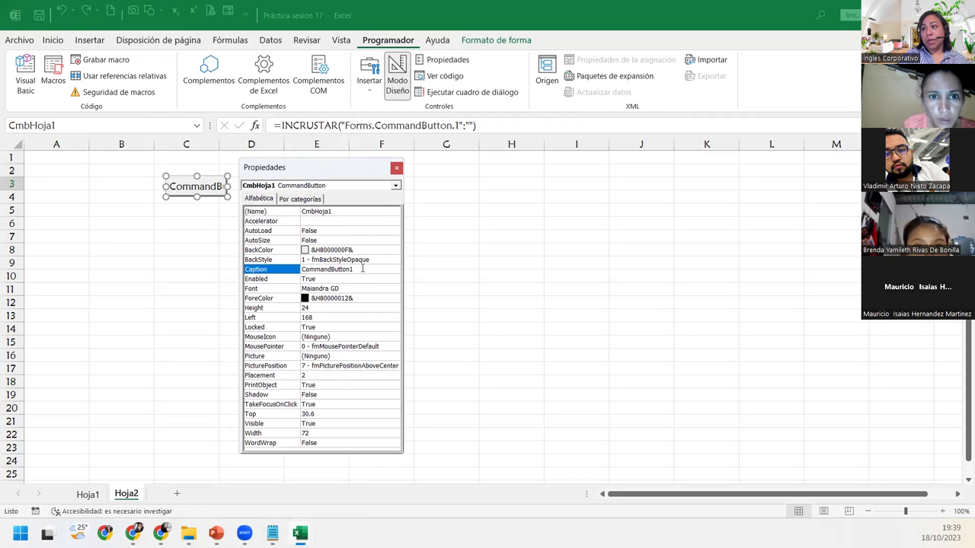
{"action": "left_click", "coordinate": [362, 269]}
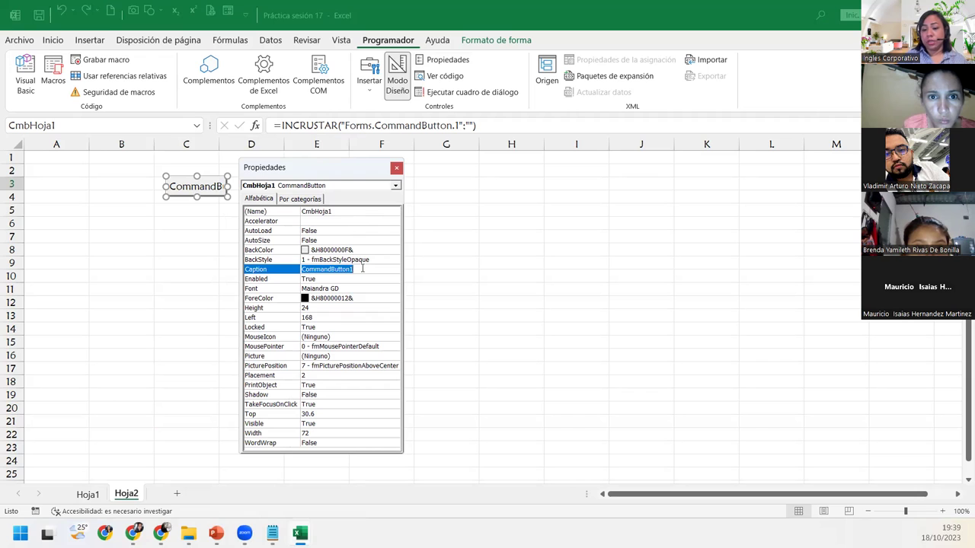
{"action": "type", "text": "Hoja"}
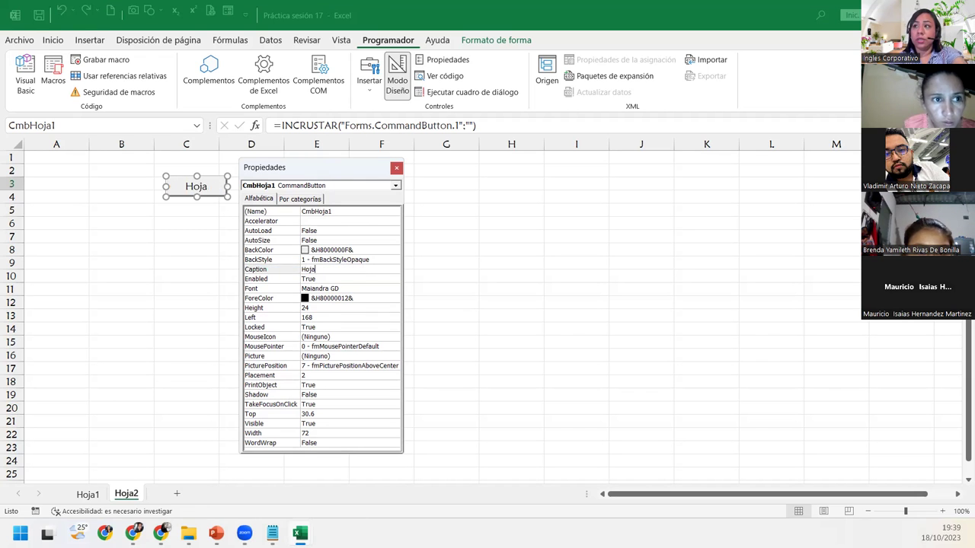
{"action": "type", "text": "1"}
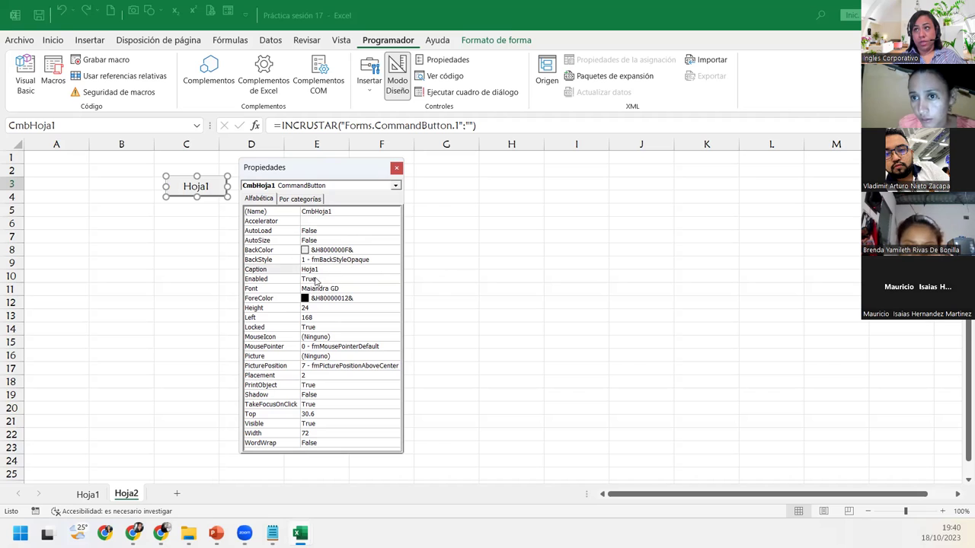
{"action": "left_click", "coordinate": [398, 168]}
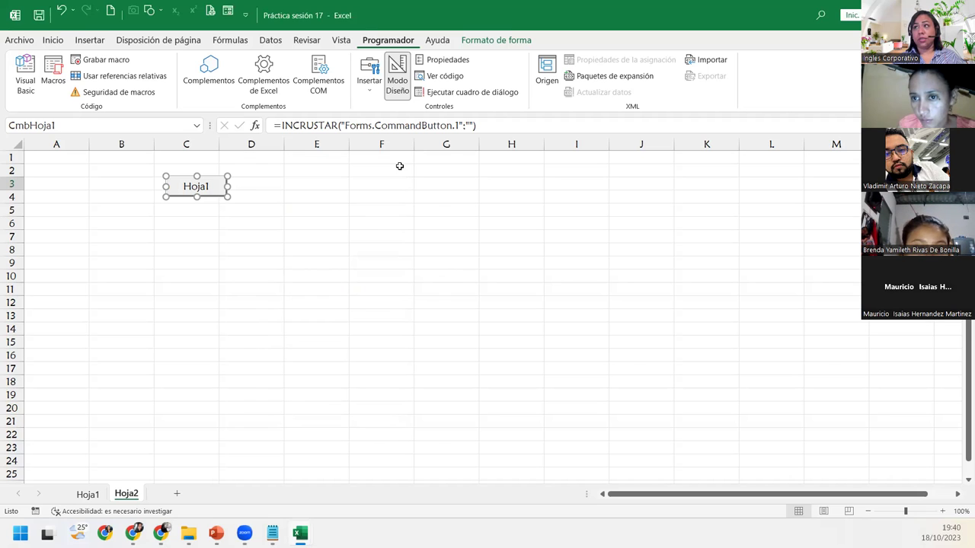
- Open the empty CmbHoja1_Click procedure through Ver código and indent its first line
{"action": "right_click", "coordinate": [216, 192]}
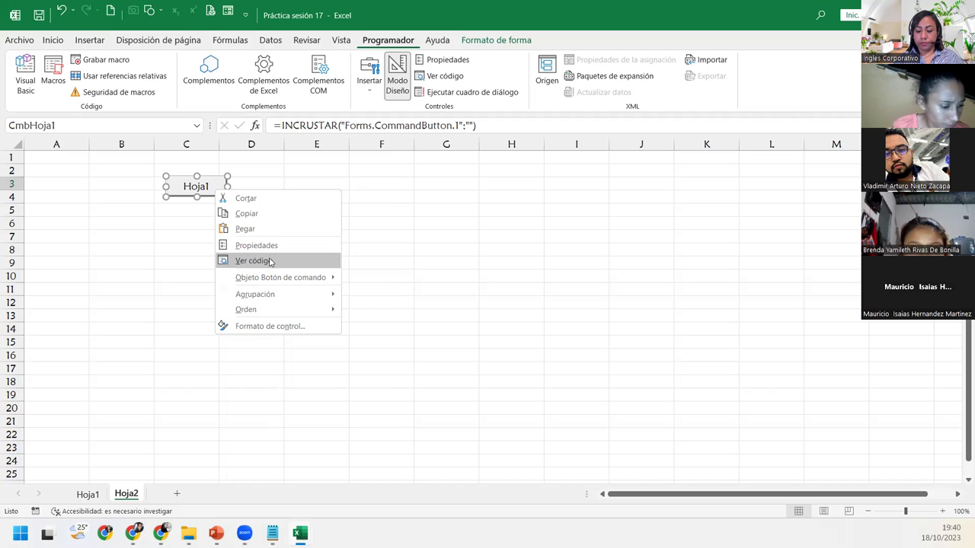
{"action": "left_click", "coordinate": [270, 261]}
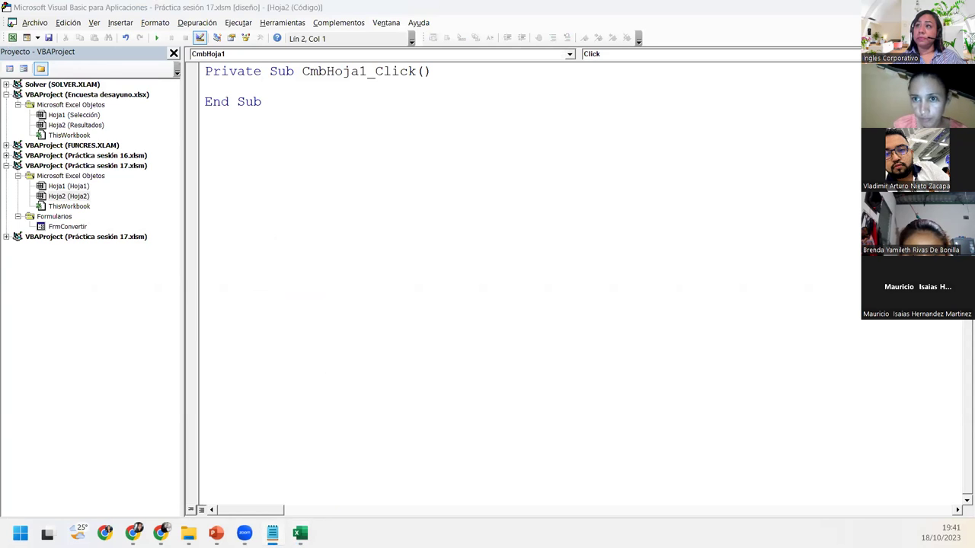
{"action": "left_click", "coordinate": [249, 90]}
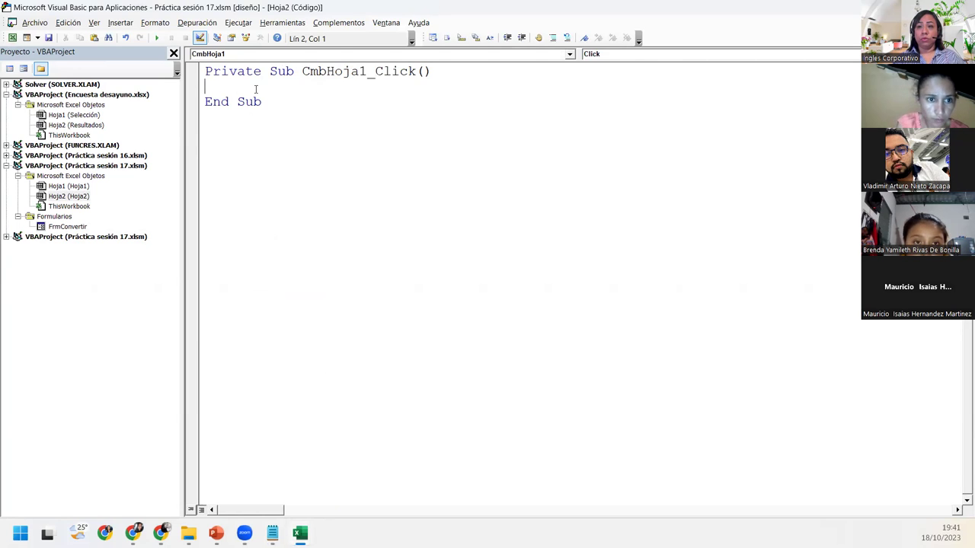
{"action": "key", "text": "Tab"}
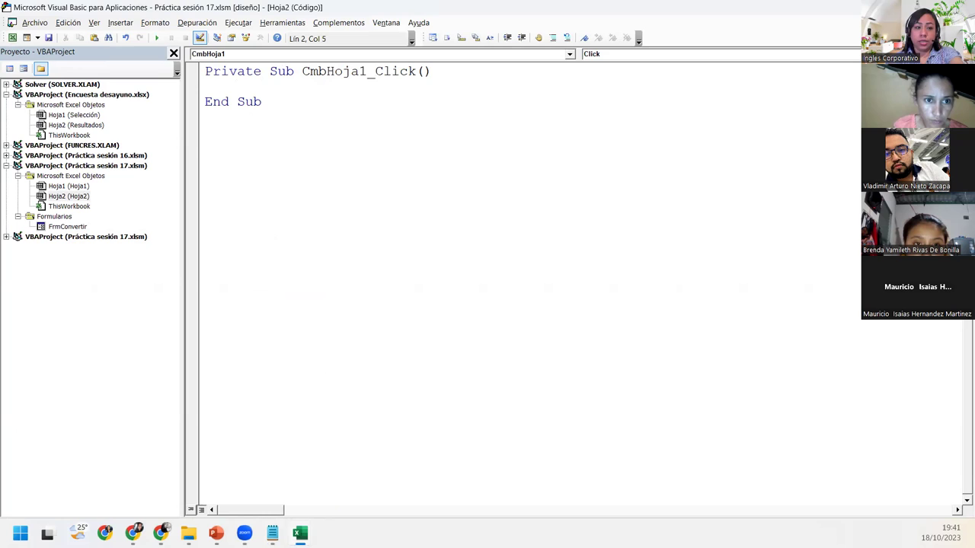
- Write Sheets("Hoja1").Select in CmbHoja1_Click using Sheets autocompletion, then save the code
{"action": "type", "text": "s"}
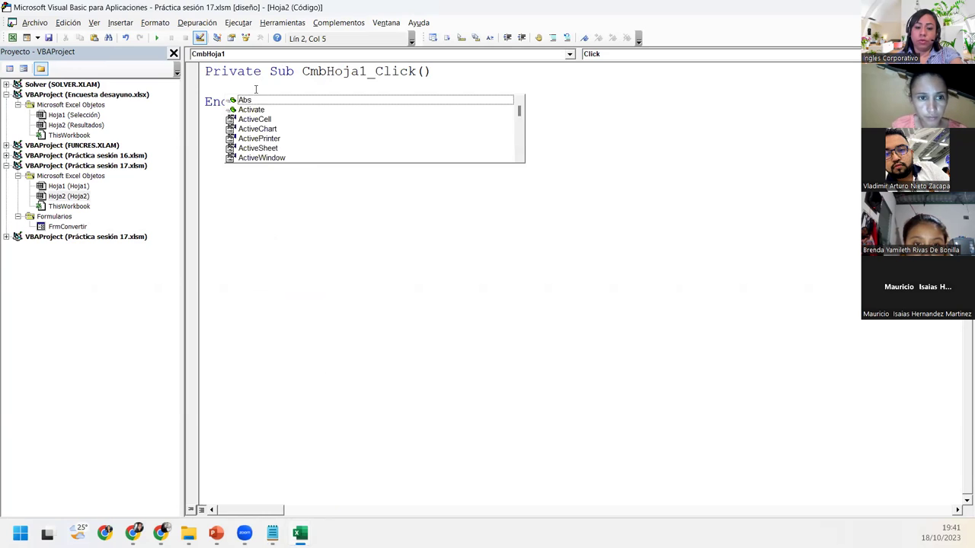
{"action": "type", "text": "het"}
{"action": "key", "text": "Tab"}
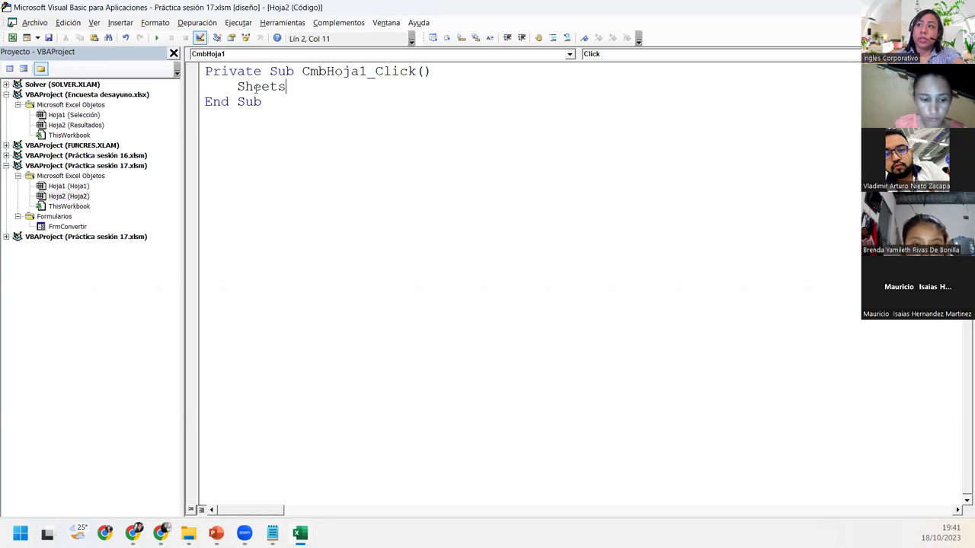
{"action": "type", "text": "(\"Hoja1"}
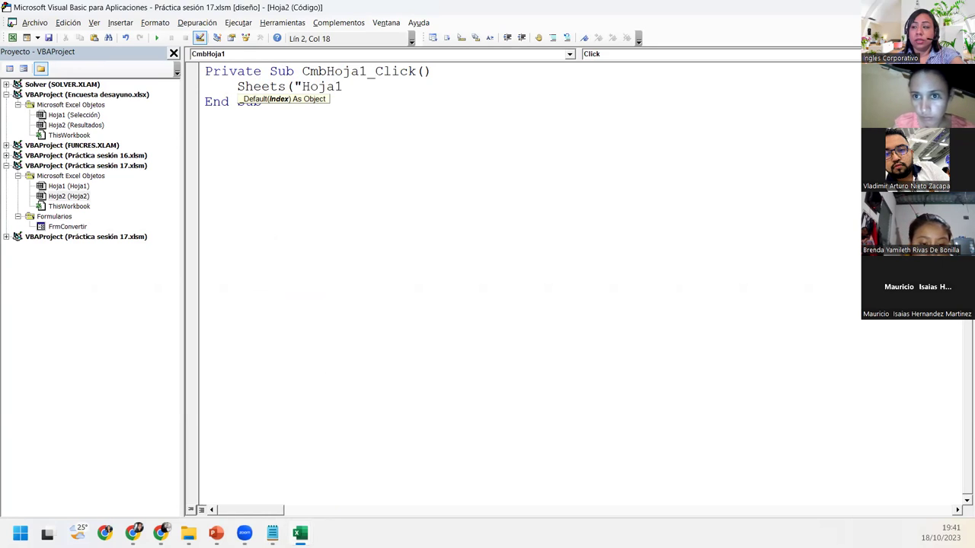
{"action": "type", "text": "\")"}
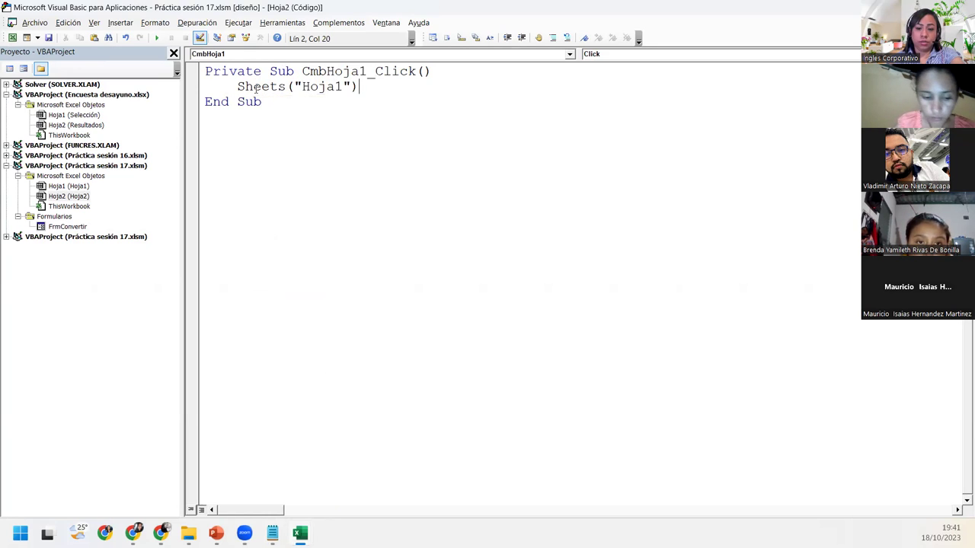
{"action": "type", "text": ".select"}
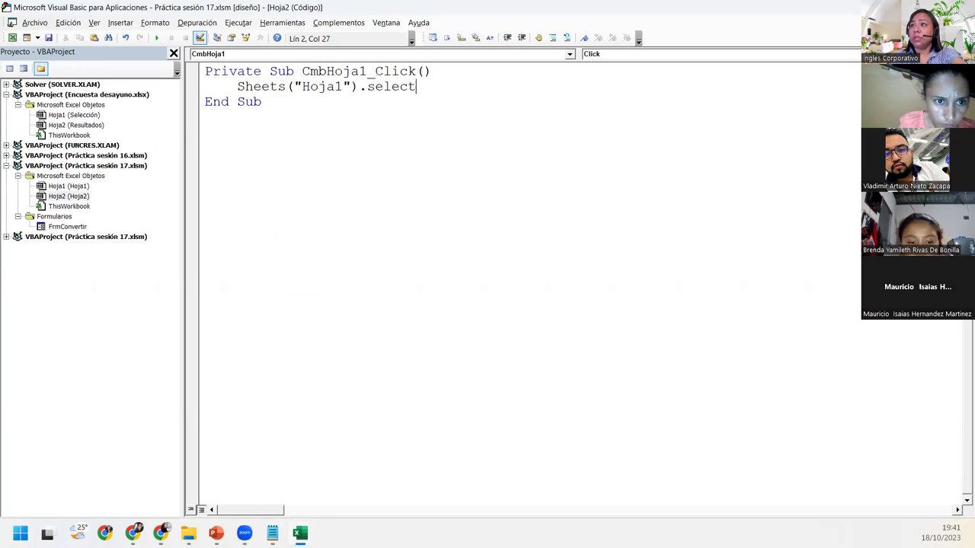
{"action": "left_click", "coordinate": [262, 102]}
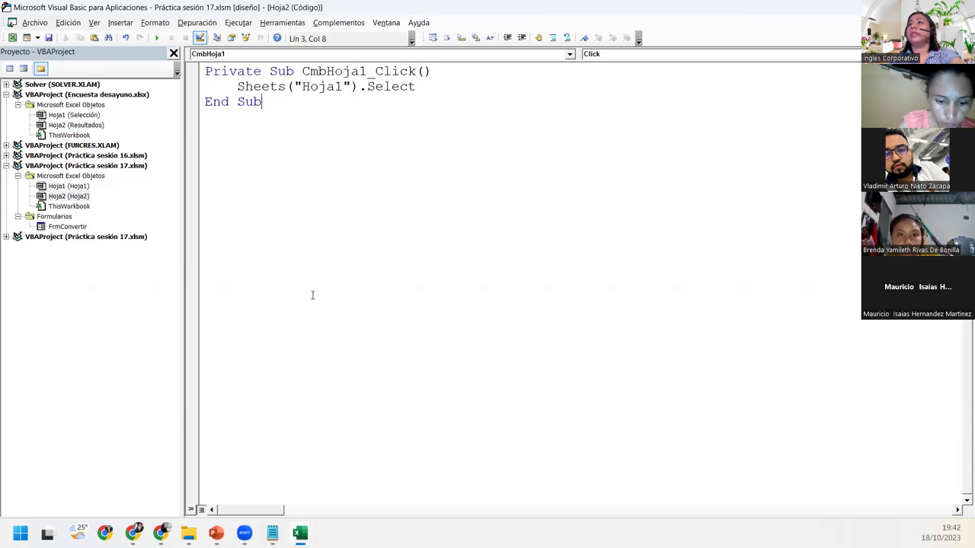
{"action": "left_click", "coordinate": [48, 45]}
{"action": "mouse_move", "coordinate": [308, 530]}
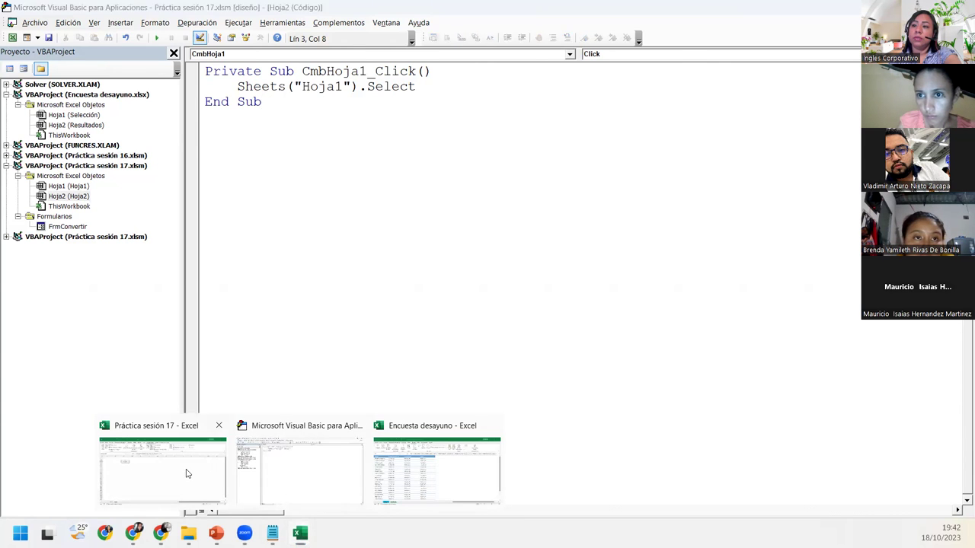
- Test the Hoja1 button outside design mode, dismiss the memory error, and return to Hoja2
{"action": "left_click", "coordinate": [190, 472]}
{"action": "left_click", "coordinate": [227, 250]}
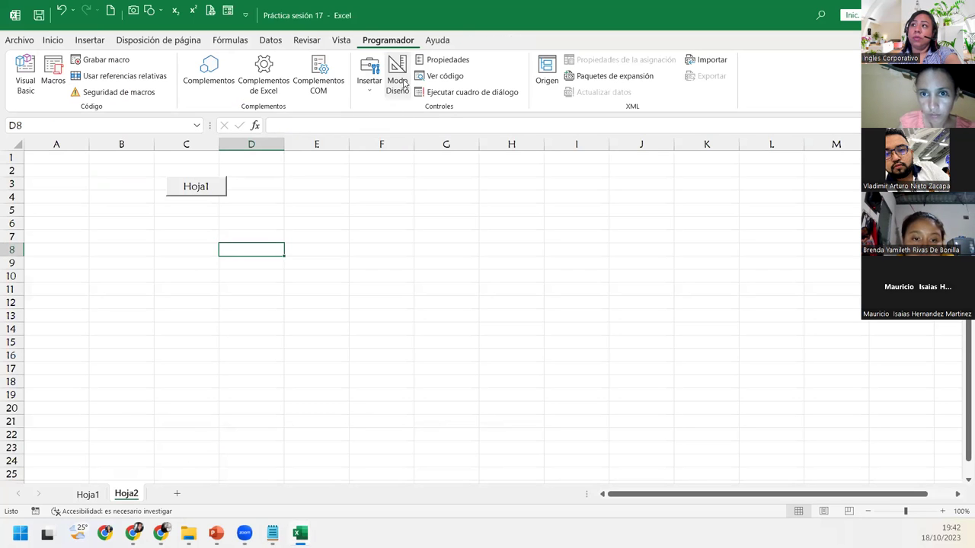
{"action": "double_click", "coordinate": [195, 191]}
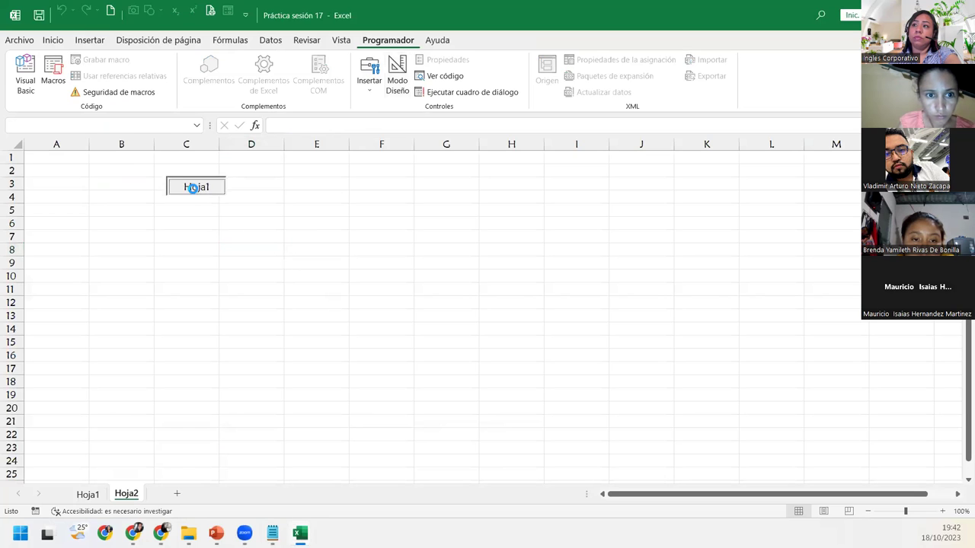
{"action": "left_click", "coordinate": [478, 318]}
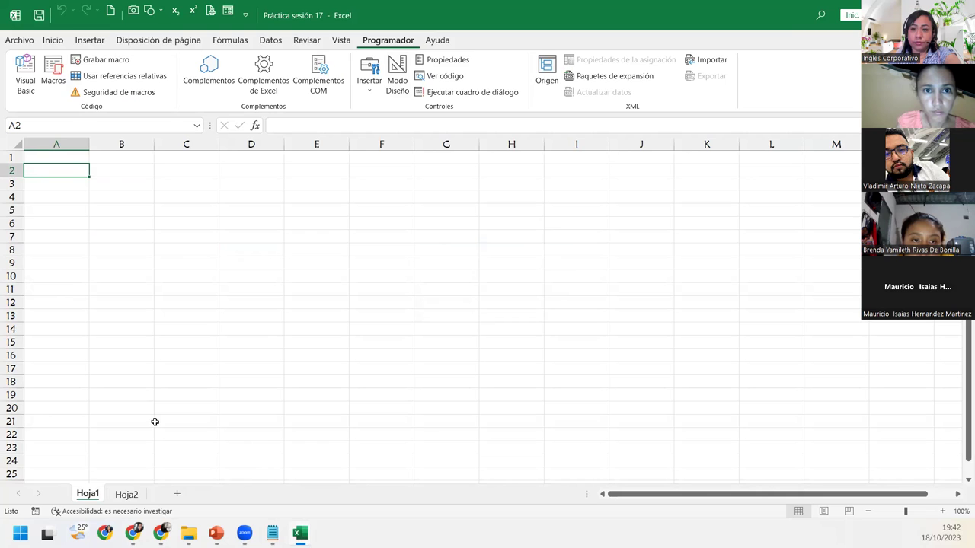
{"action": "left_click", "coordinate": [123, 495]}
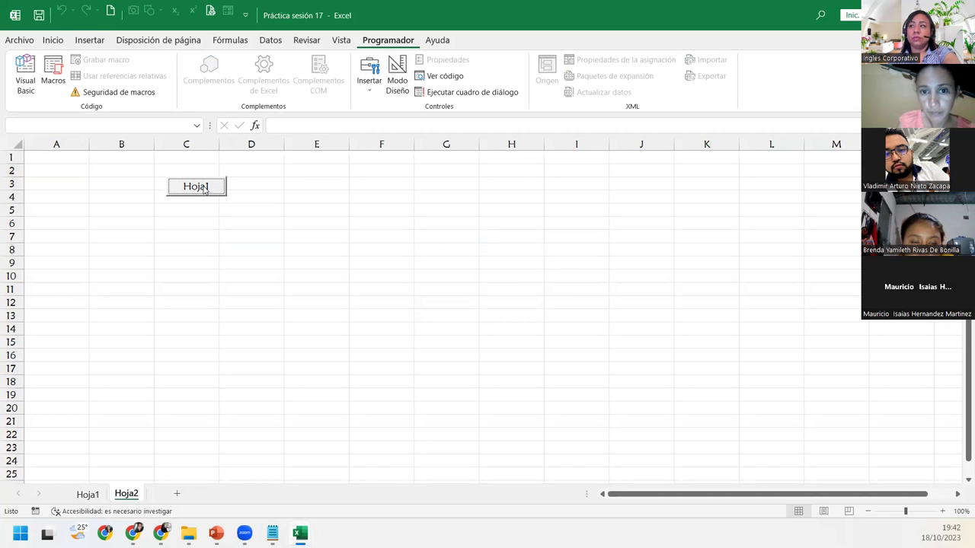
- In design mode, make row 1 taller, widen column A and place the Hoja1 button in A1
{"action": "left_click", "coordinate": [396, 76]}
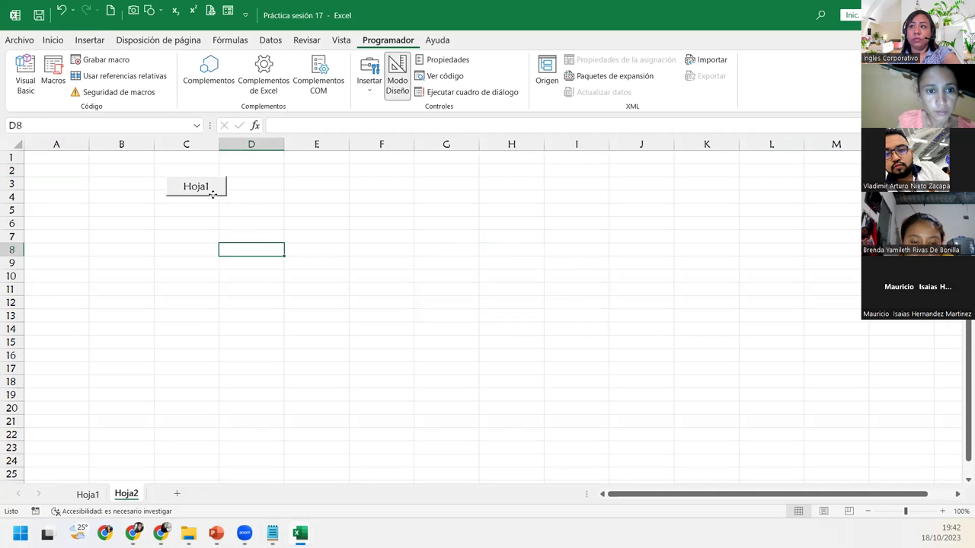
{"action": "left_click_drag", "start_coordinate": [212, 194], "coordinate": [76, 173]}
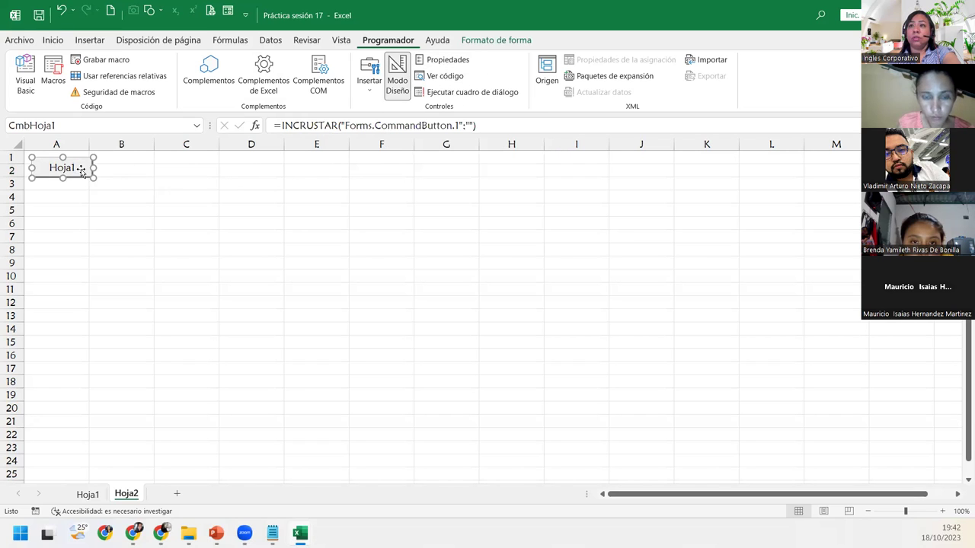
{"action": "left_click_drag", "start_coordinate": [78, 170], "coordinate": [245, 263]}
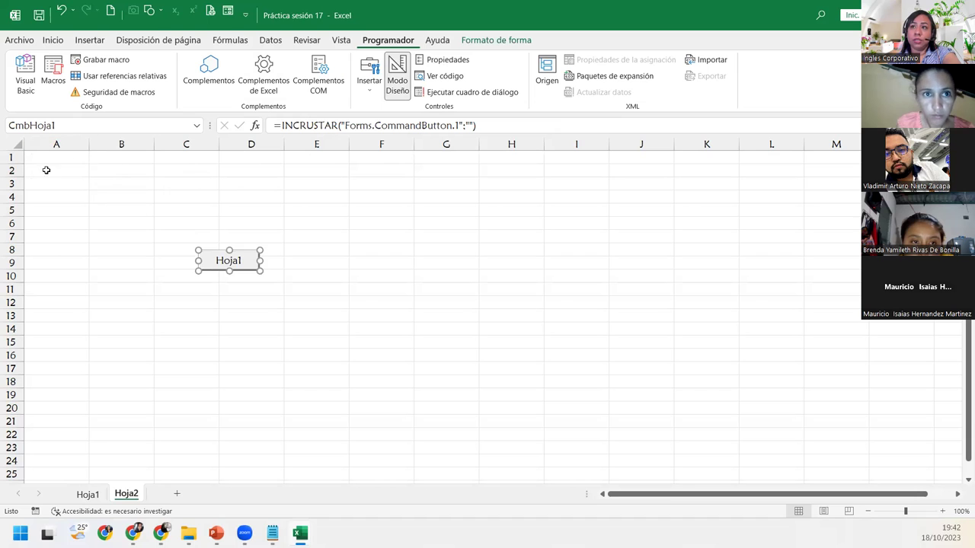
{"action": "left_click_drag", "start_coordinate": [13, 164], "coordinate": [16, 178]}
{"action": "left_click_drag", "start_coordinate": [89, 144], "coordinate": [103, 144]}
{"action": "left_click", "coordinate": [91, 250]}
{"action": "left_click_drag", "start_coordinate": [252, 274], "coordinate": [76, 161]}
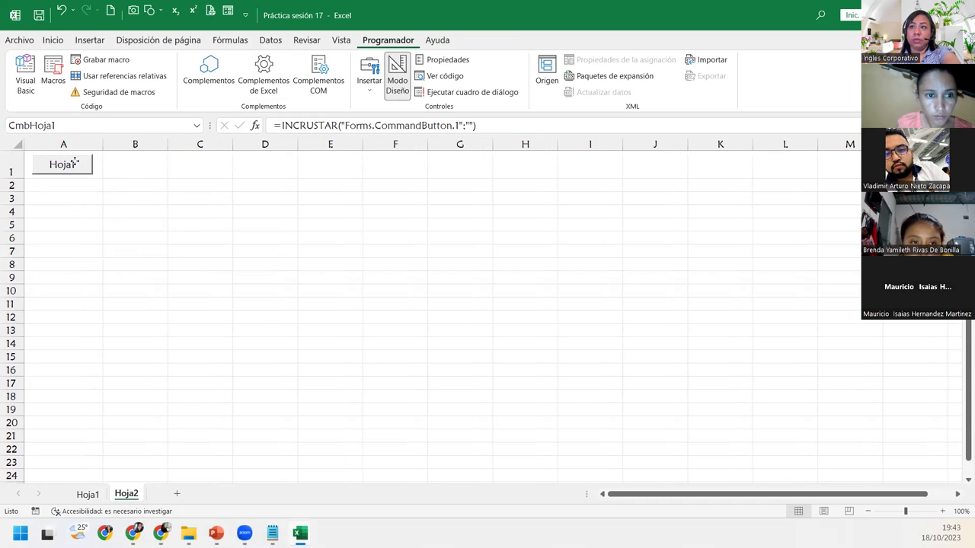
{"action": "left_click", "coordinate": [88, 211]}
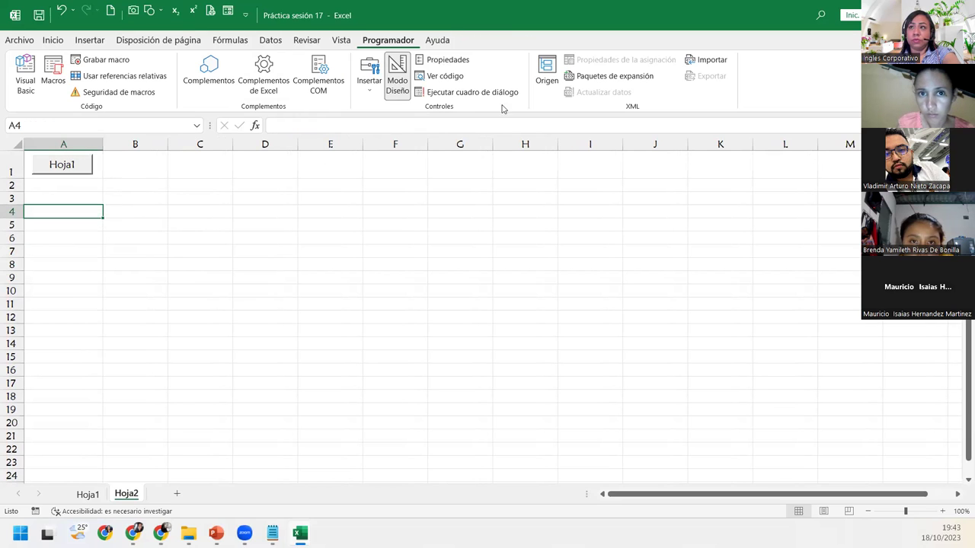
- Retest the Hoja1 button, then return to Hoja2 in design mode with the button selected
{"action": "left_click", "coordinate": [401, 82]}
{"action": "left_click", "coordinate": [59, 166]}
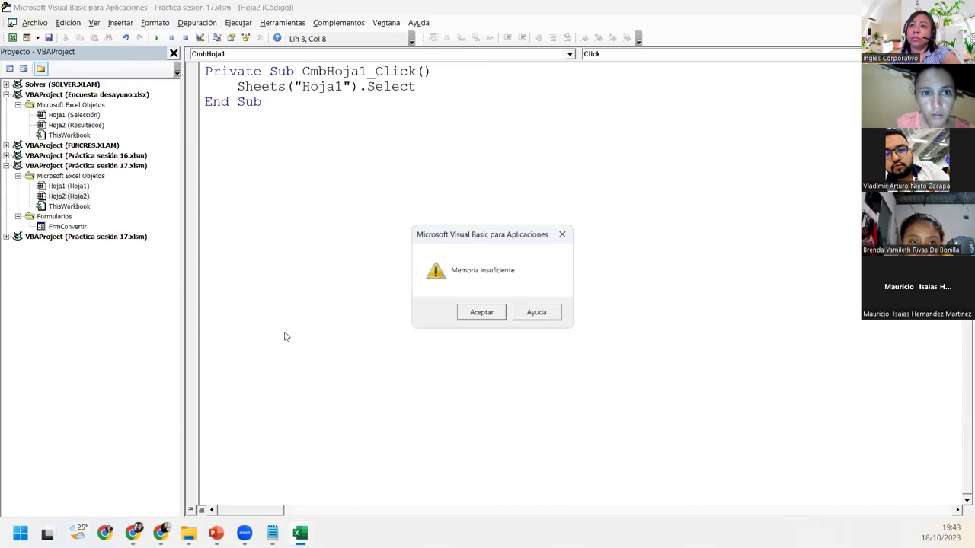
{"action": "left_click", "coordinate": [496, 311]}
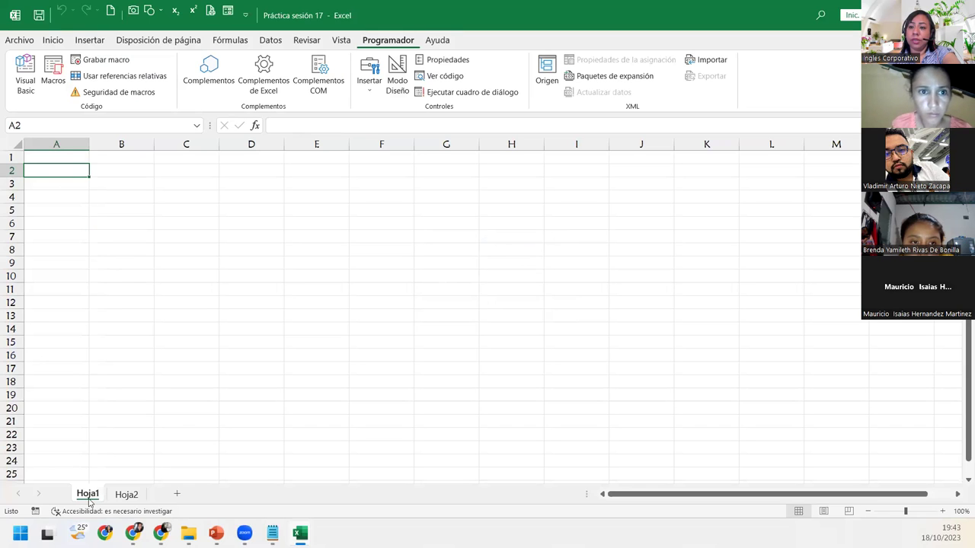
{"action": "left_click", "coordinate": [126, 495]}
{"action": "left_click", "coordinate": [396, 76]}
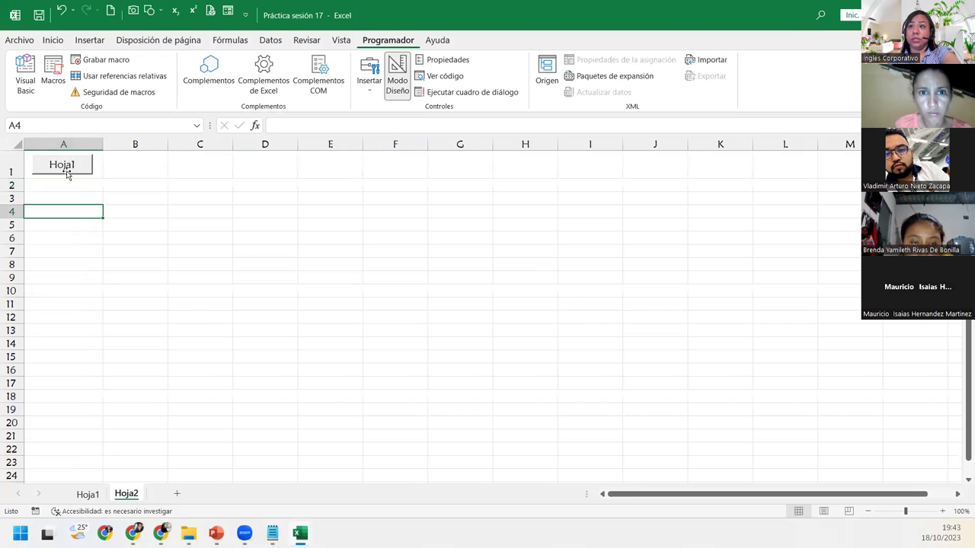
{"action": "left_click", "coordinate": [67, 168]}
- Add the comment 'AL precionar el botón se mueve hacia la hoja indicada' above Sheets("Hoja1").Select
{"action": "right_click", "coordinate": [68, 164]}
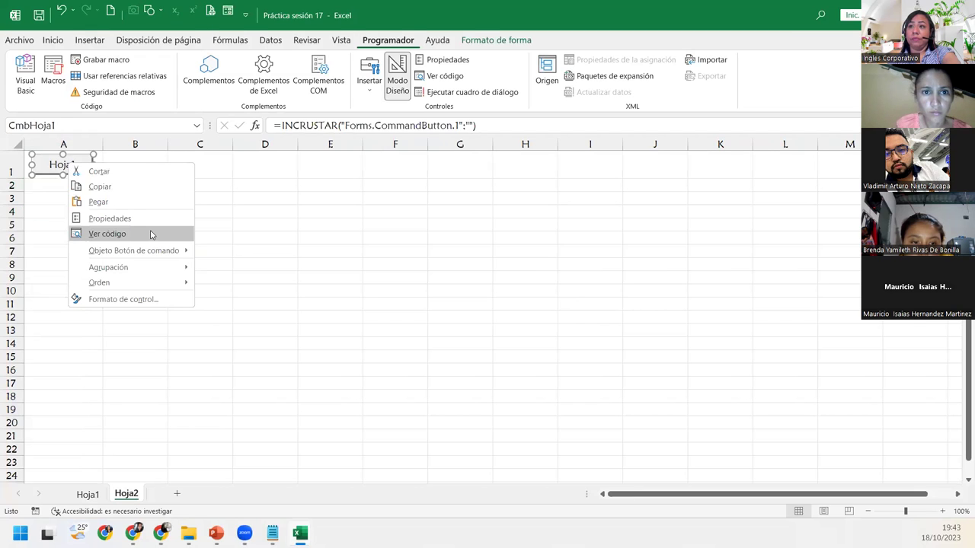
{"action": "left_click", "coordinate": [152, 234]}
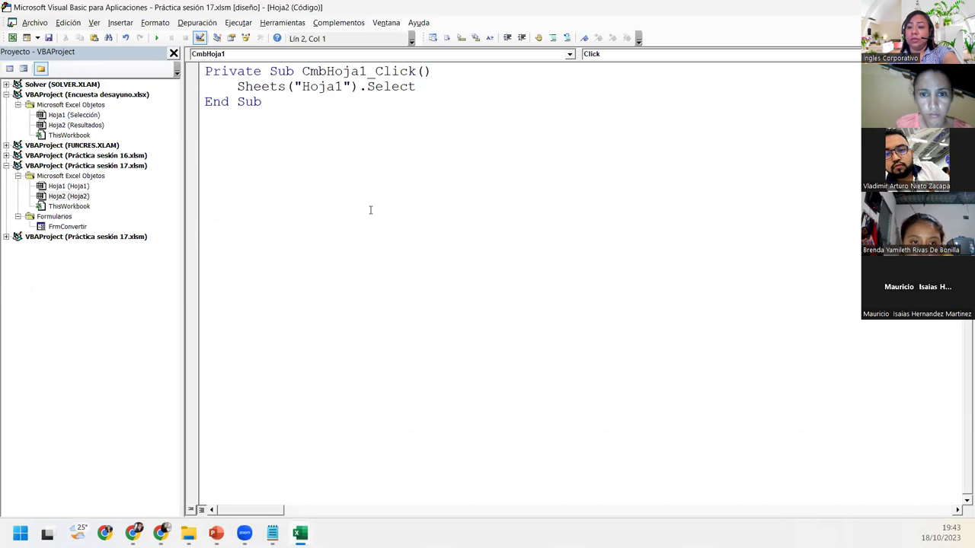
{"action": "key", "text": "Return"}
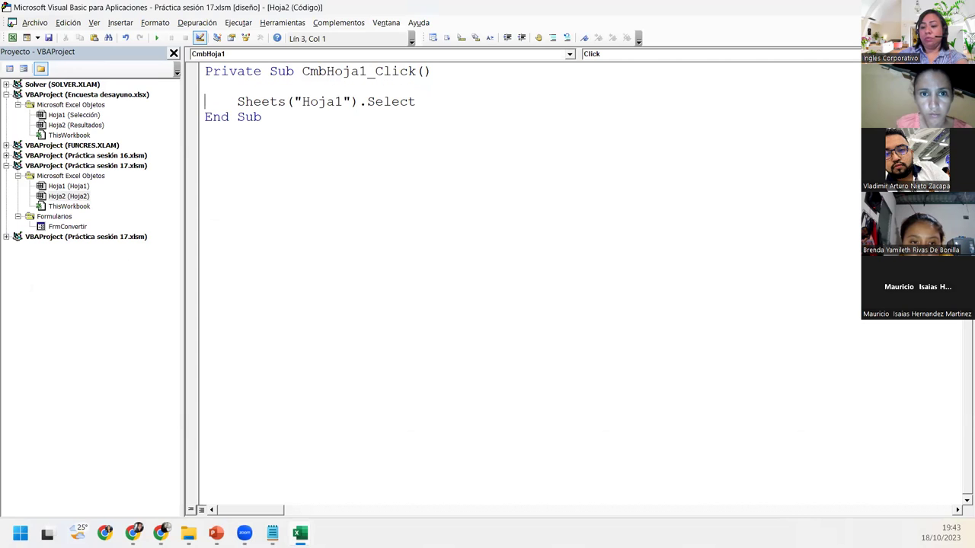
{"action": "type", "text": "'"}
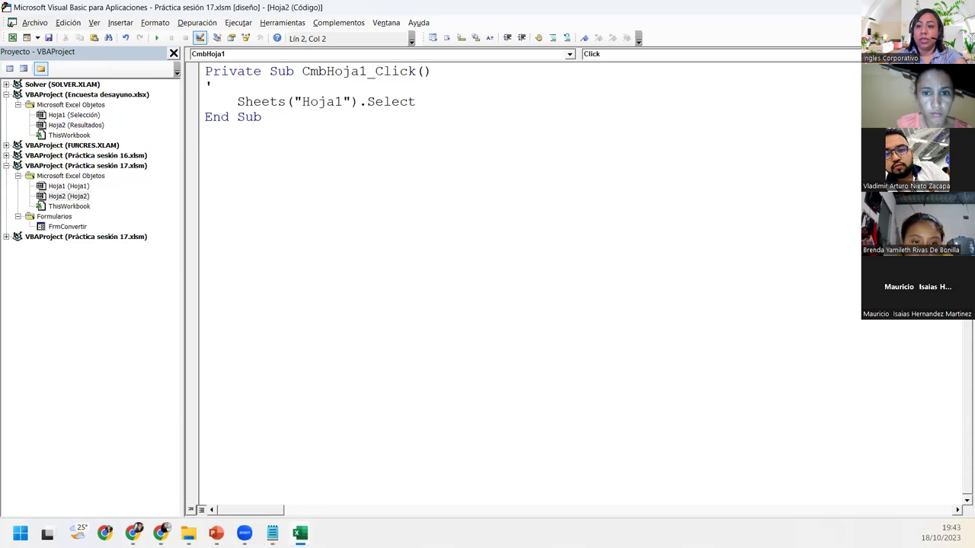
{"action": "type", "text": "AL precionar el botón se mueve hacia la hoja indicada"}
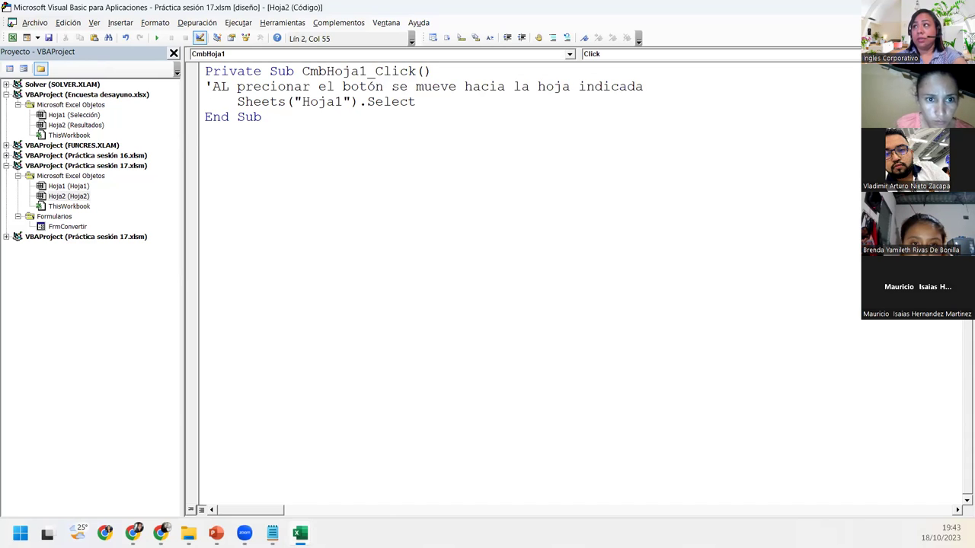
{"action": "left_click", "coordinate": [415, 101]}
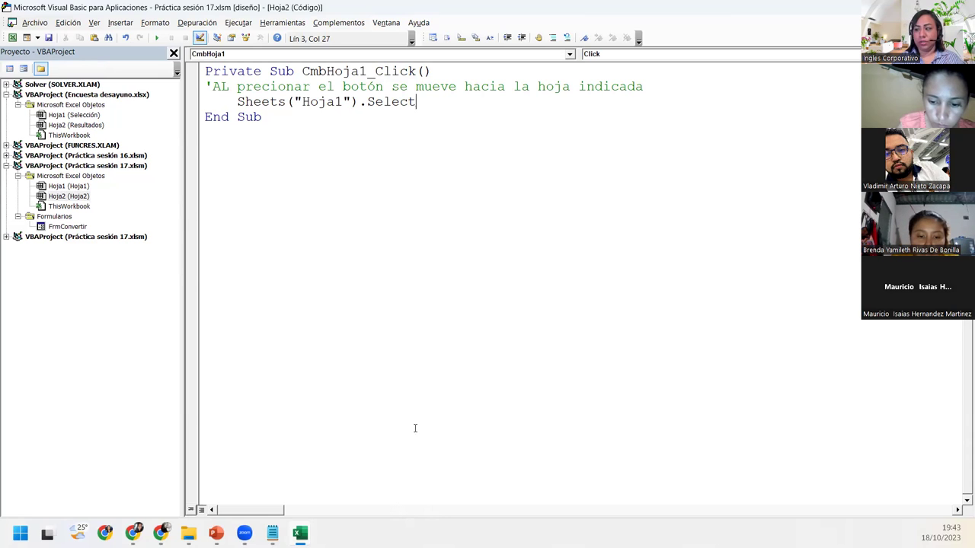
{"action": "left_click", "coordinate": [321, 279]}
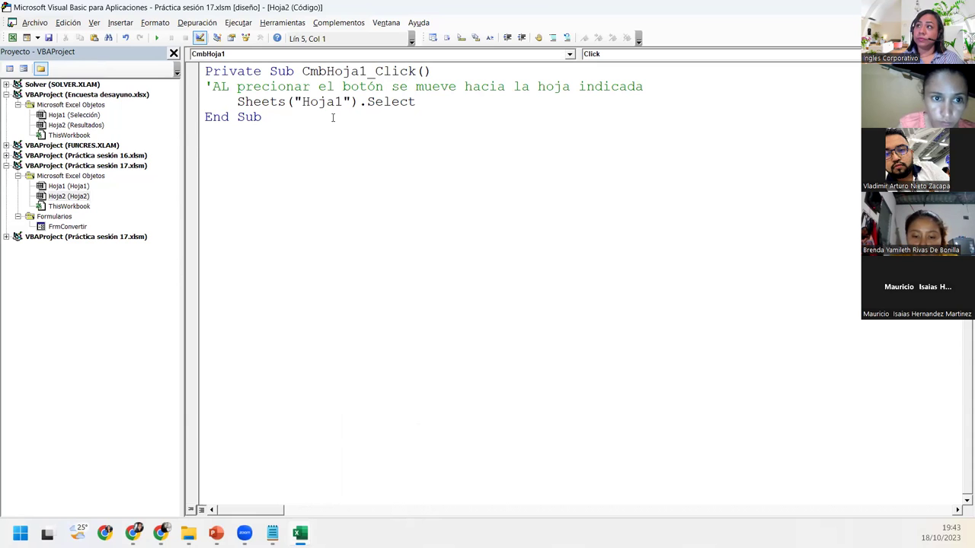
- Cancel the Macros list, then test the Hoja1 button in Excel outside design mode, dismissing the memory error
{"action": "left_click", "coordinate": [158, 38]}
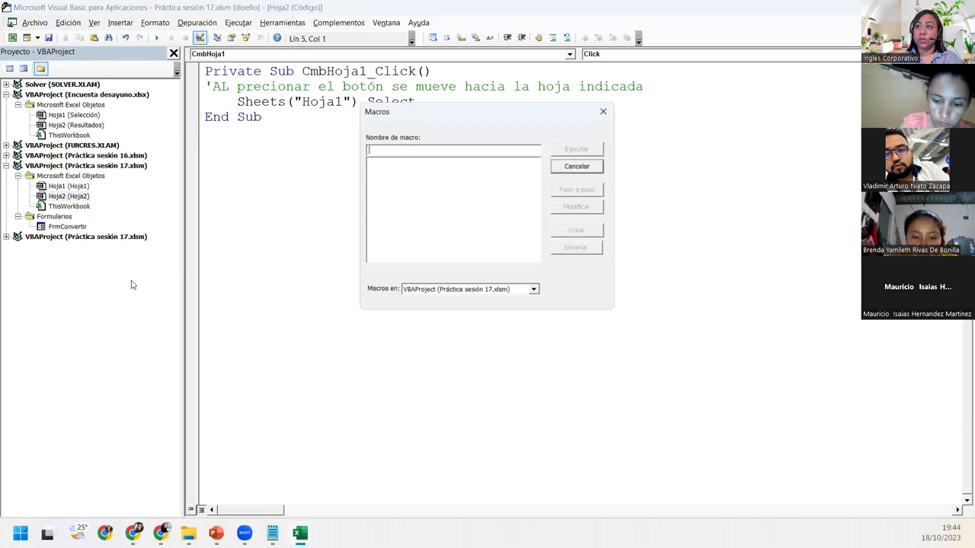
{"action": "left_click", "coordinate": [586, 169]}
{"action": "mouse_move", "coordinate": [300, 533]}
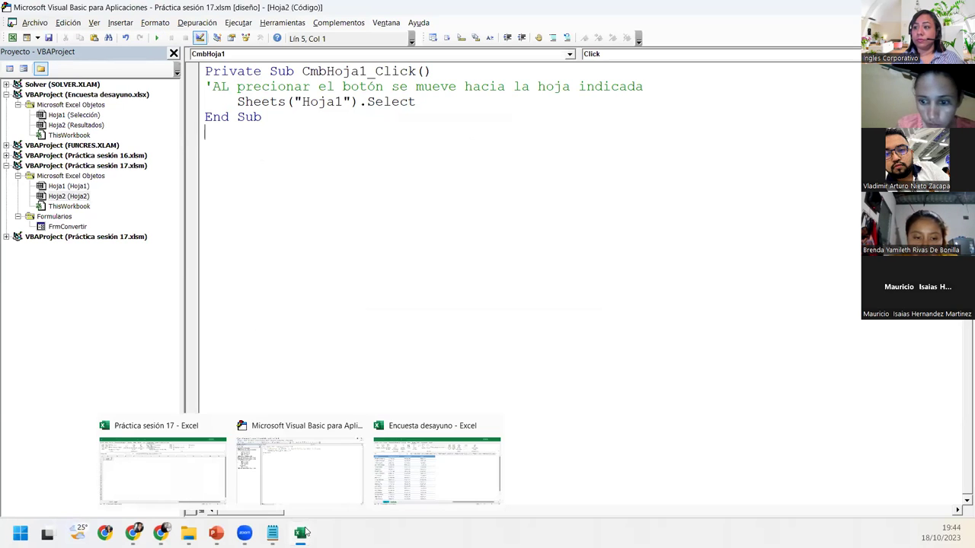
{"action": "left_click", "coordinate": [188, 472]}
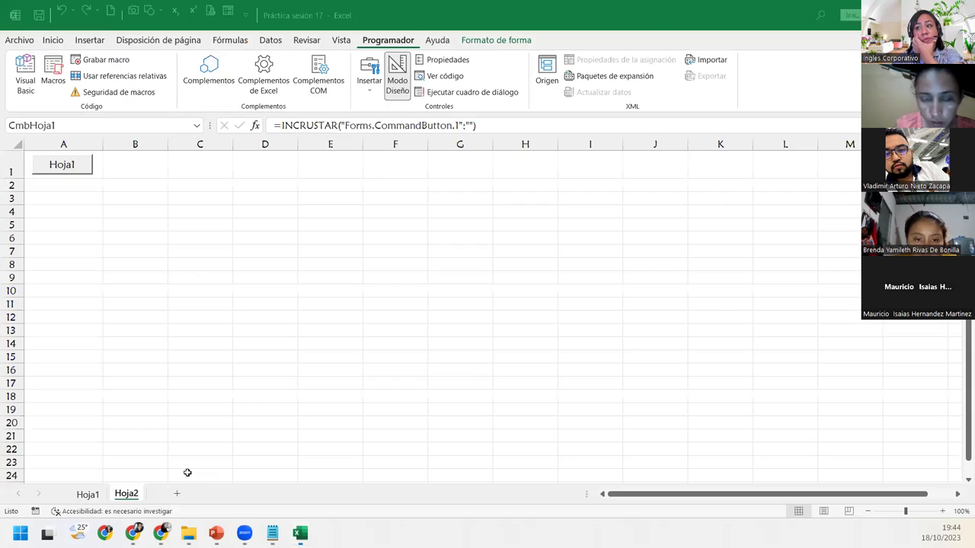
{"action": "left_click", "coordinate": [91, 187]}
{"action": "left_click", "coordinate": [398, 82]}
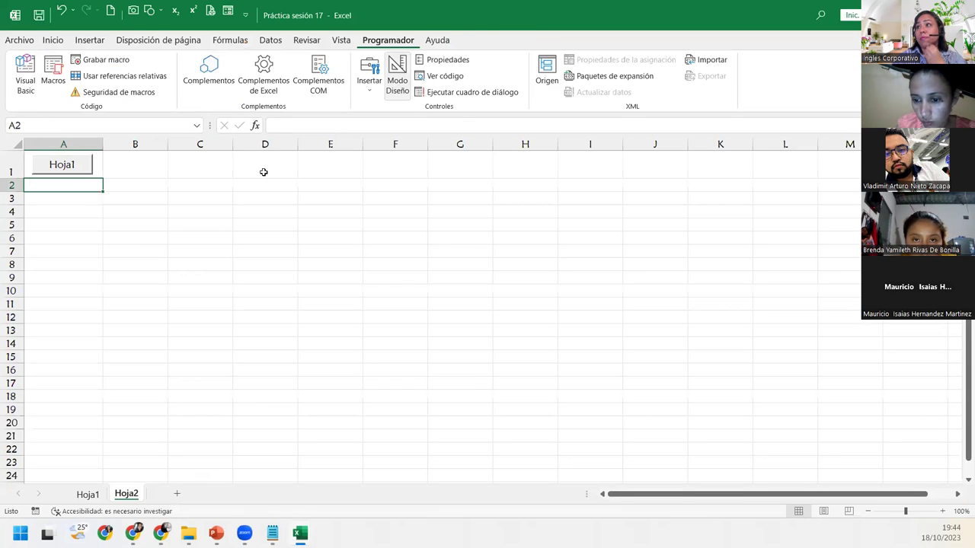
{"action": "left_click", "coordinate": [73, 166]}
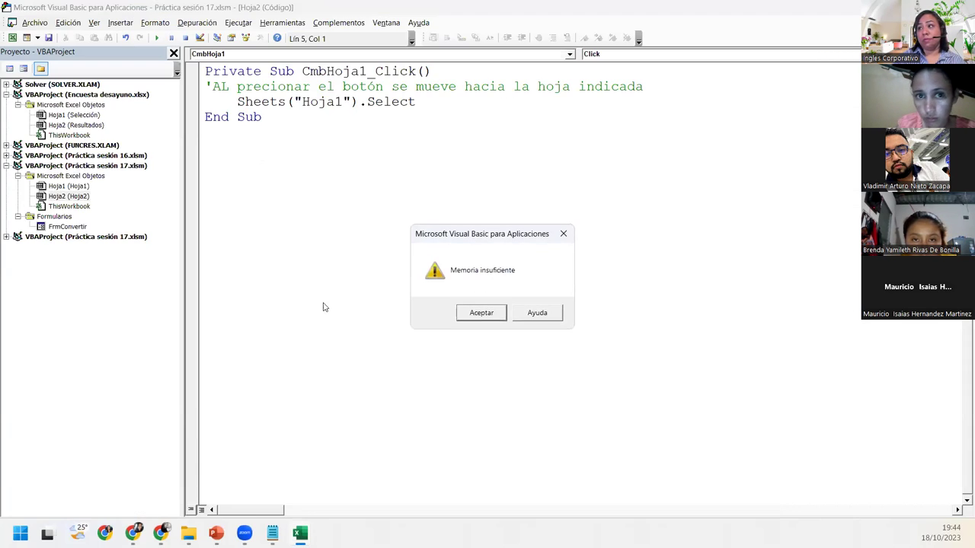
{"action": "left_click", "coordinate": [492, 313]}
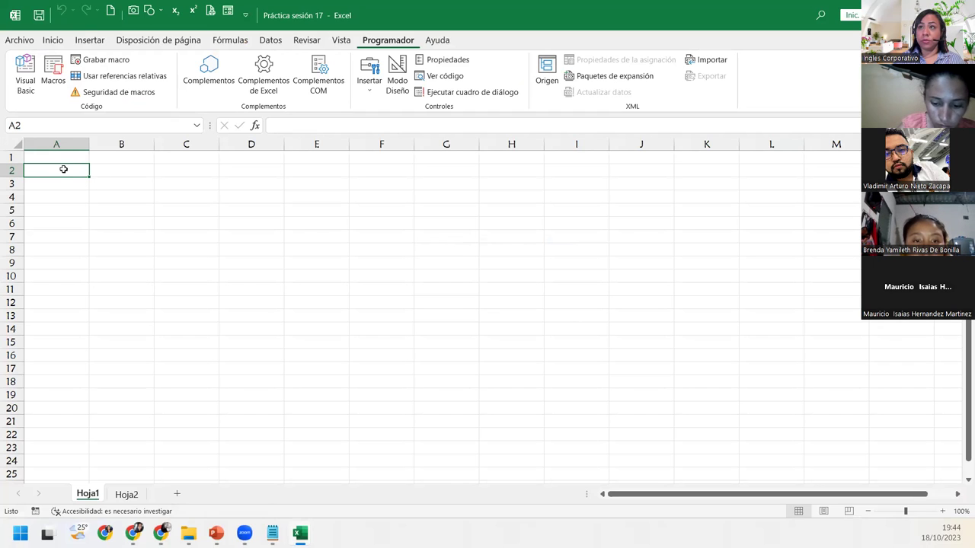
{"action": "left_click", "coordinate": [107, 208]}
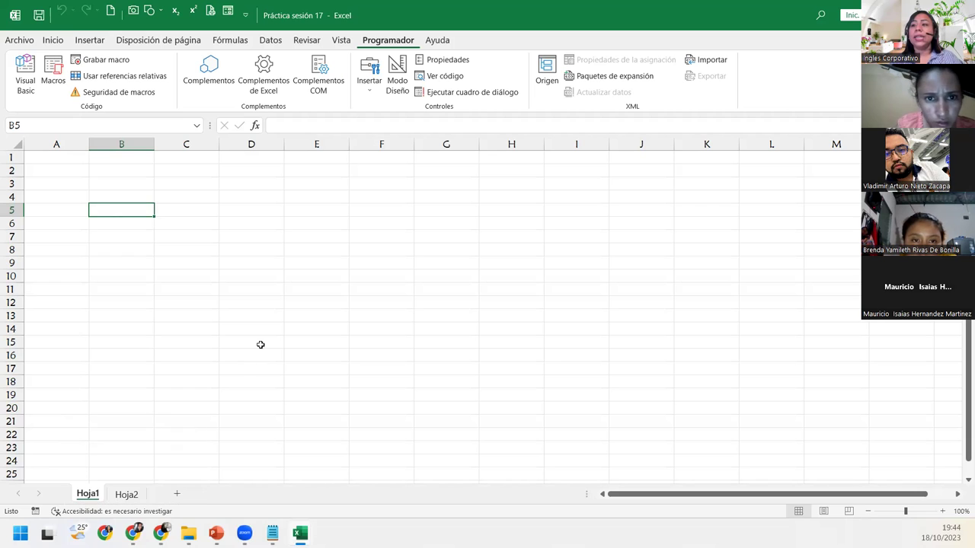
- Return to the VBA editor and select Hoja1 (Selección) under VBAProject (Encuesta desayuno.xlsx)
{"action": "mouse_move", "coordinate": [299, 533]}
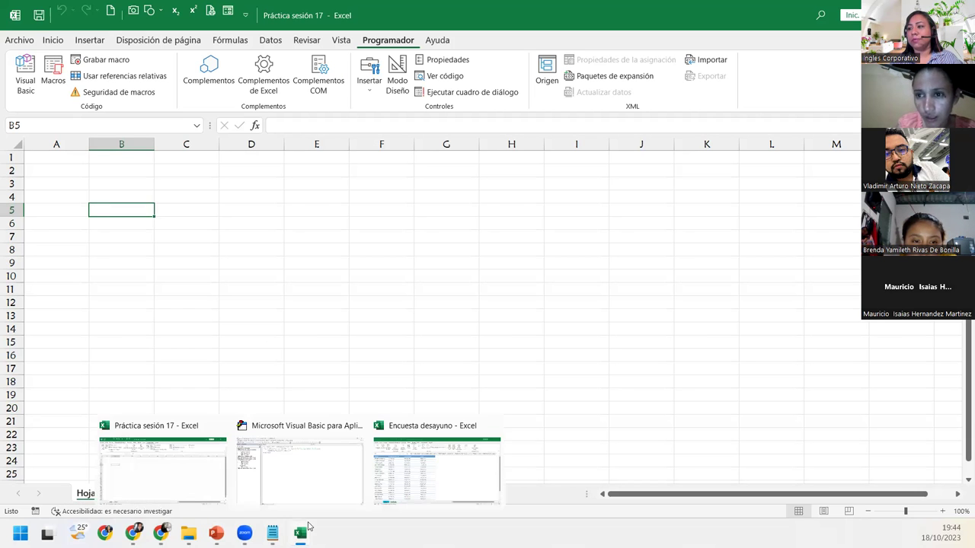
{"action": "left_click", "coordinate": [324, 470]}
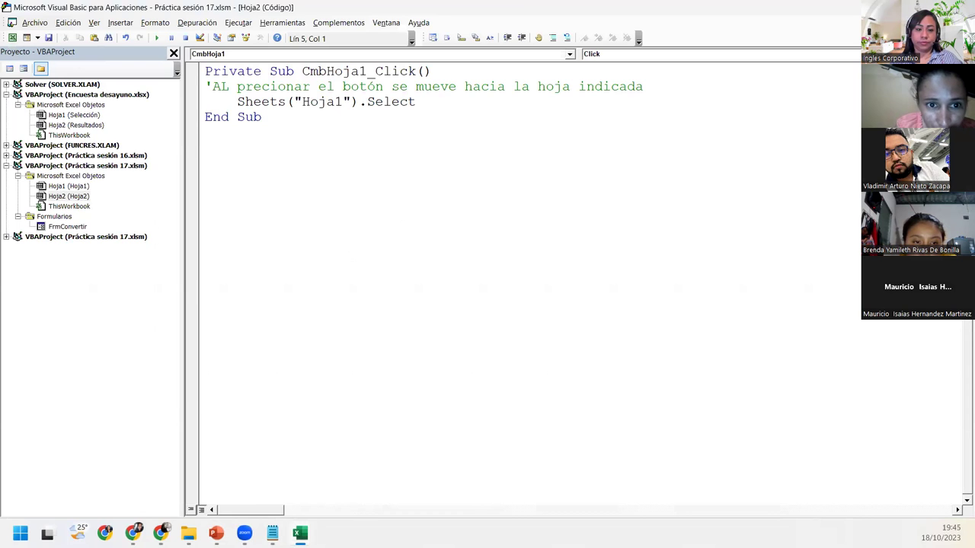
{"action": "key", "text": "alt+F11"}
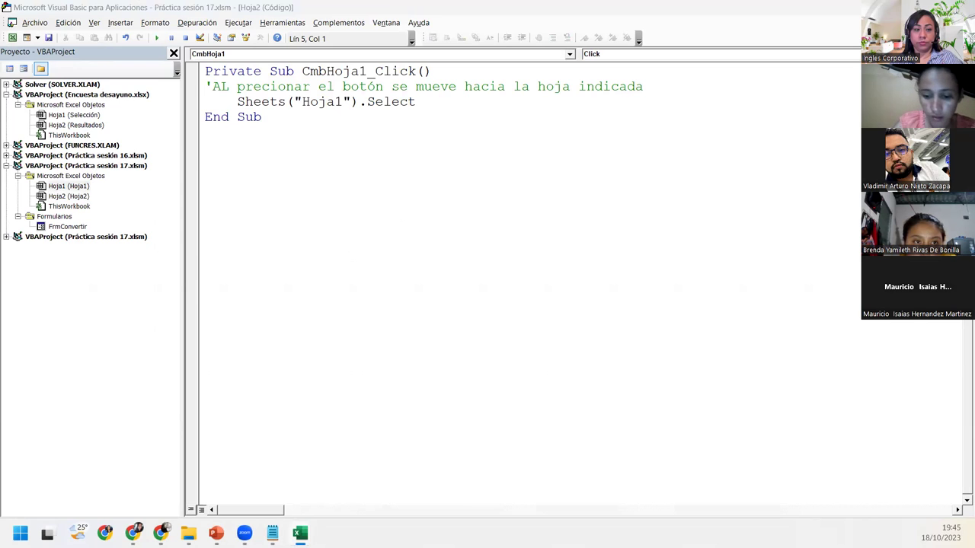
{"action": "left_click", "coordinate": [61, 114]}
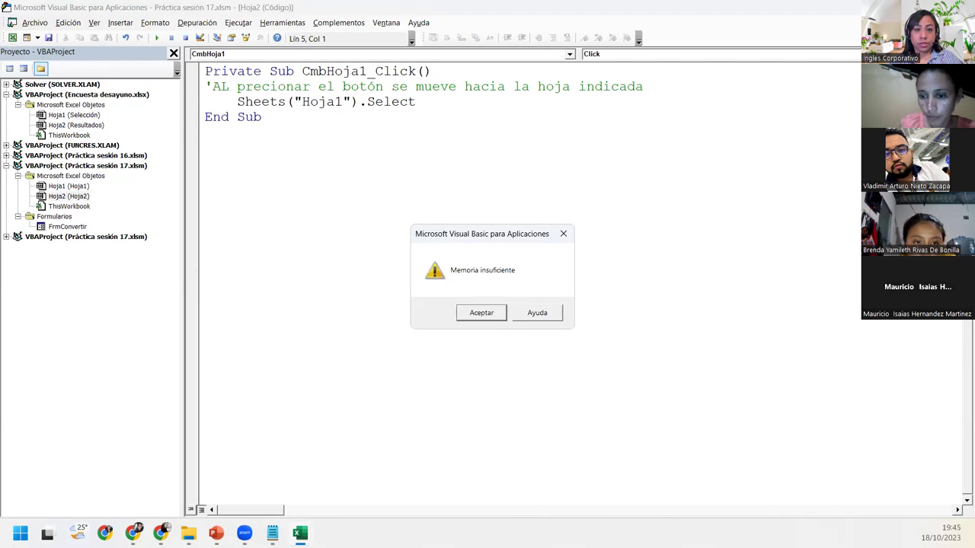
- Click Aceptar on the Memoria insuficiente alert and re-enable Design Mode from the VBA toolbar
{"action": "left_click", "coordinate": [479, 314]}
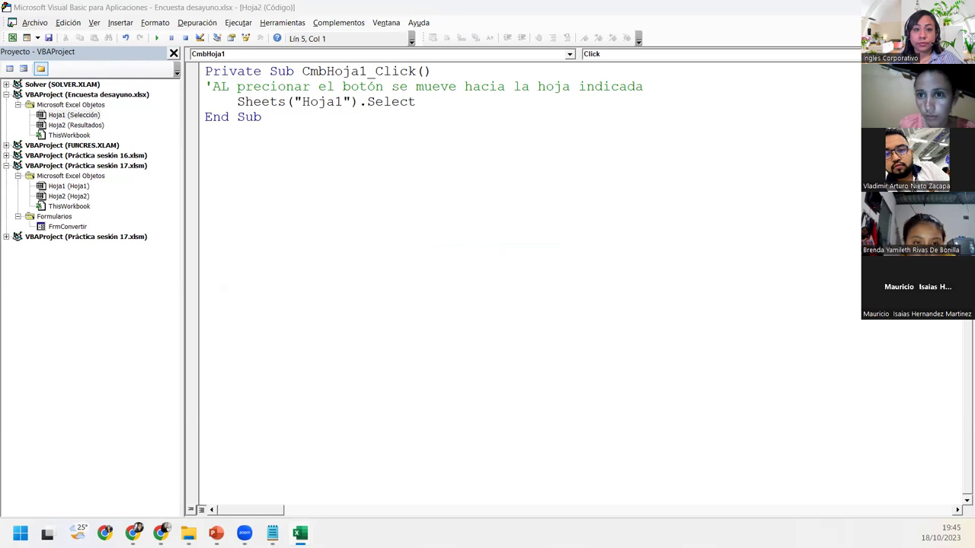
{"action": "left_click", "coordinate": [199, 37]}
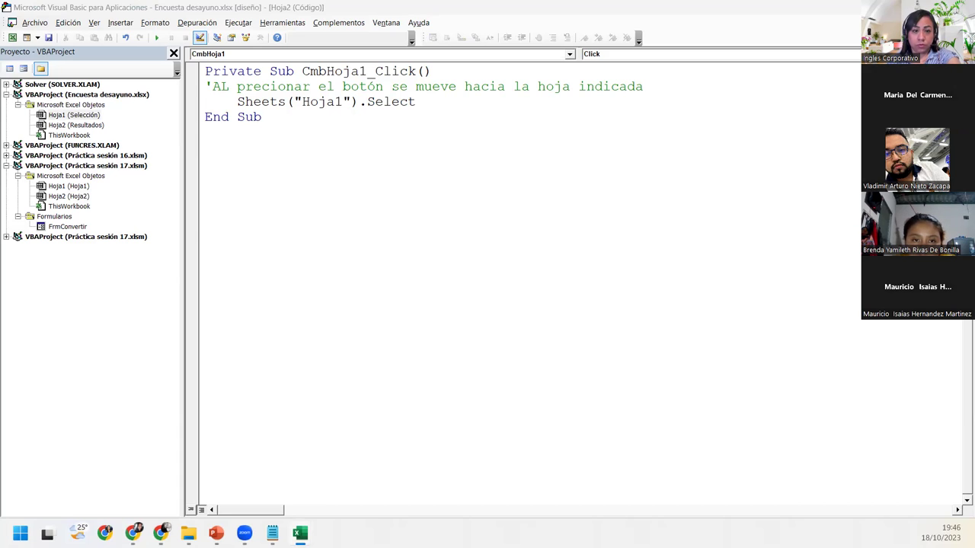
- Select Hoja2 (Resultados) under the Encuesta desayuno project in the Project Explorer
{"action": "left_click", "coordinate": [75, 125]}
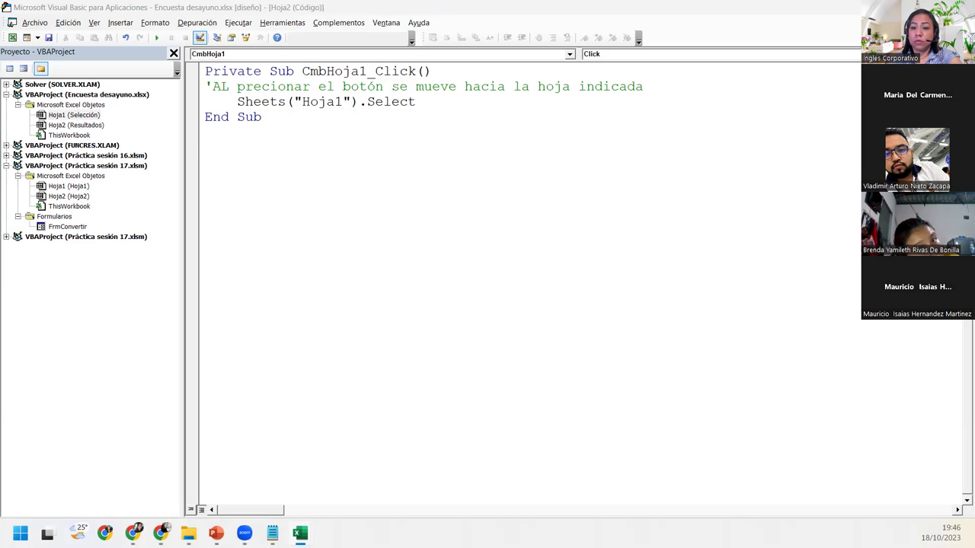
{"action": "left_click", "coordinate": [77, 125]}
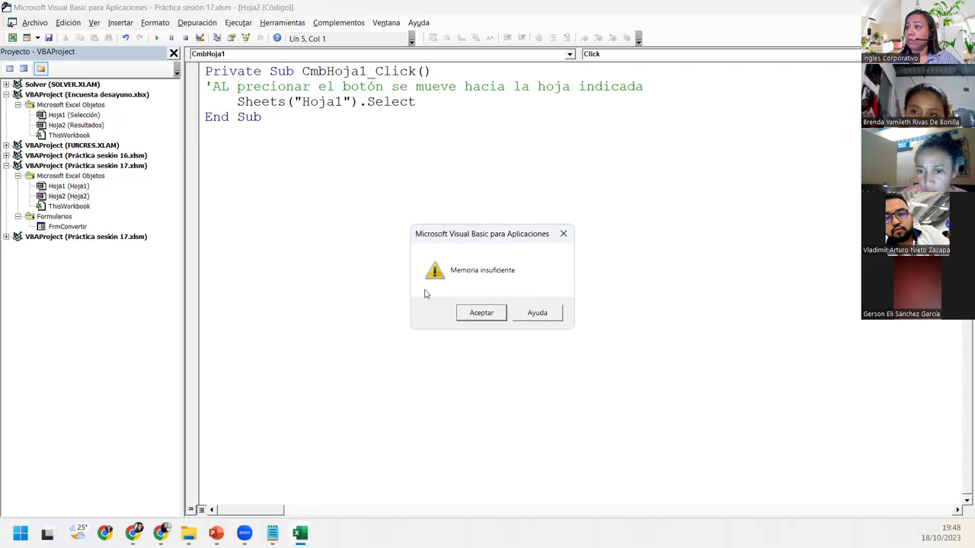
- Close the Memoria insuficiente alert, select then deselect the code lines, and switch to Práctica sesión 17
{"action": "left_click", "coordinate": [482, 314]}
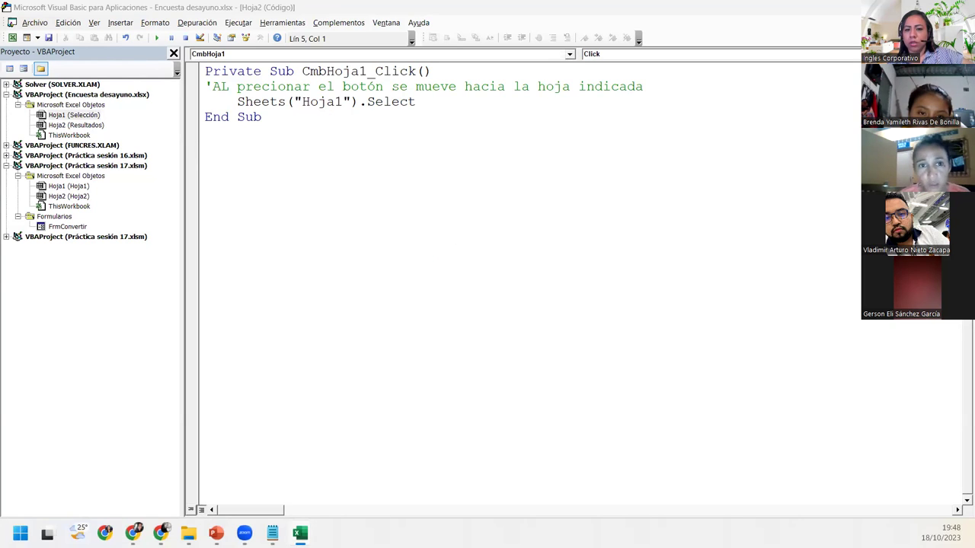
{"action": "left_click_drag", "start_coordinate": [417, 102], "coordinate": [205, 87]}
{"action": "left_click", "coordinate": [267, 125]}
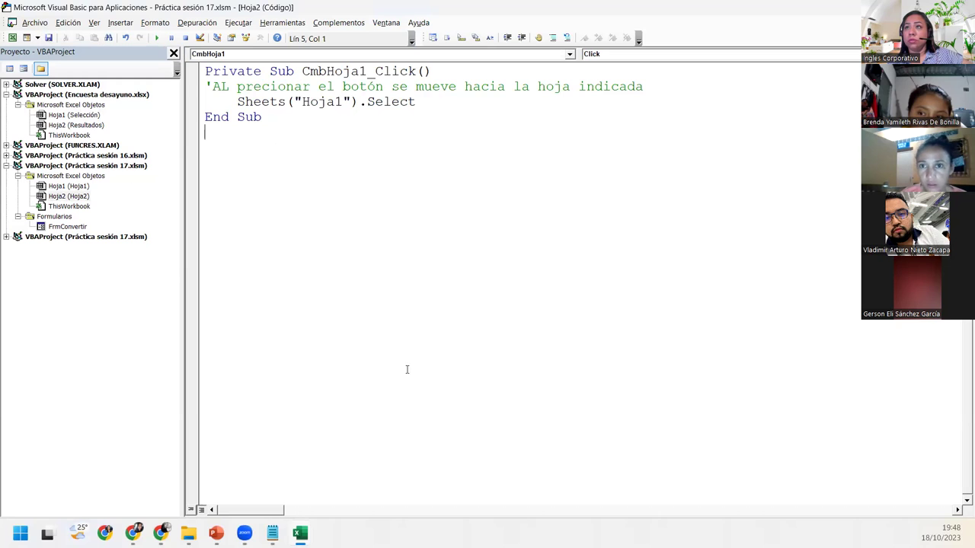
{"action": "mouse_move", "coordinate": [300, 533]}
{"action": "left_click", "coordinate": [163, 464]}
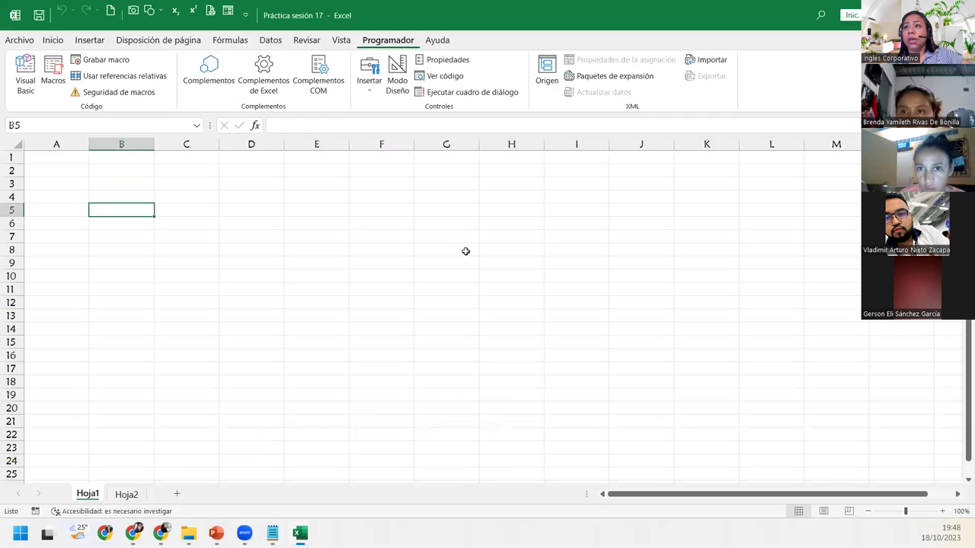
- Go to Hoja2, leave cell edit mode, and open the VBA editor with Alt+F11
{"action": "left_click", "coordinate": [126, 494]}
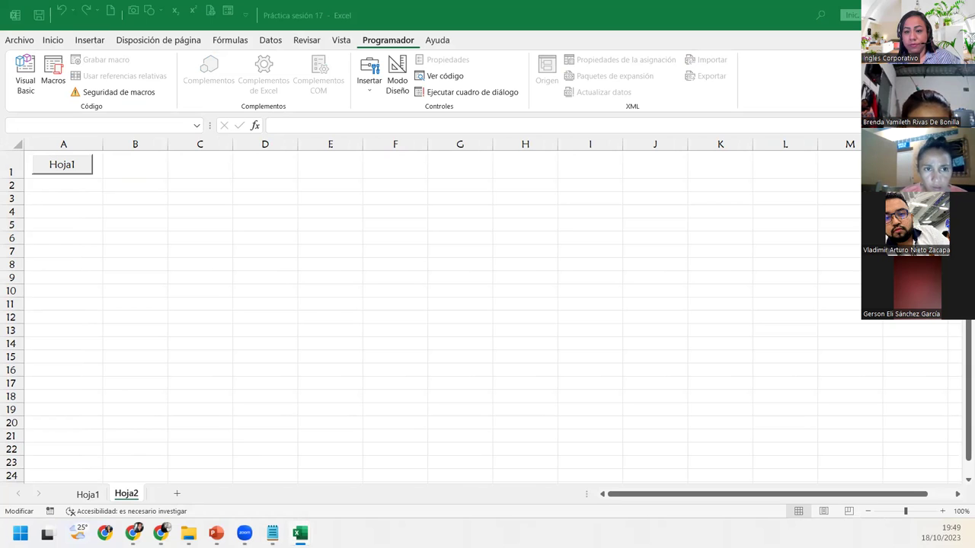
{"action": "key", "text": "Escape"}
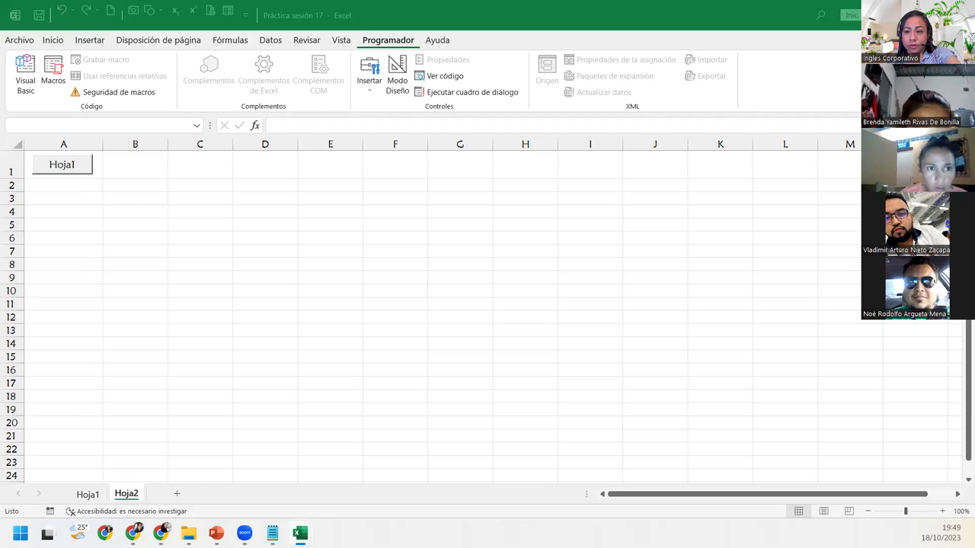
{"action": "key", "text": "F2"}
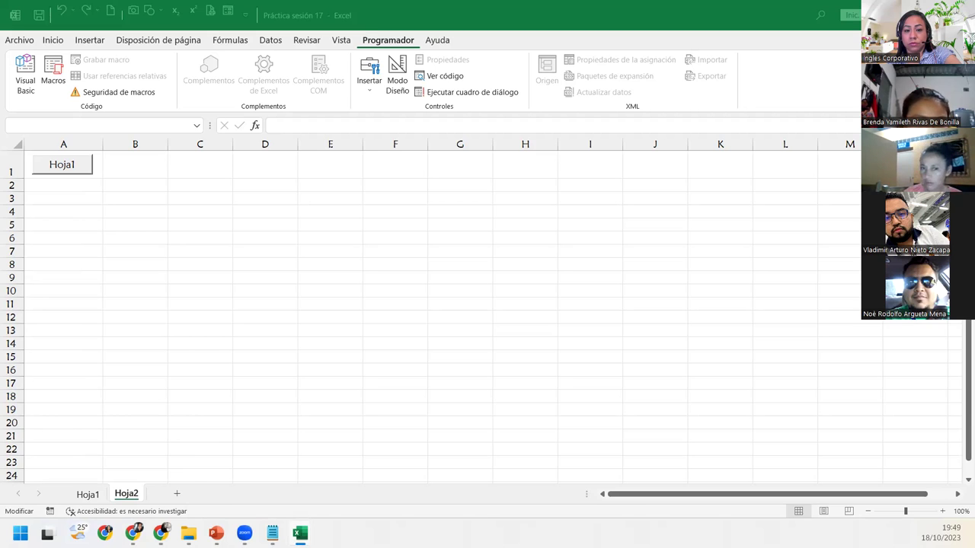
{"action": "key", "text": "Escape"}
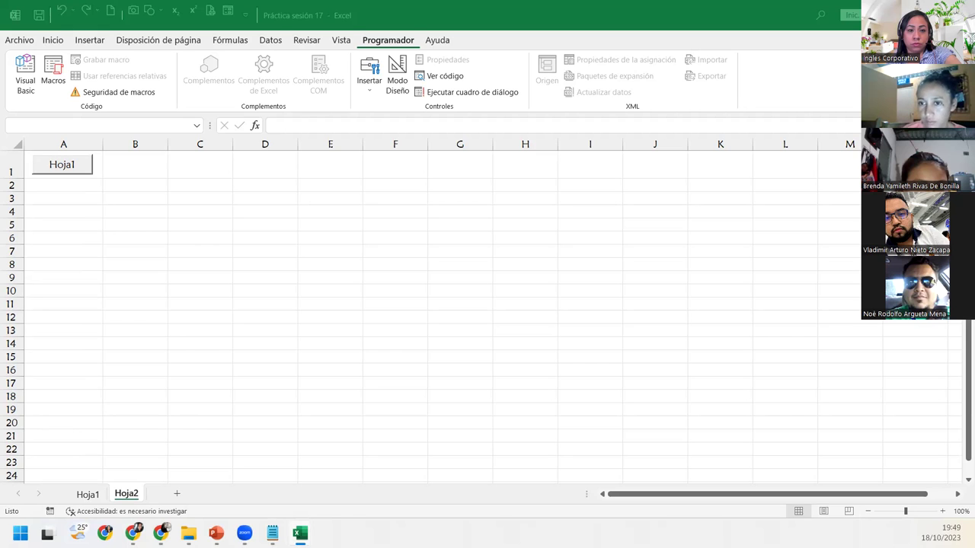
{"action": "key", "text": "alt+F11"}
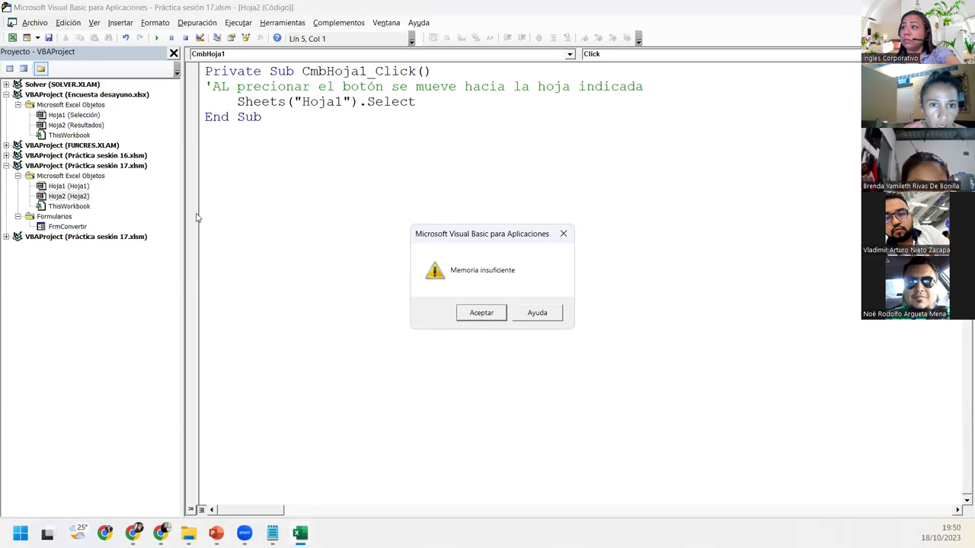
- Close the memory warning, double-click the Hoja1 button in the workbook, and dismiss the new alert
{"action": "left_click", "coordinate": [490, 313]}
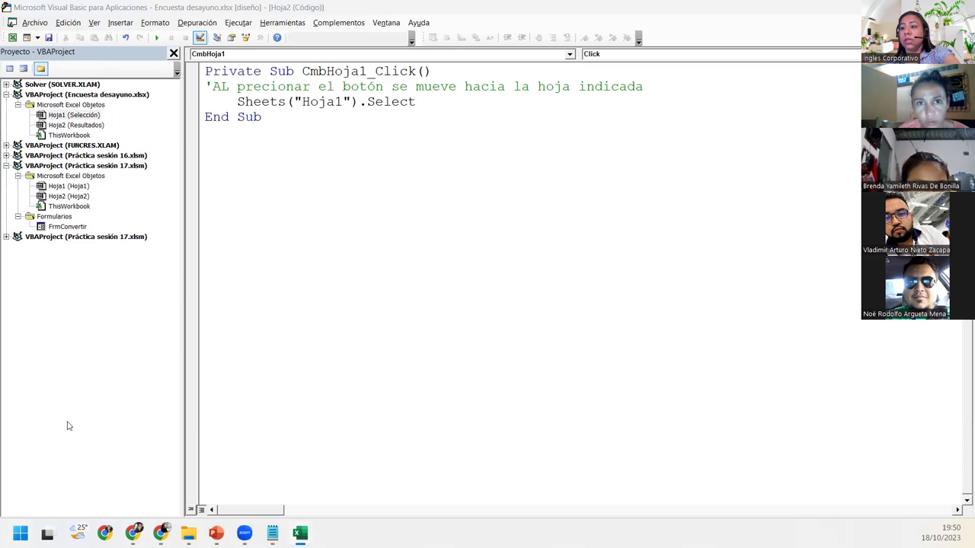
{"action": "mouse_move", "coordinate": [299, 533]}
{"action": "left_click", "coordinate": [193, 477]}
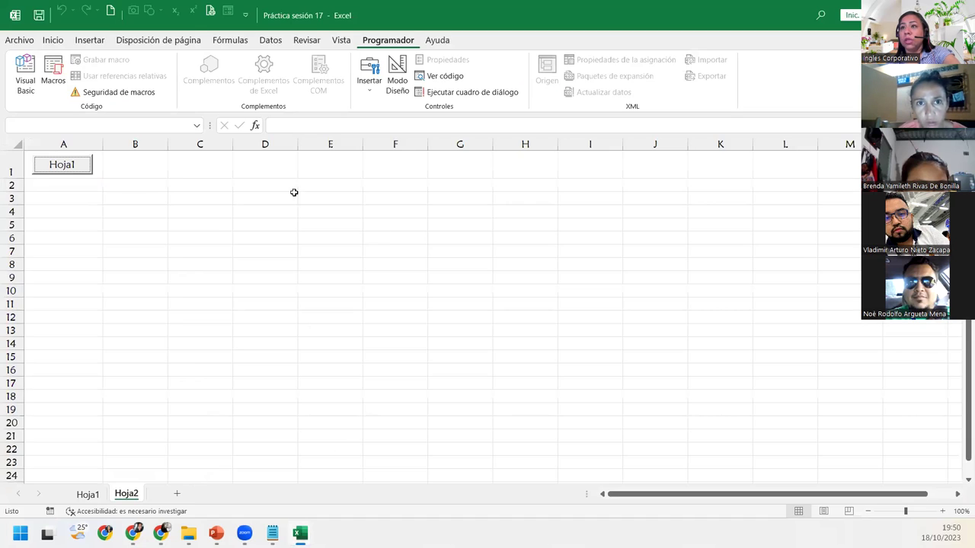
{"action": "double_click", "coordinate": [68, 172]}
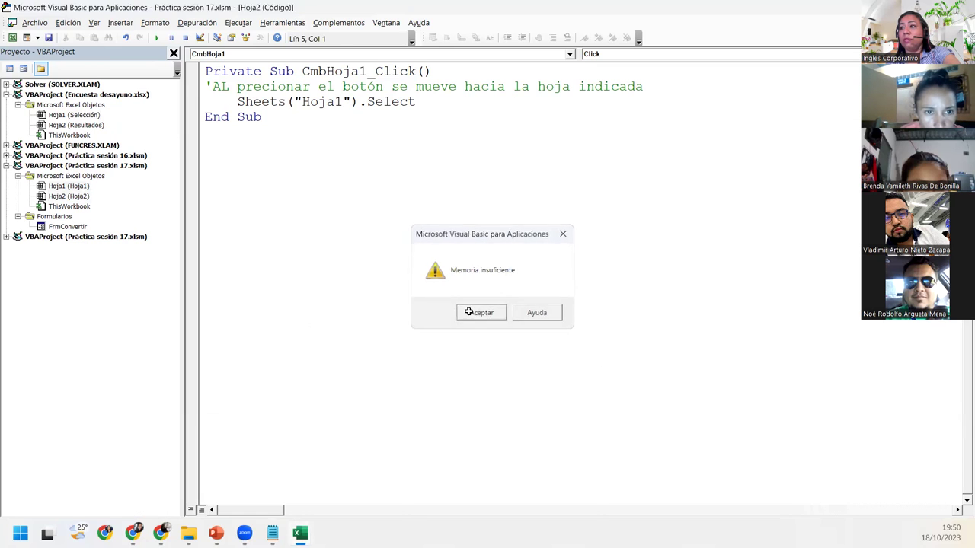
{"action": "left_click", "coordinate": [470, 314]}
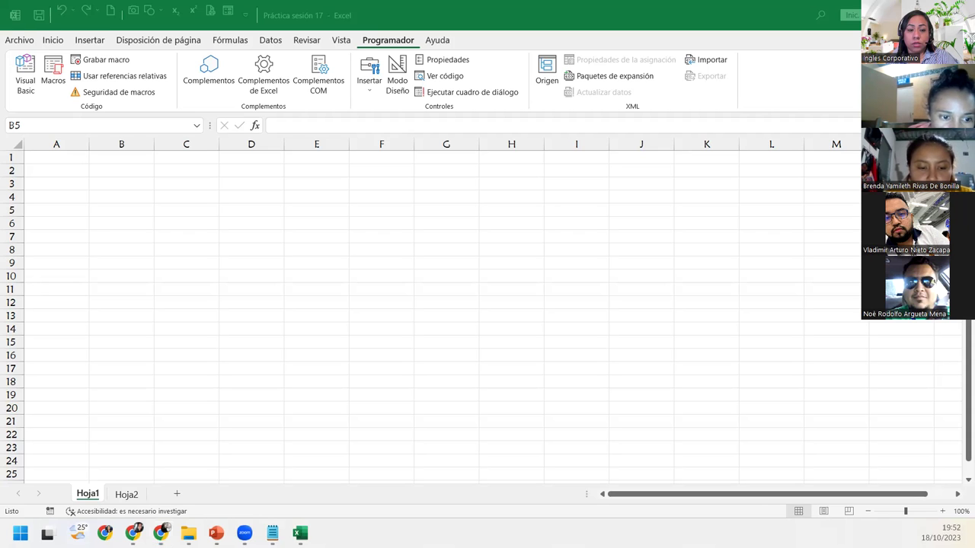
- Activate the Practica sesion 17 window and press Esc to cancel drawing a new control
{"action": "left_click", "coordinate": [121, 210]}
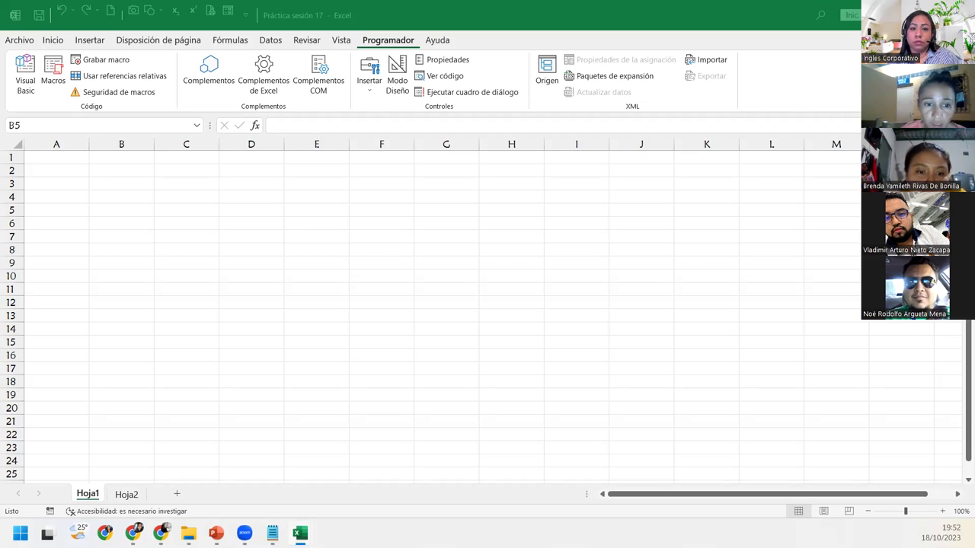
{"action": "key", "text": "Escape"}
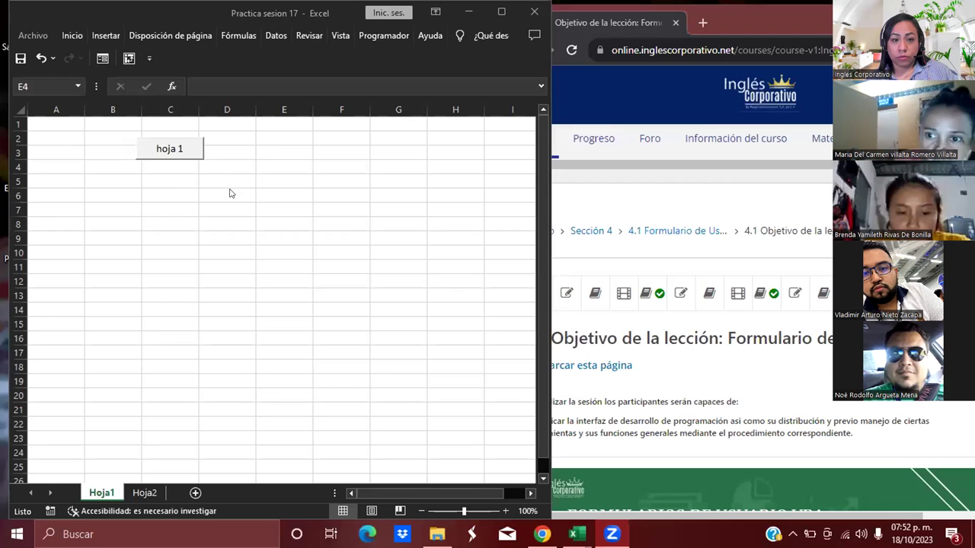
{"action": "left_click", "coordinate": [187, 151]}
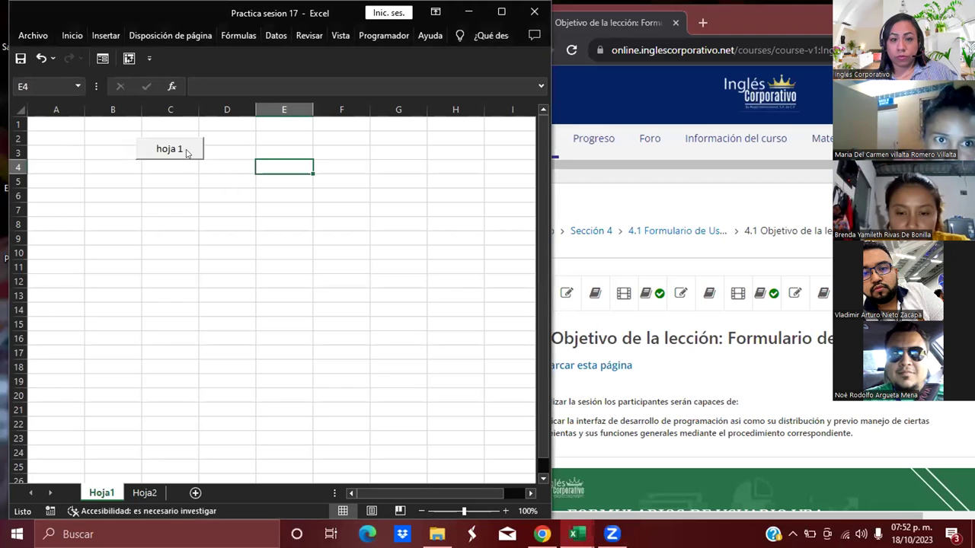
{"action": "left_click", "coordinate": [175, 149]}
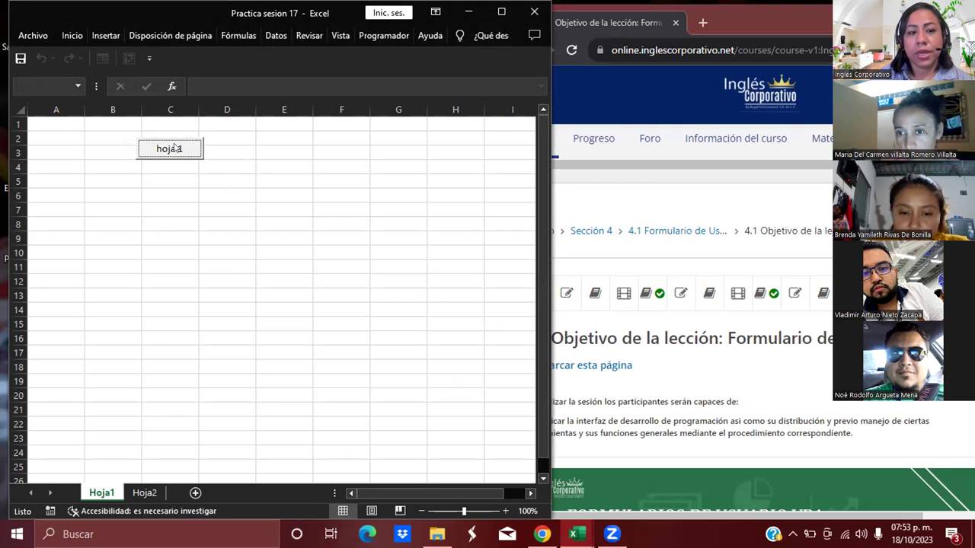
{"action": "left_click", "coordinate": [152, 485]}
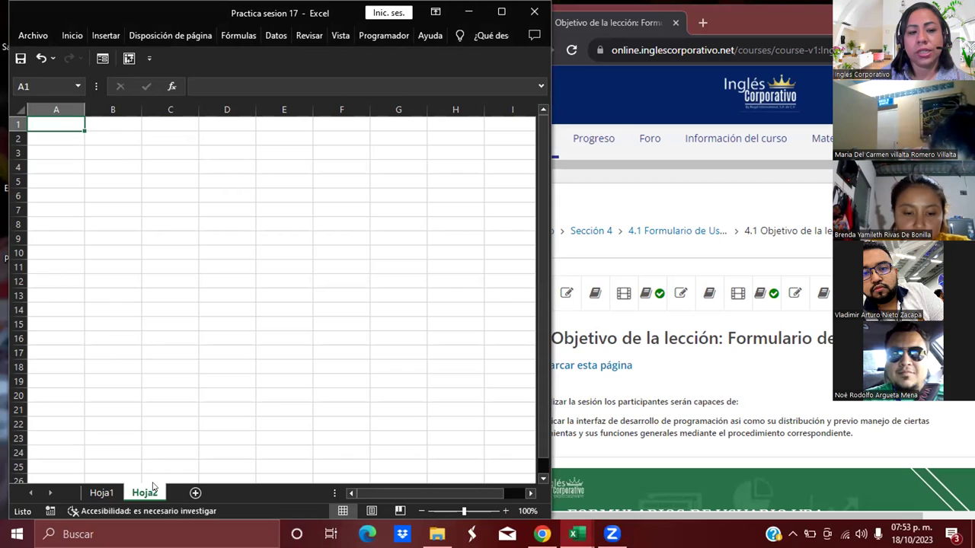
{"action": "left_click", "coordinate": [99, 494]}
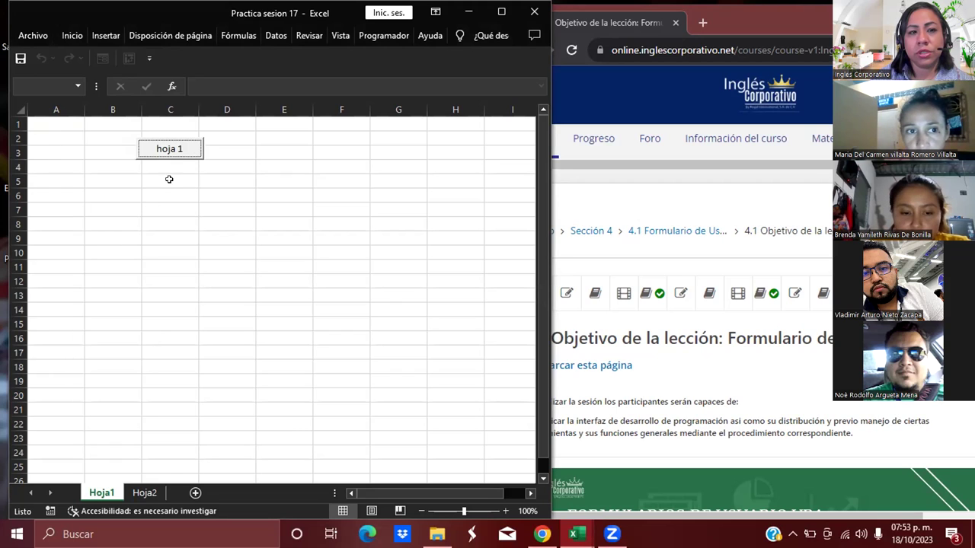
{"action": "left_click", "coordinate": [176, 147]}
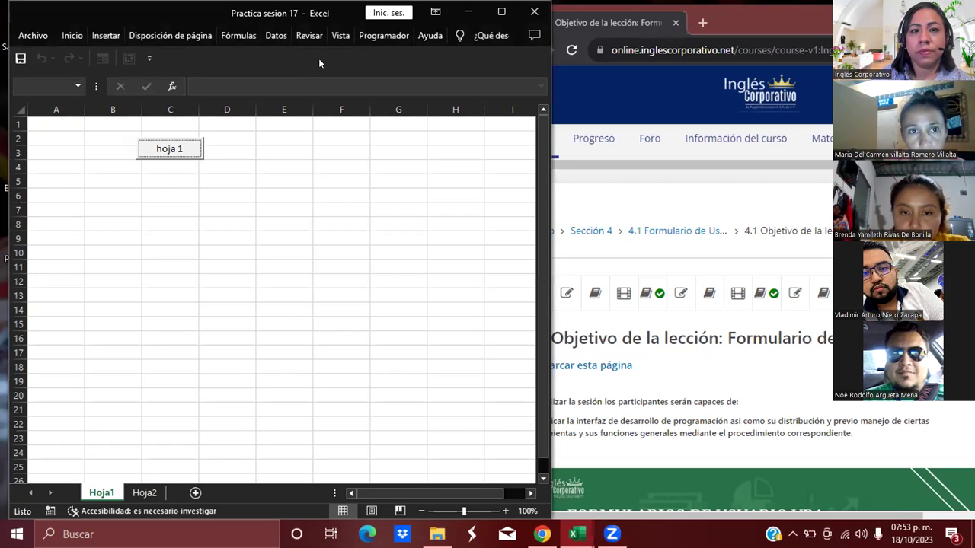
- Collapse the ribbon and widen the browser beside the Practica sesion 17 workbook
{"action": "key", "text": "alt+r"}
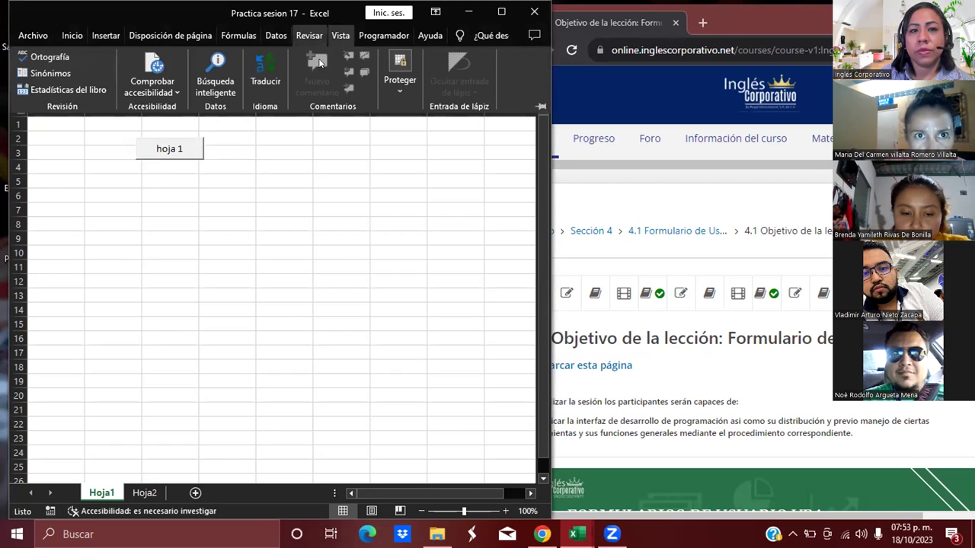
{"action": "key", "text": "Escape"}
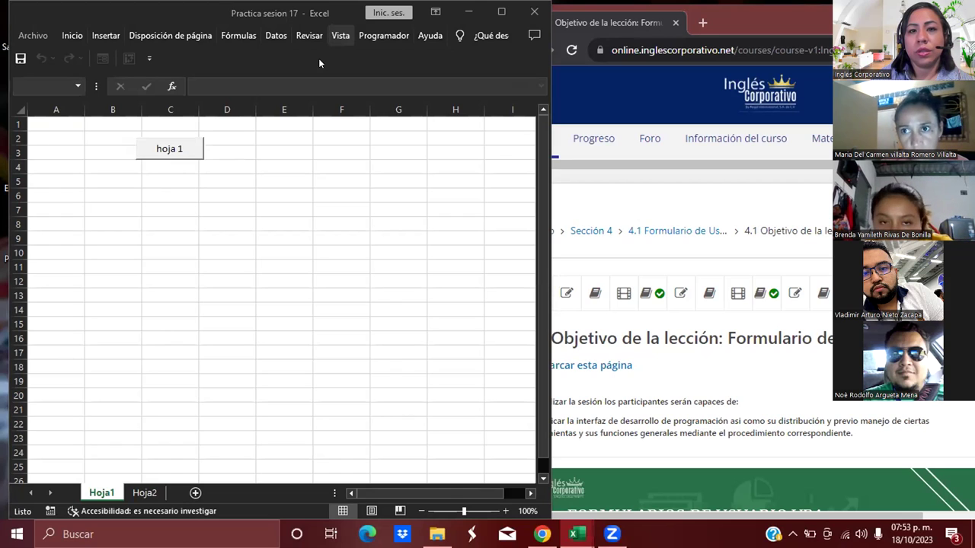
{"action": "left_click_drag", "start_coordinate": [552, 267], "coordinate": [510, 266]}
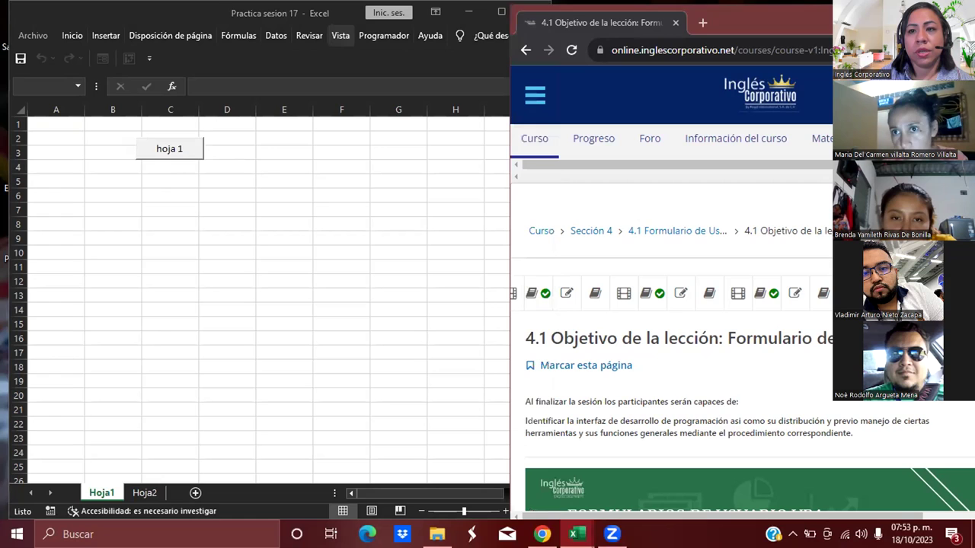
{"action": "key", "text": "ctrl+shift+a"}
{"action": "left_click", "coordinate": [393, 145]}
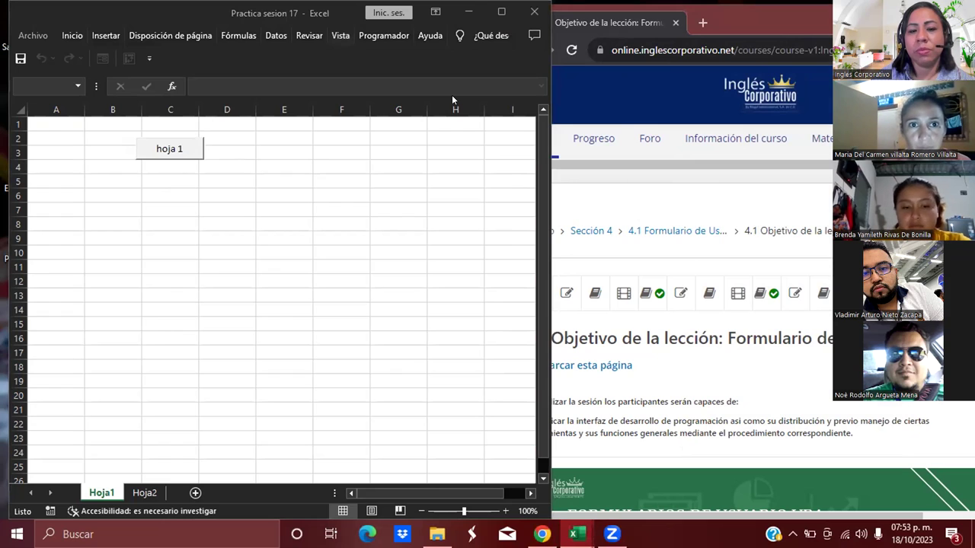
- Turn on Modo Diseño and open the hoja 1 button's code through Ver código
{"action": "left_click", "coordinate": [383, 35]}
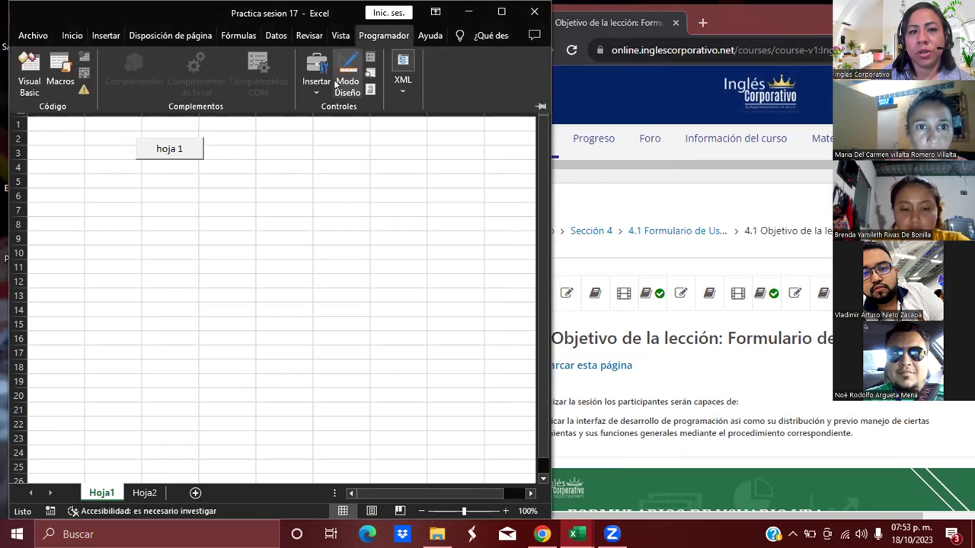
{"action": "left_click", "coordinate": [348, 84]}
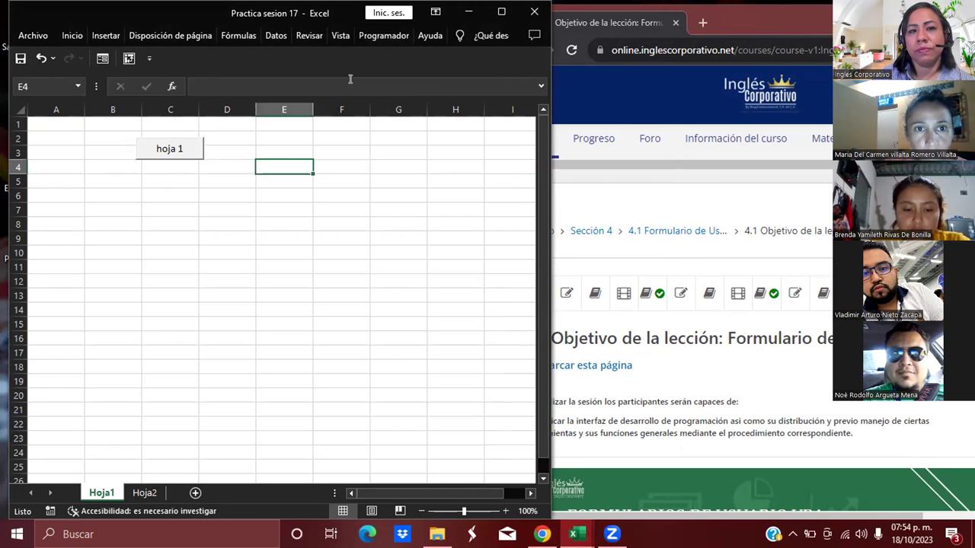
{"action": "left_click", "coordinate": [173, 148]}
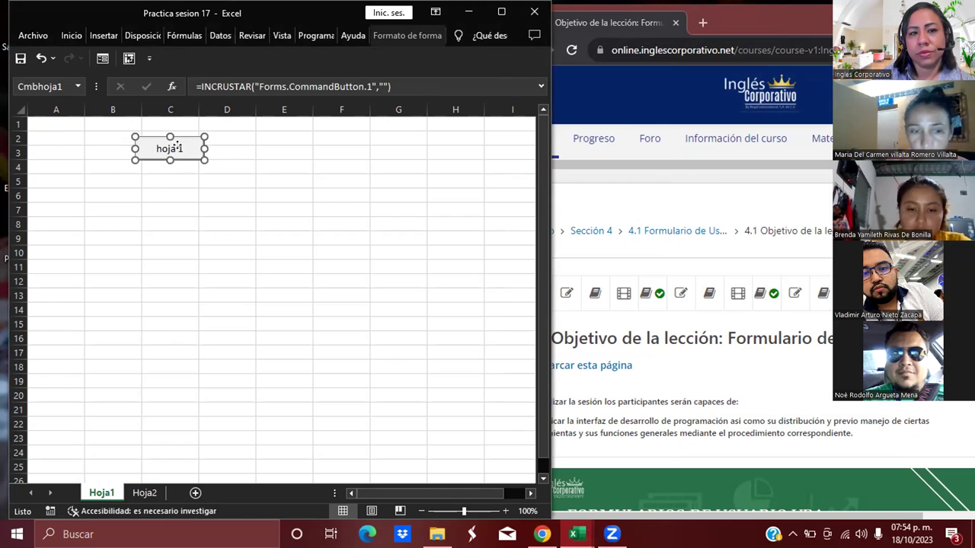
{"action": "right_click", "coordinate": [178, 148]}
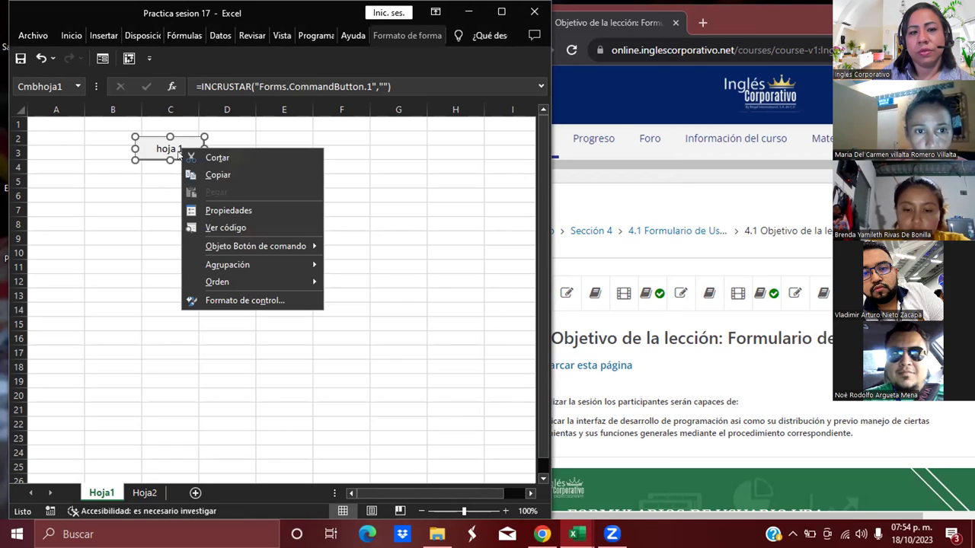
{"action": "left_click", "coordinate": [223, 227]}
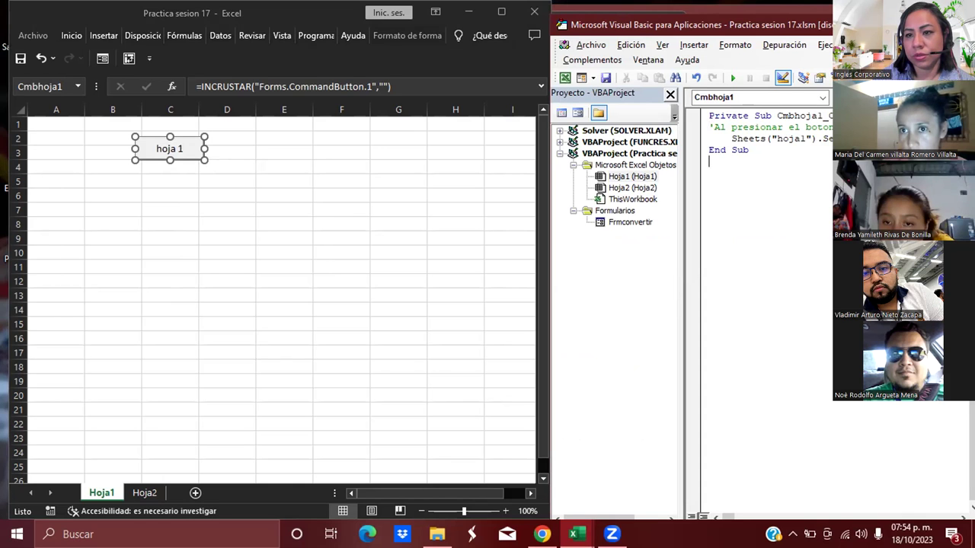
- Change Sheets("hoja1") to Sheets("hoja2") in Cmbhoja1_Click, run it, and return to the workbook
{"action": "key", "text": "super+Up"}
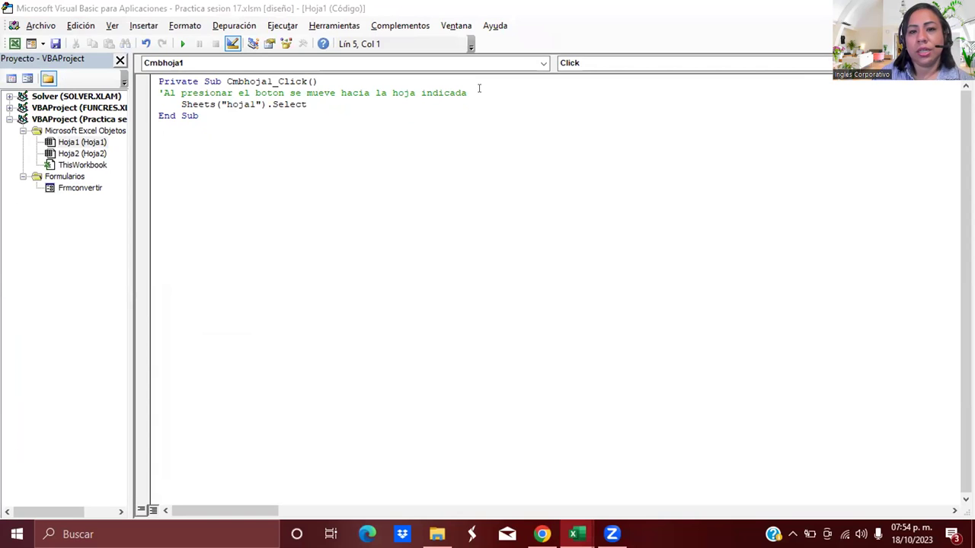
{"action": "left_click", "coordinate": [252, 103]}
{"action": "key", "text": "BackSpace"}
{"action": "type", "text": "2"}
{"action": "left_click", "coordinate": [308, 104]}
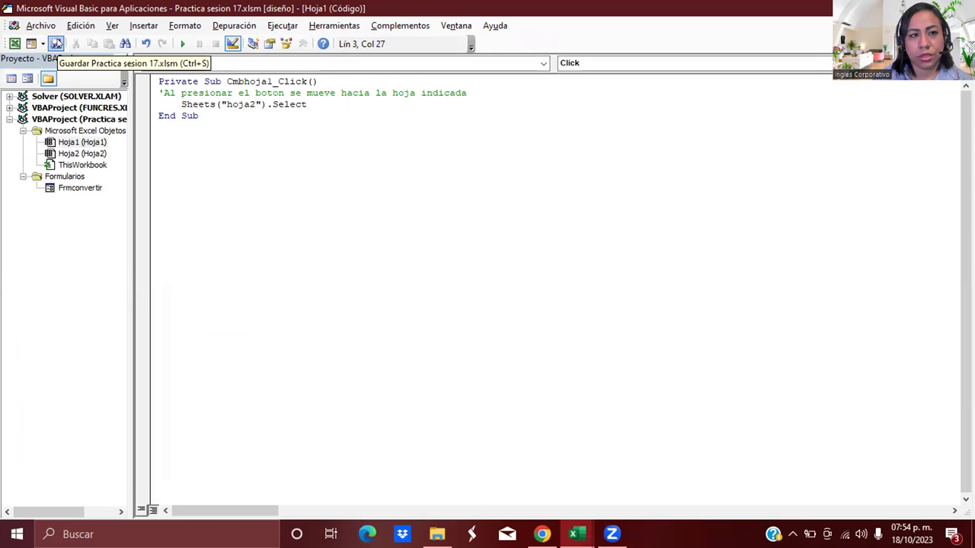
{"action": "left_click", "coordinate": [182, 44]}
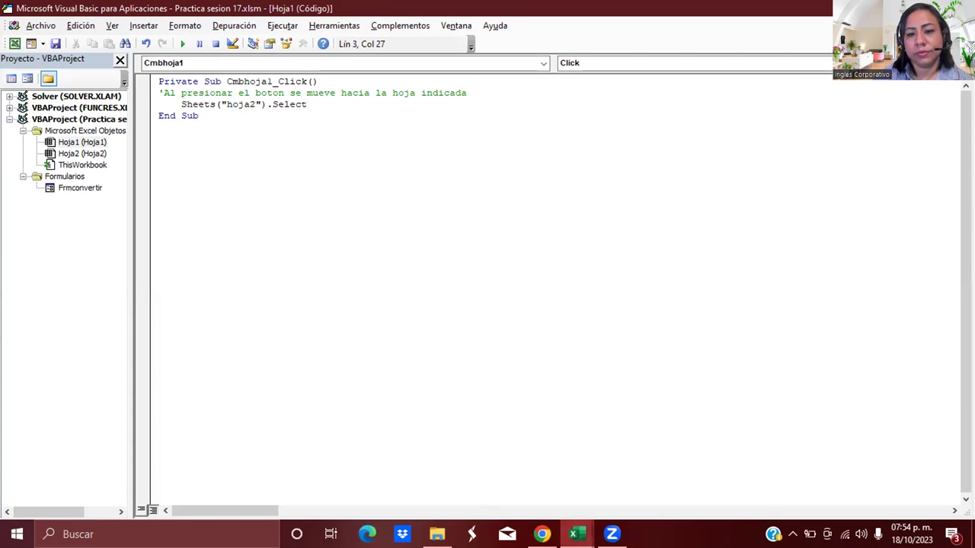
{"action": "mouse_move", "coordinate": [577, 533]}
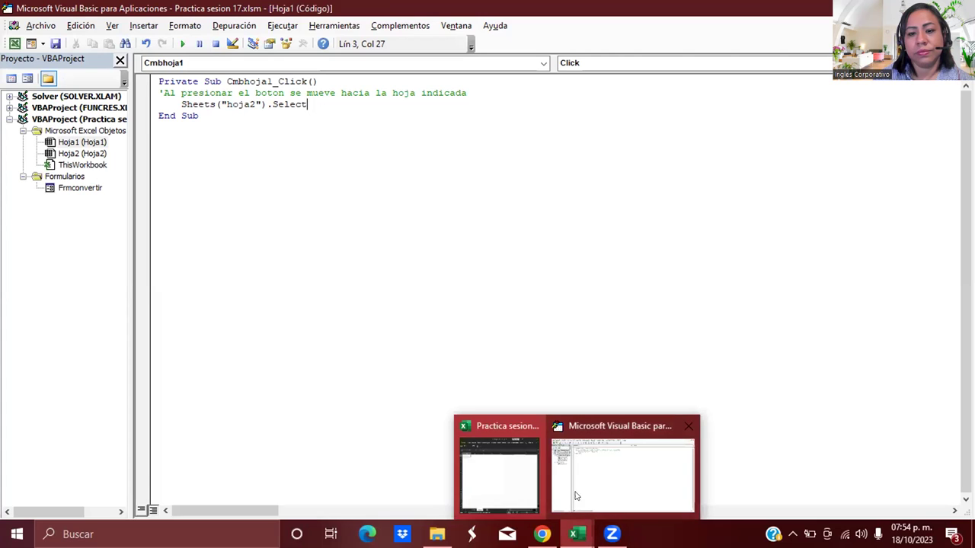
{"action": "left_click", "coordinate": [505, 466]}
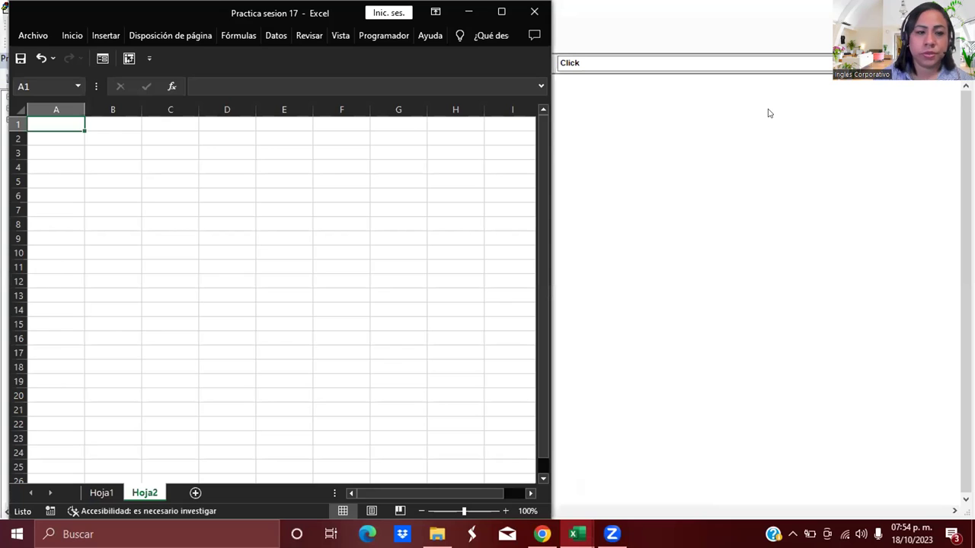
- Test that the hoja 1 button jumps to Hoja2, go back to Hoja1, and re-enable Modo Diseño
{"action": "left_click", "coordinate": [116, 494]}
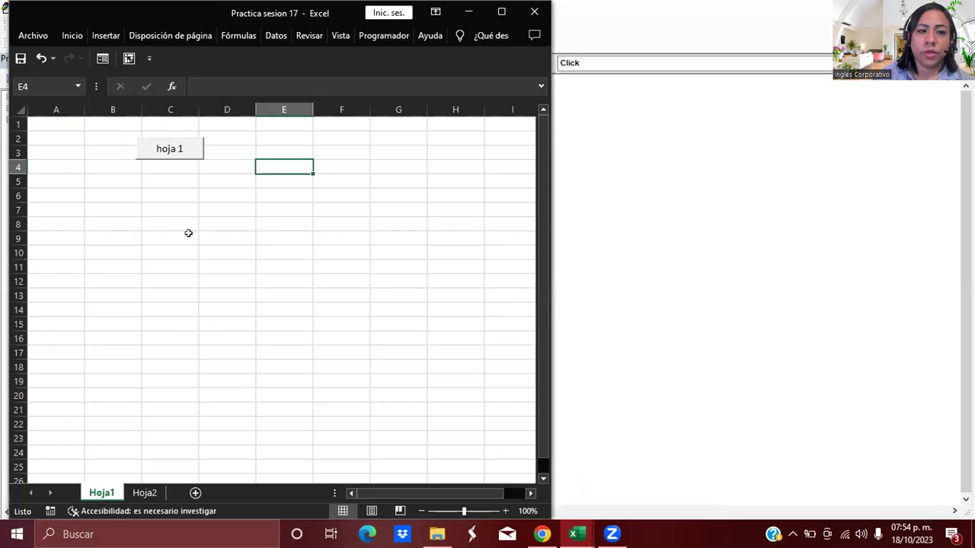
{"action": "left_click", "coordinate": [179, 149]}
{"action": "right_click", "coordinate": [179, 149]}
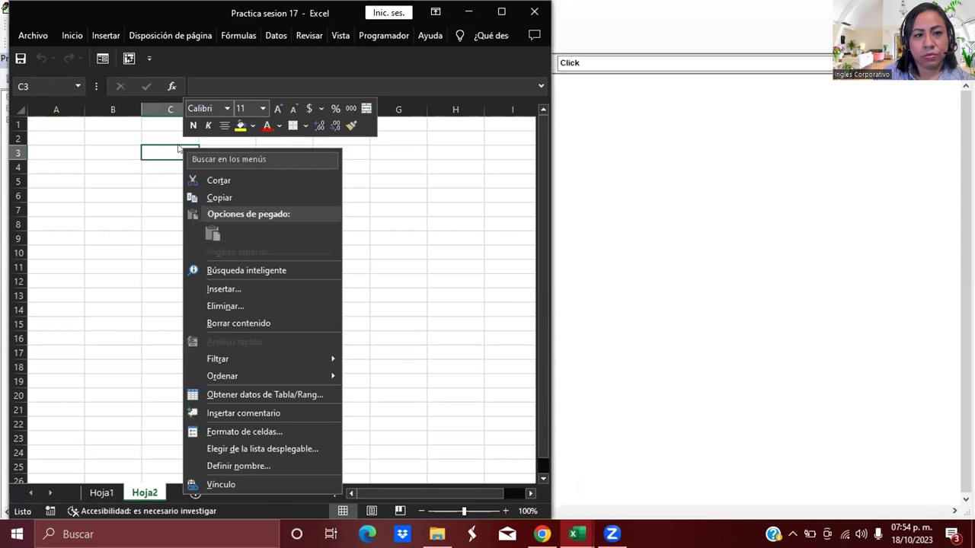
{"action": "left_click", "coordinate": [146, 181]}
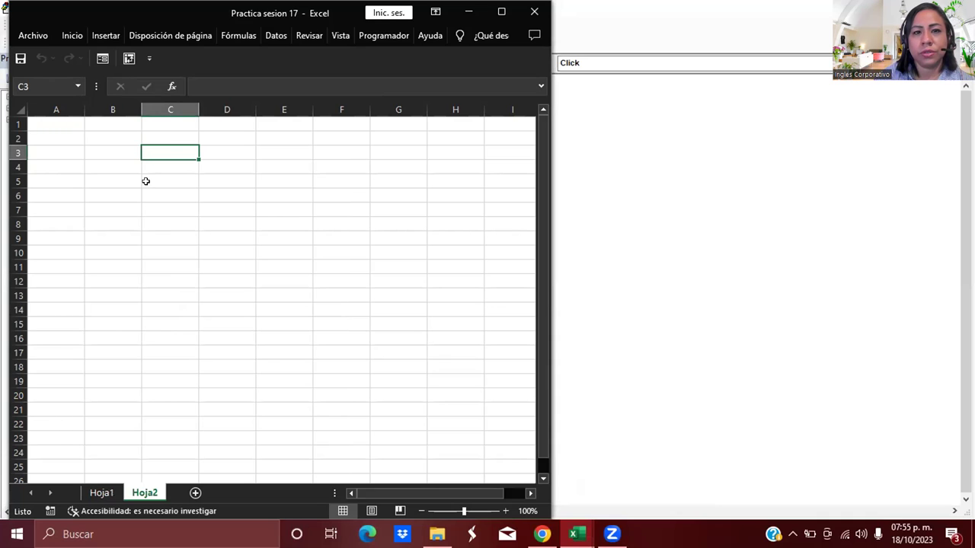
{"action": "left_click", "coordinate": [104, 487]}
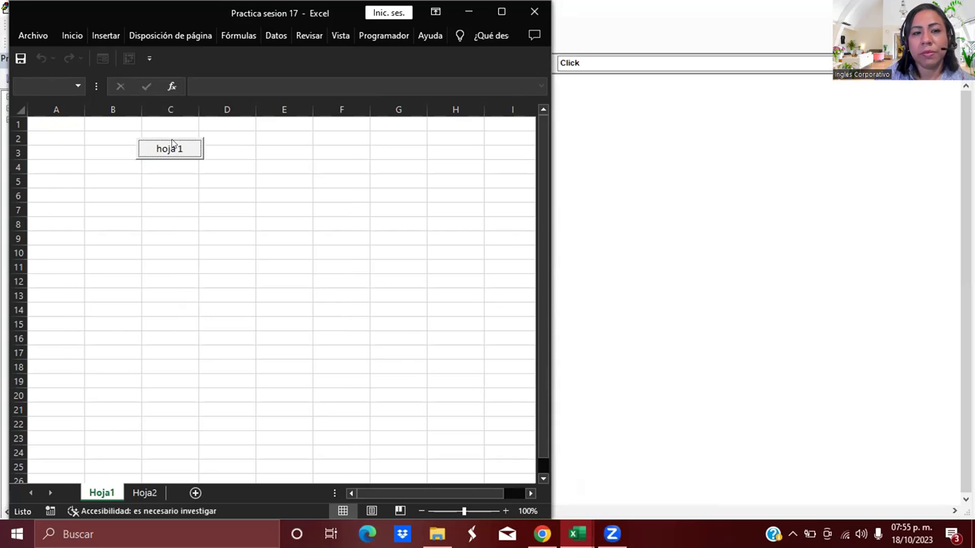
{"action": "left_click", "coordinate": [387, 34]}
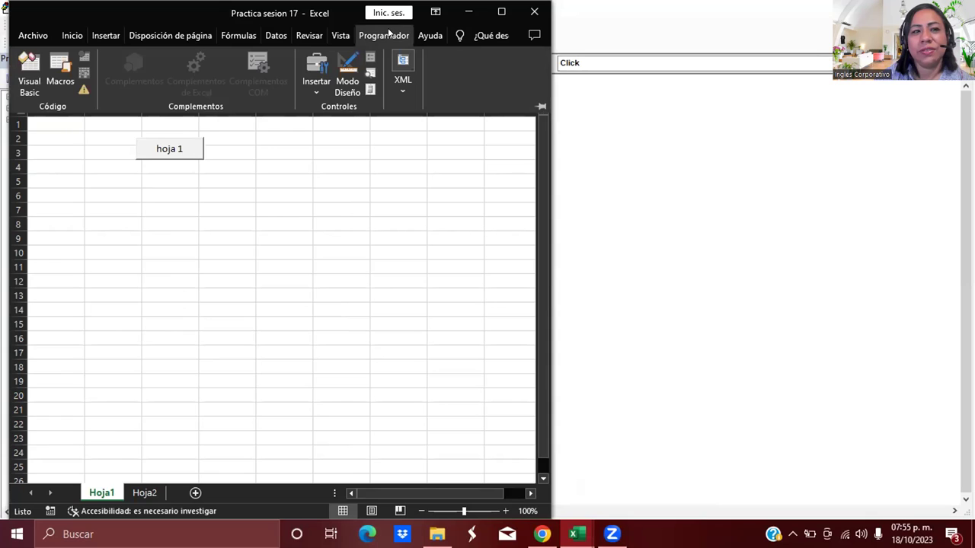
{"action": "left_click", "coordinate": [348, 79]}
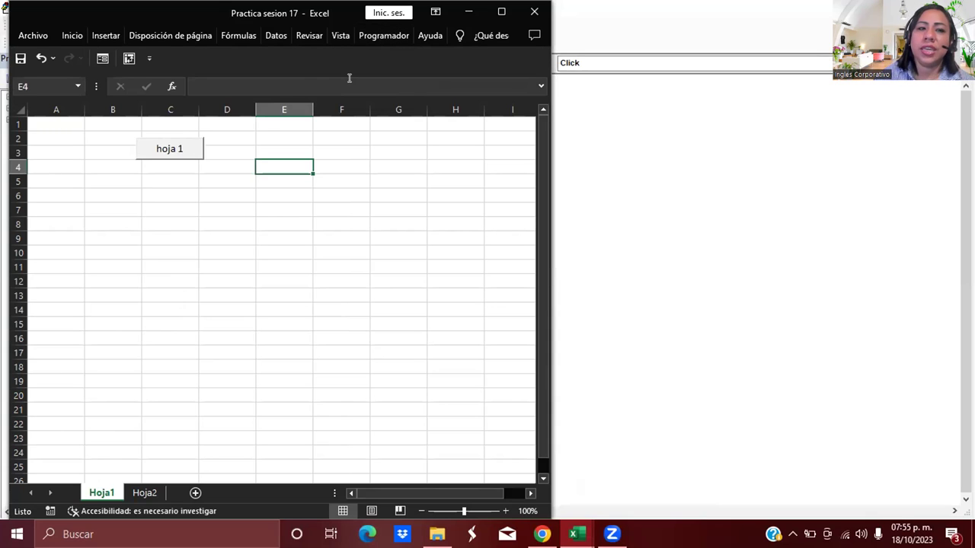
{"action": "left_click", "coordinate": [166, 148]}
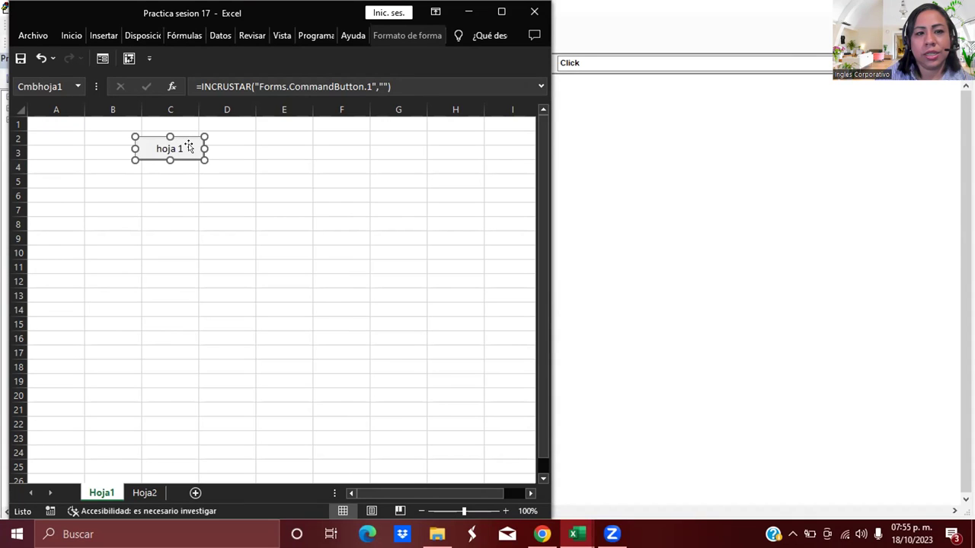
{"action": "double_click", "coordinate": [189, 147]}
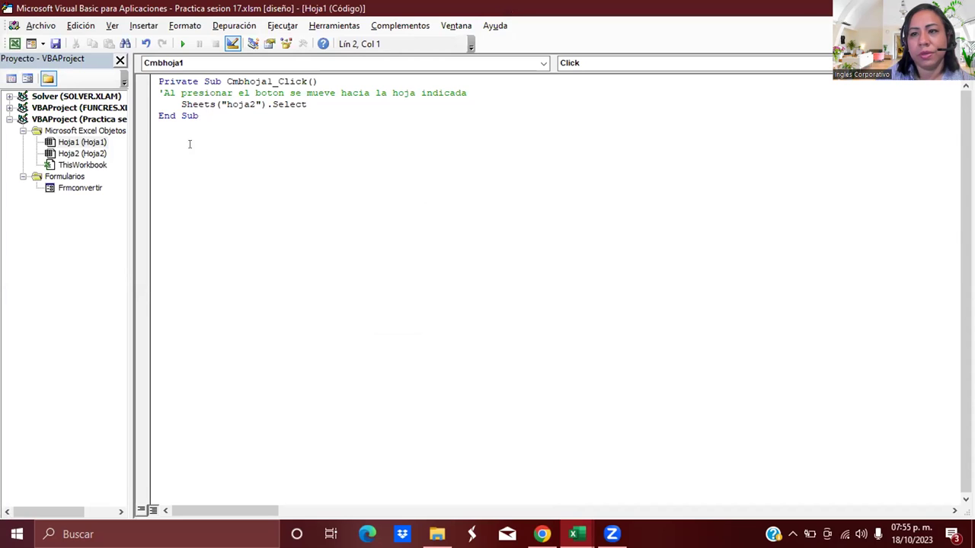
{"action": "left_click", "coordinate": [147, 44]}
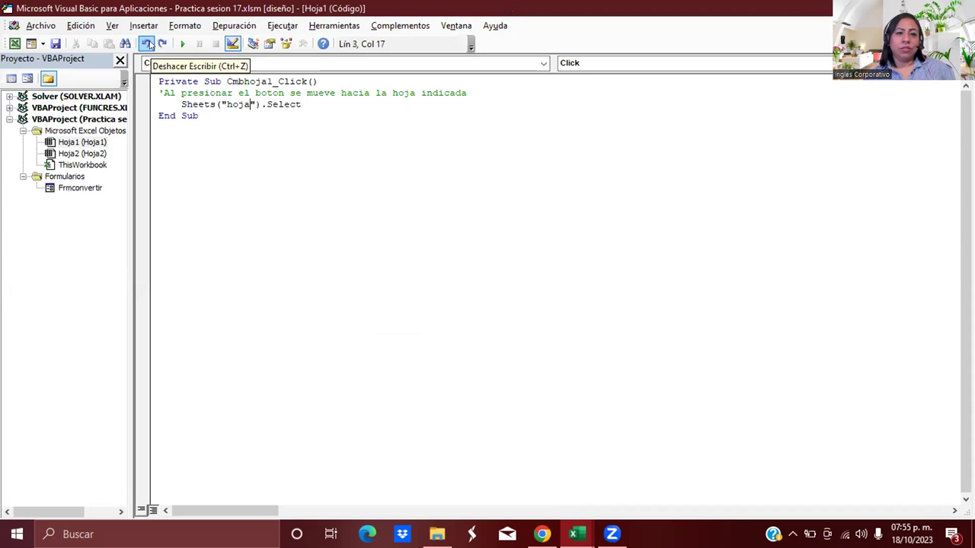
{"action": "type", "text": "2"}
{"action": "left_click", "coordinate": [272, 114]}
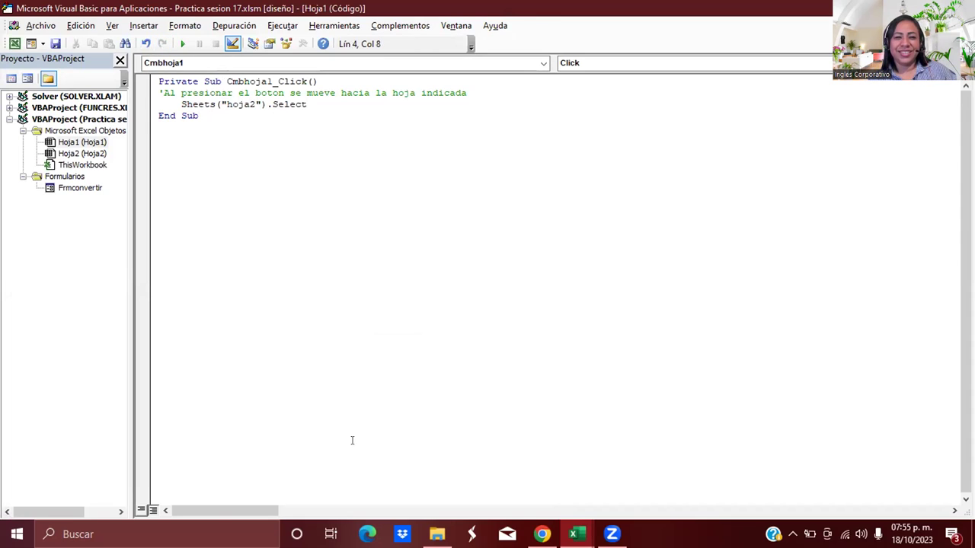
{"action": "mouse_move", "coordinate": [576, 534]}
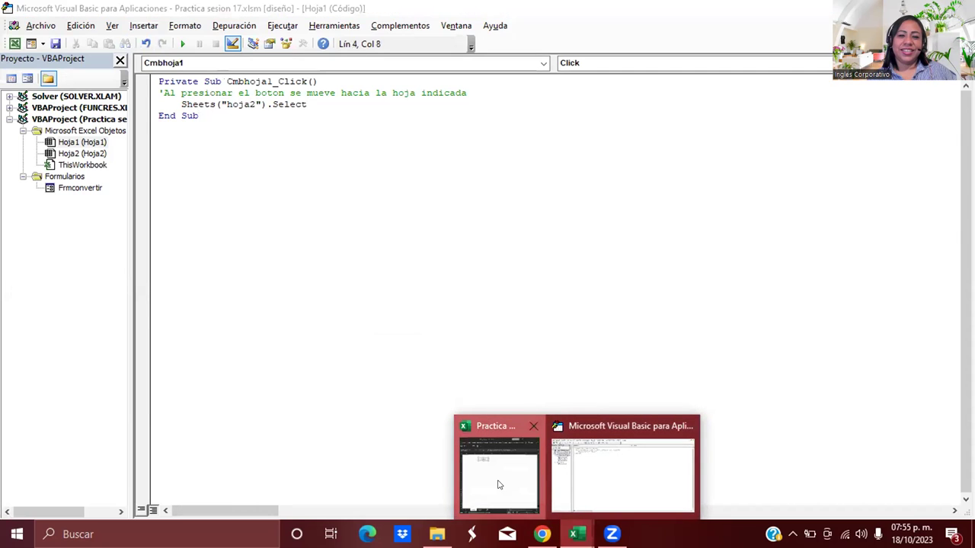
{"action": "left_click", "coordinate": [499, 484]}
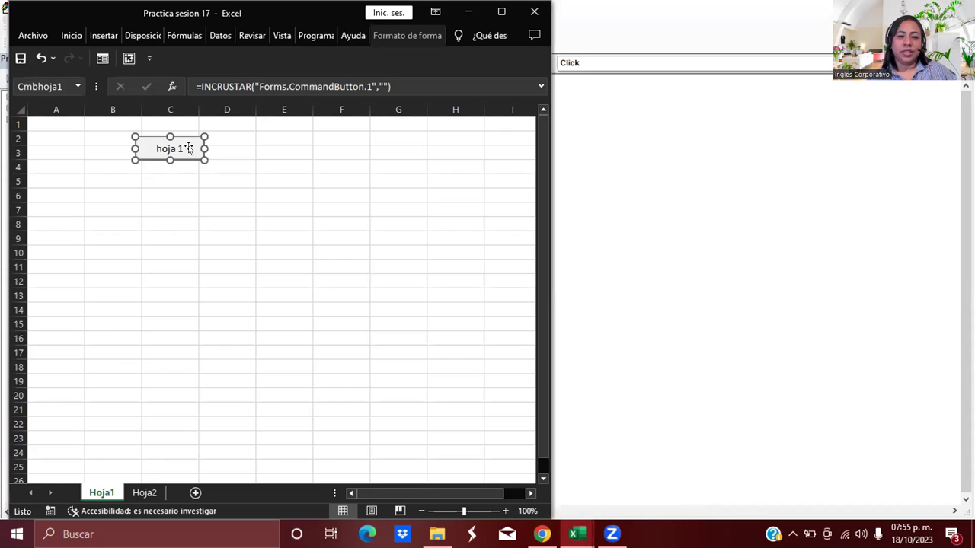
{"action": "right_click", "coordinate": [189, 150]}
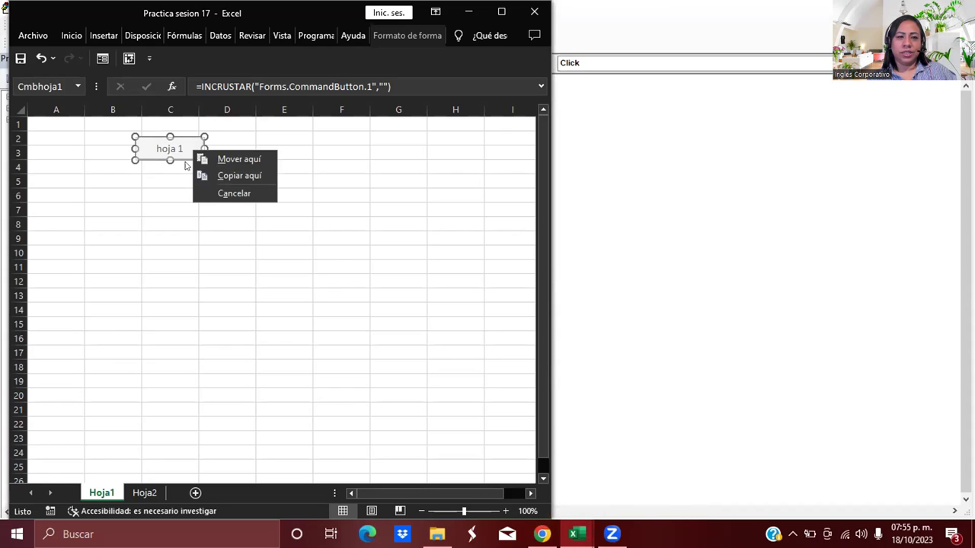
{"action": "left_click", "coordinate": [185, 166]}
{"action": "double_click", "coordinate": [183, 148]}
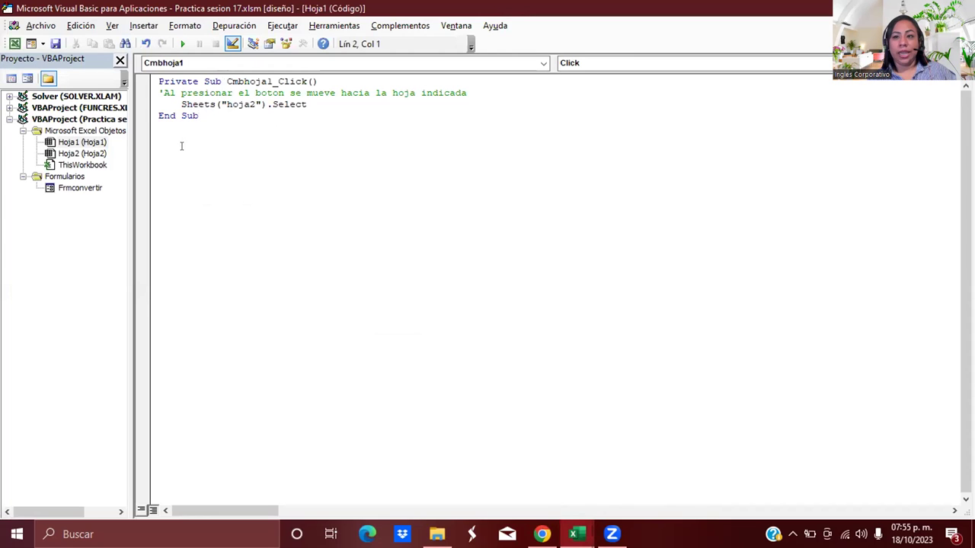
{"action": "mouse_move", "coordinate": [577, 530]}
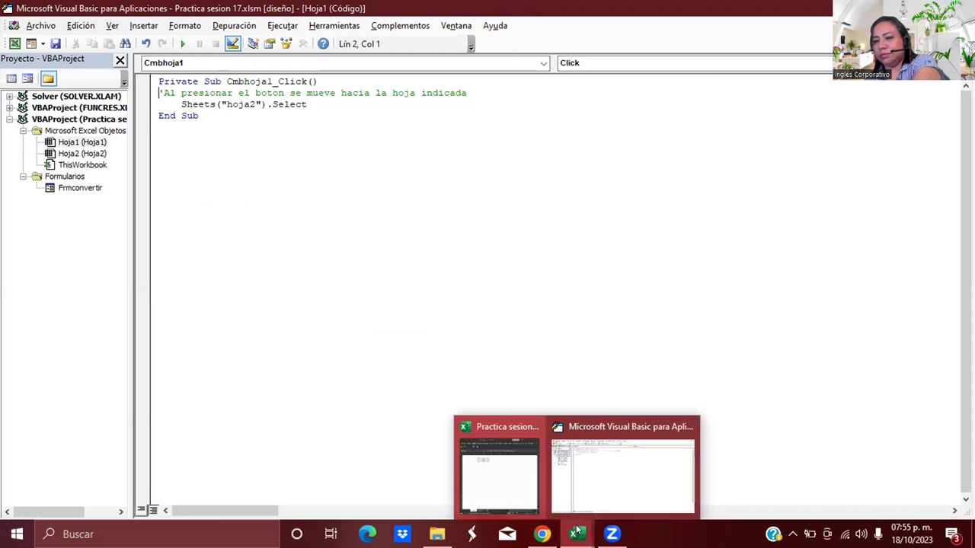
{"action": "left_click", "coordinate": [521, 485]}
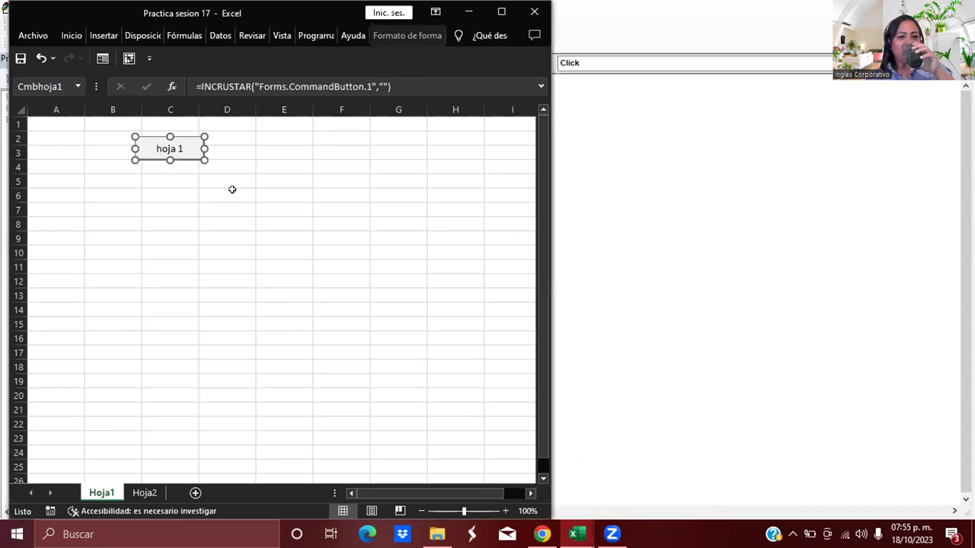
{"action": "left_click", "coordinate": [219, 167]}
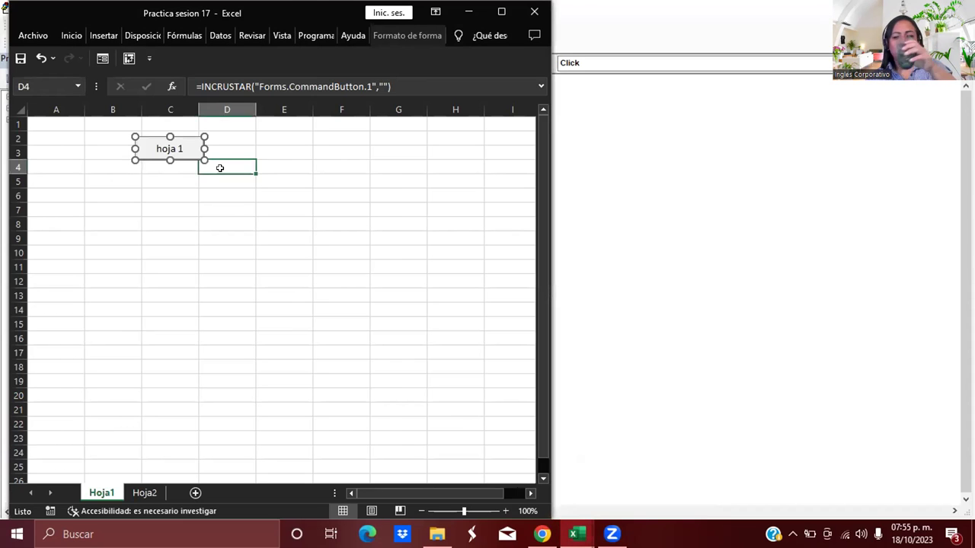
{"action": "right_click", "coordinate": [220, 174]}
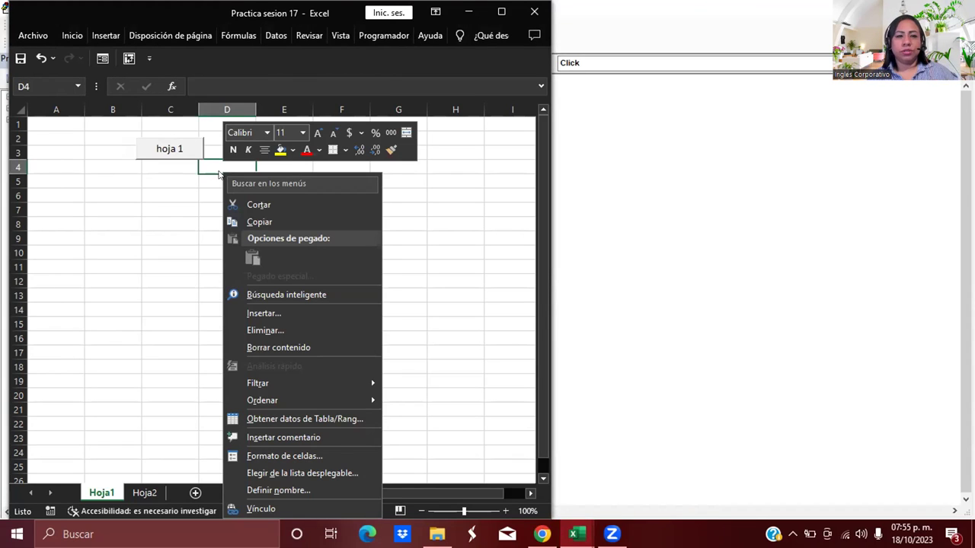
{"action": "left_click", "coordinate": [180, 150]}
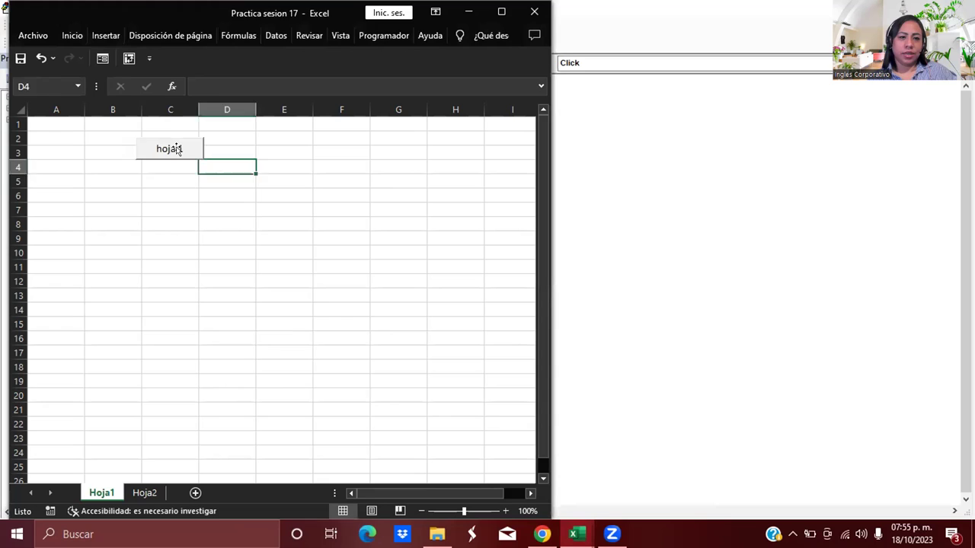
{"action": "right_click", "coordinate": [178, 152]}
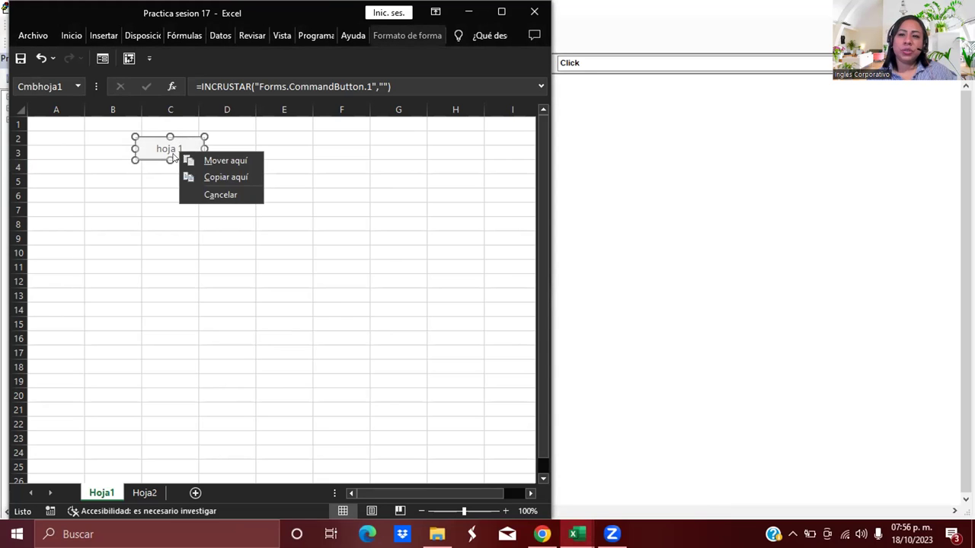
{"action": "left_click", "coordinate": [152, 179]}
{"action": "left_click", "coordinate": [166, 147]}
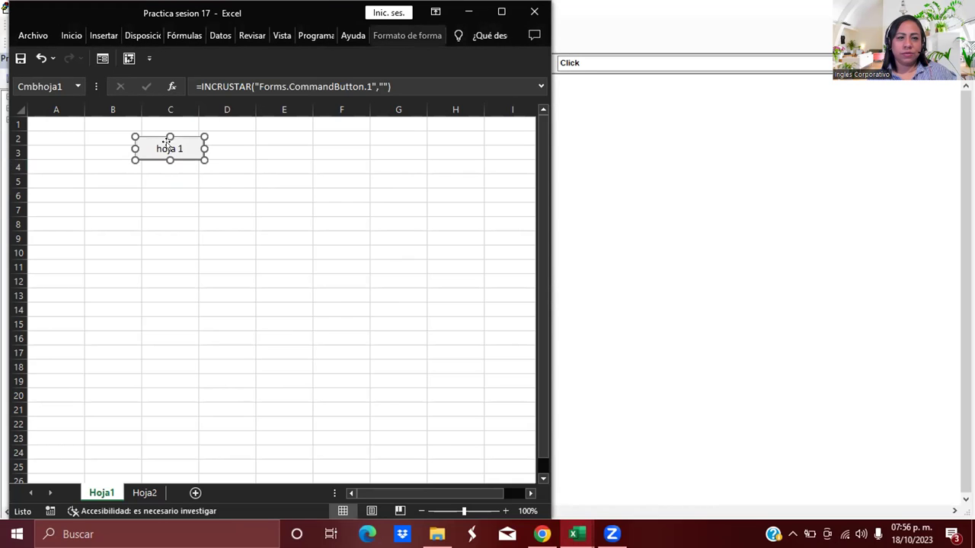
{"action": "right_click", "coordinate": [167, 144]}
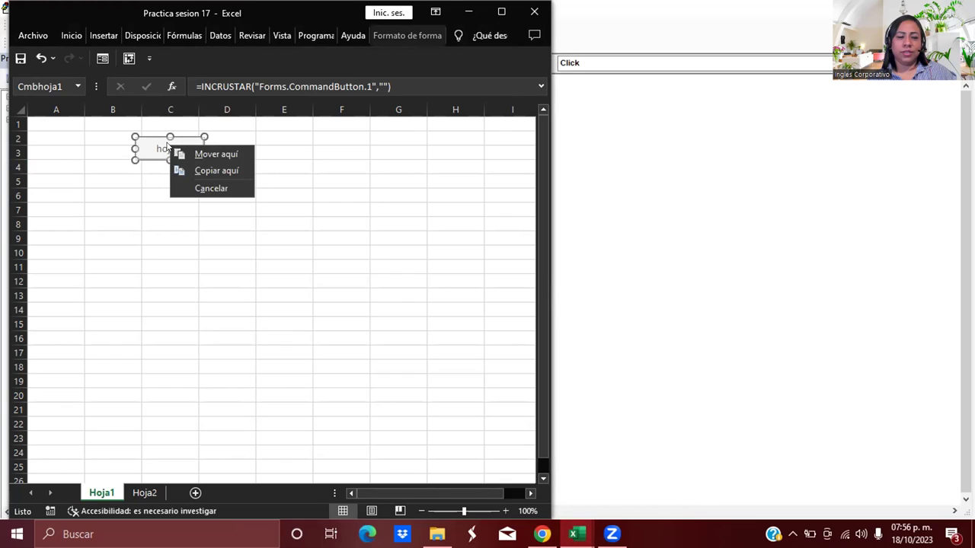
{"action": "left_click", "coordinate": [268, 149]}
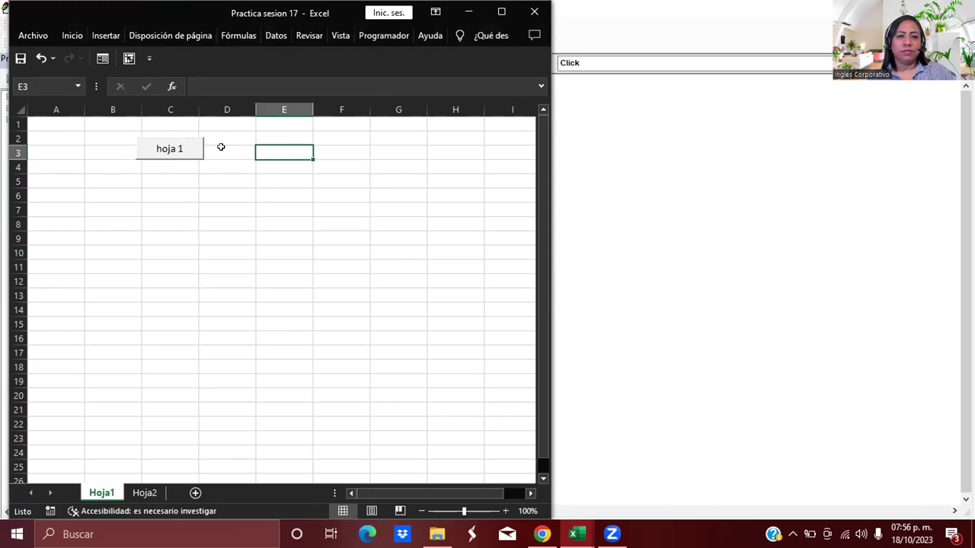
{"action": "left_click", "coordinate": [191, 146]}
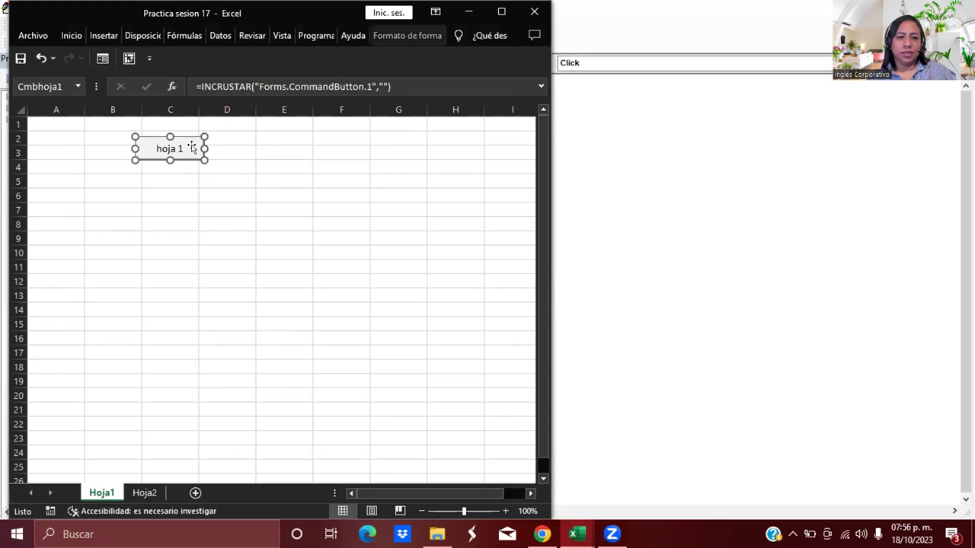
{"action": "left_click_drag", "start_coordinate": [191, 147], "coordinate": [196, 153]}
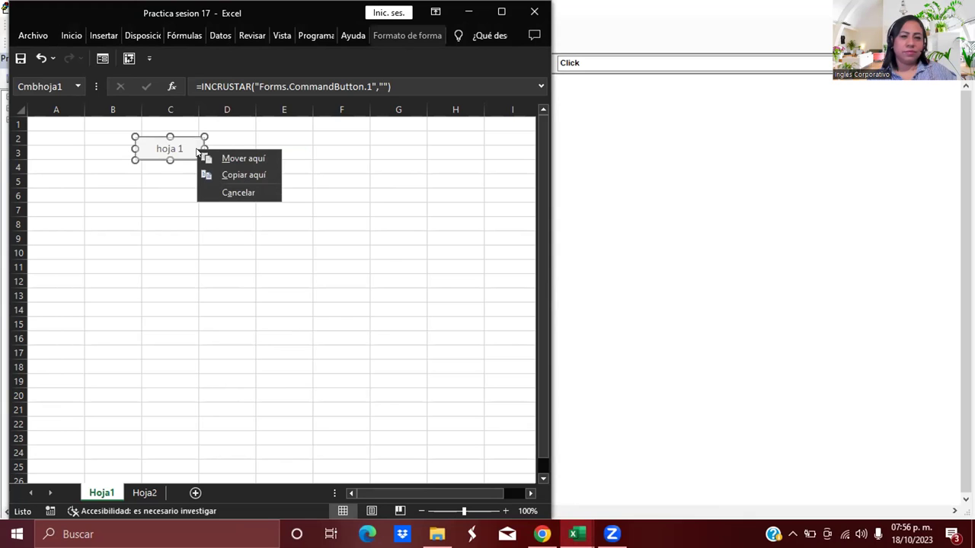
{"action": "left_click", "coordinate": [280, 134]}
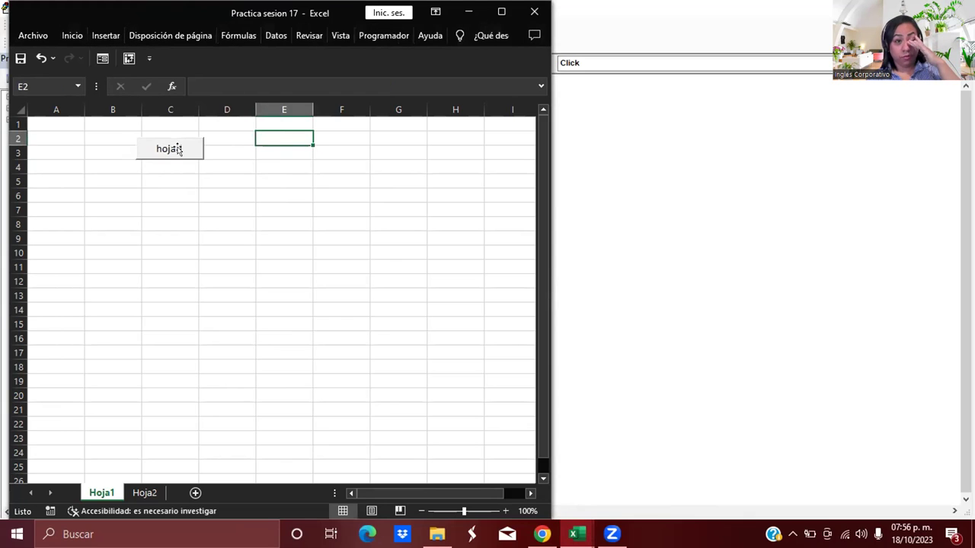
{"action": "left_click_drag", "start_coordinate": [175, 148], "coordinate": [179, 153]}
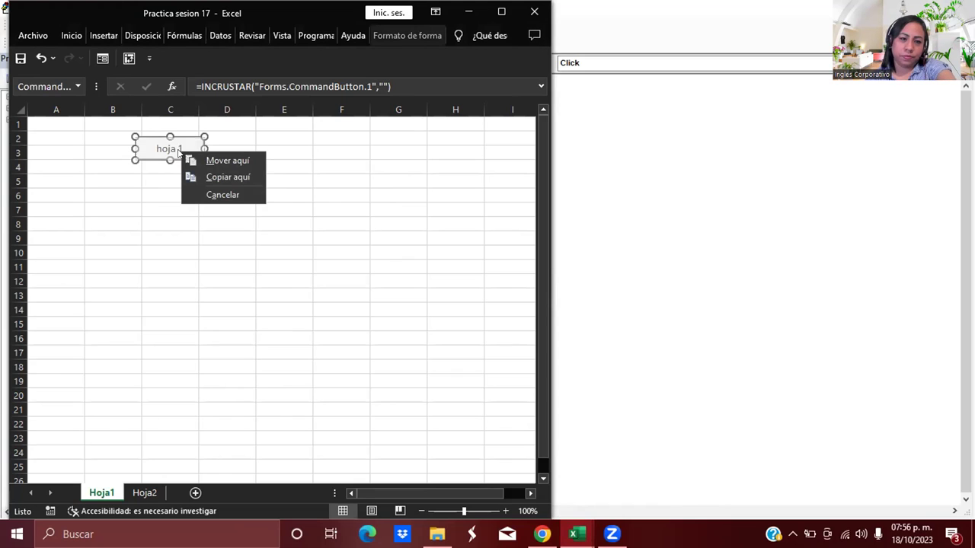
- Nudge the hoja 1 button slightly up and left at C3, then reselect it
{"action": "key", "text": "Escape"}
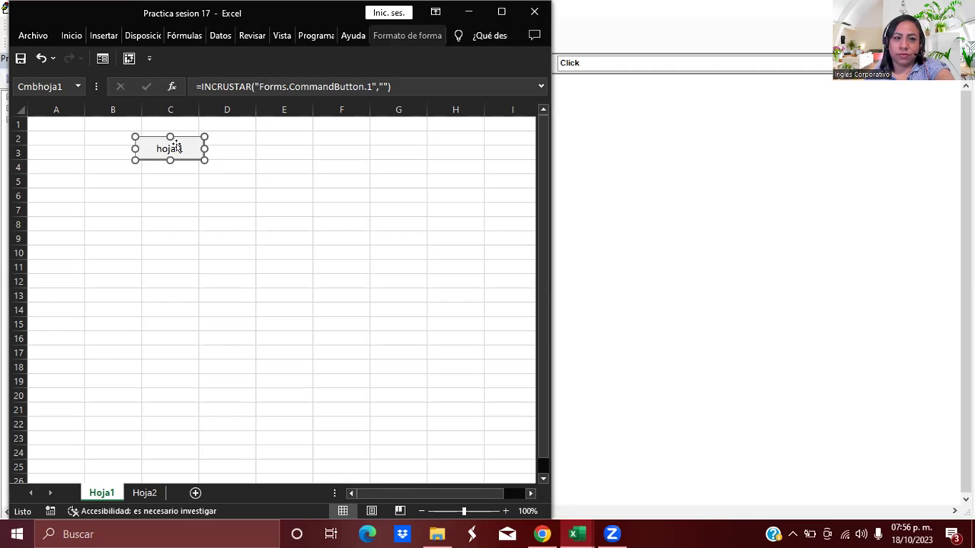
{"action": "left_click_drag", "start_coordinate": [176, 147], "coordinate": [175, 146]}
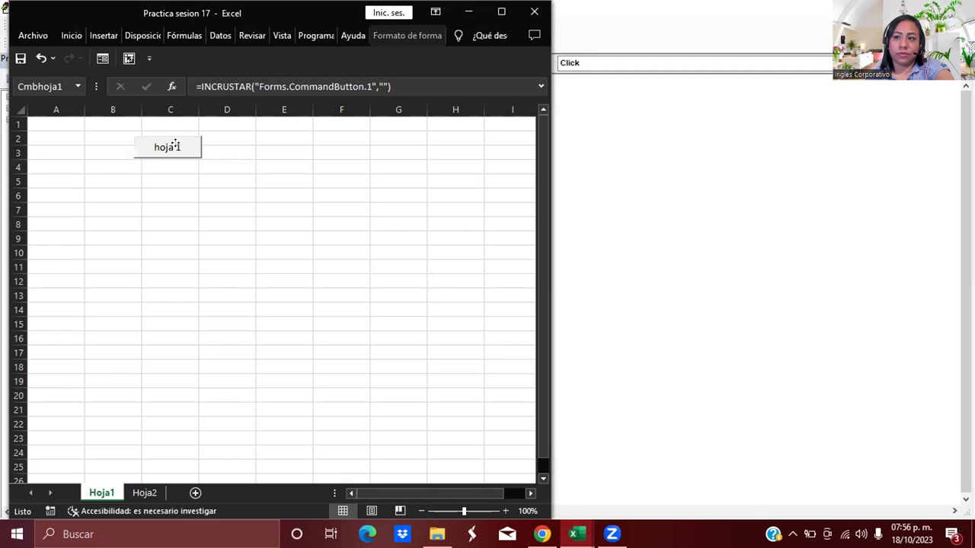
{"action": "left_click", "coordinate": [222, 145]}
{"action": "left_click", "coordinate": [166, 147]}
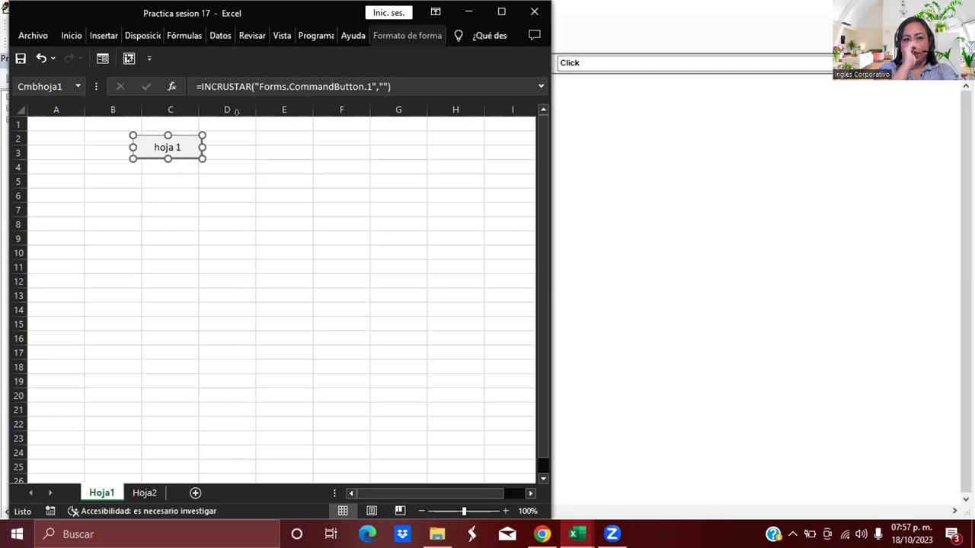
- Check the Formato de forma and Programador tabs to confirm design mode is on
{"action": "left_click", "coordinate": [403, 35]}
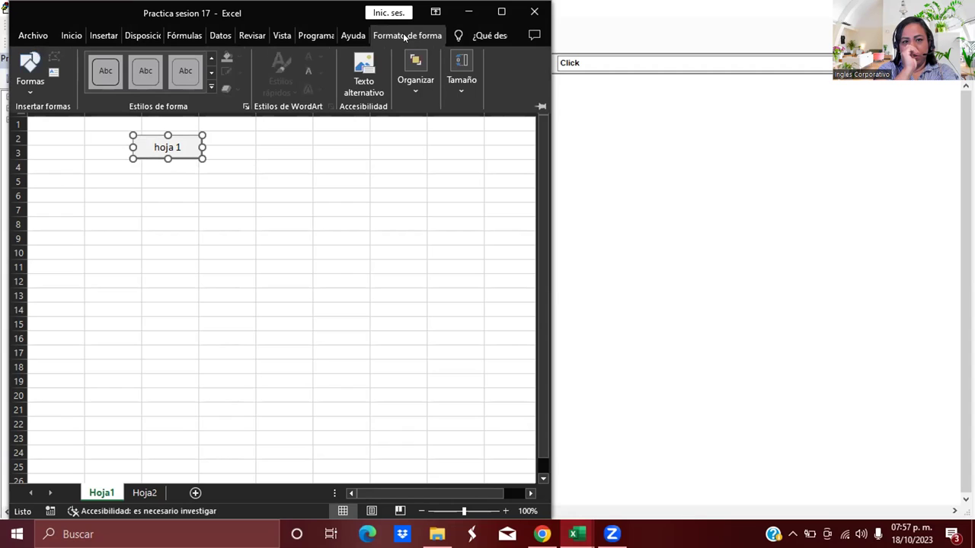
{"action": "left_click", "coordinate": [403, 35]}
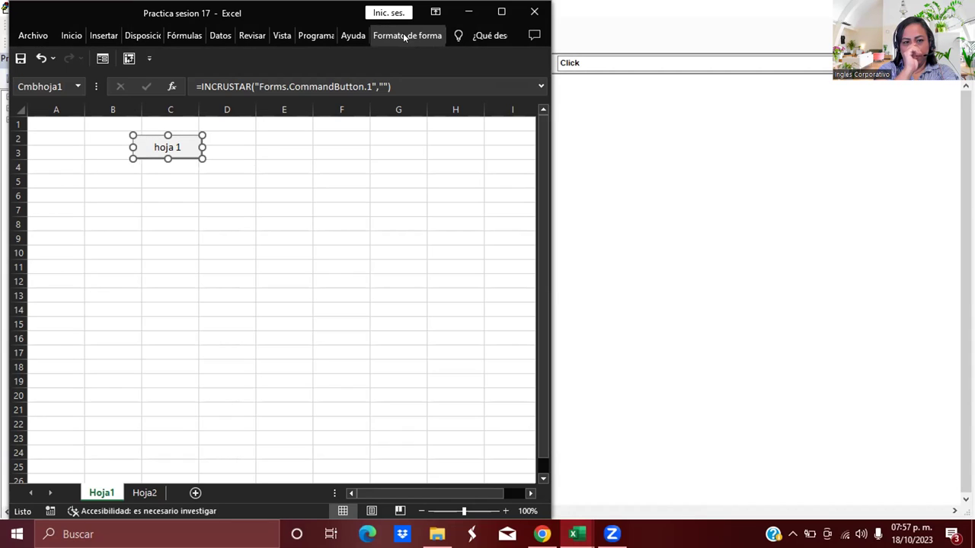
{"action": "left_click", "coordinate": [324, 35]}
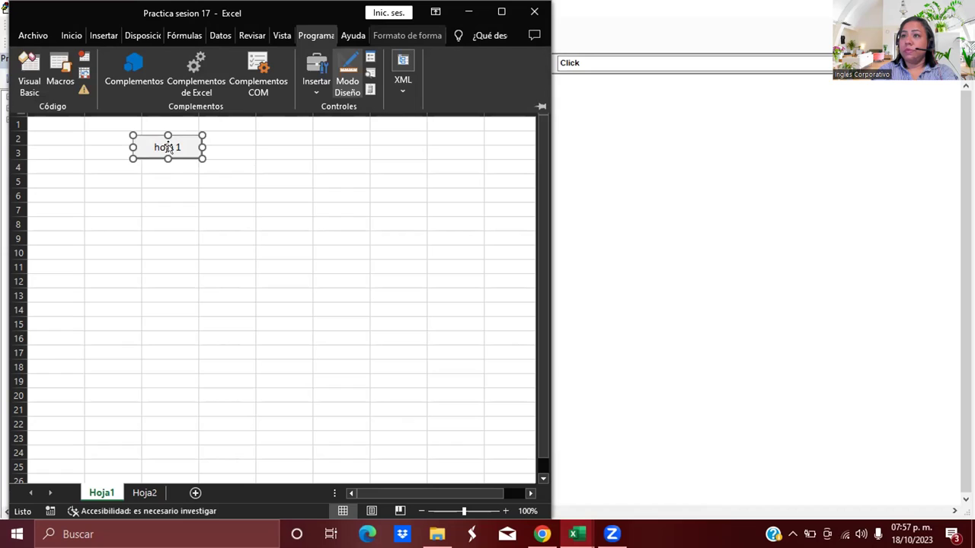
{"action": "left_click", "coordinate": [168, 147]}
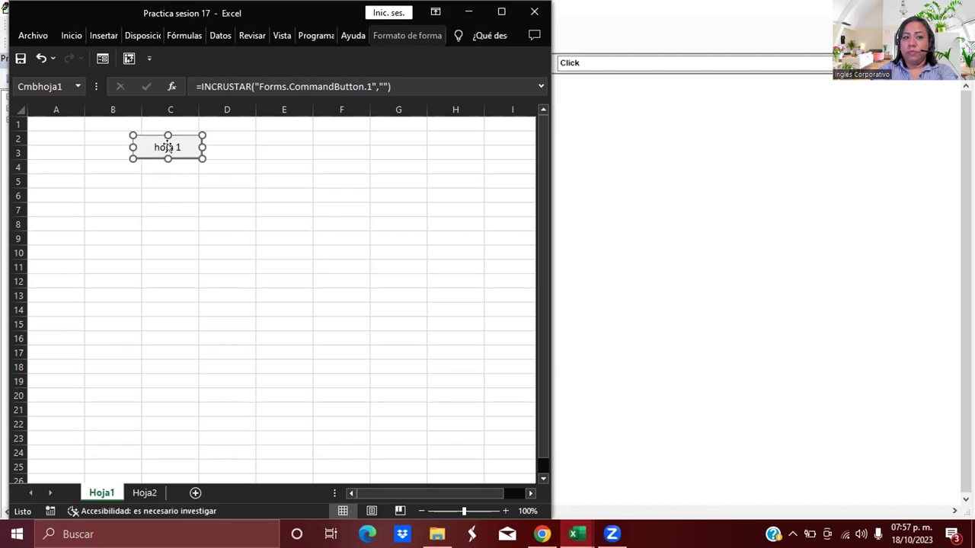
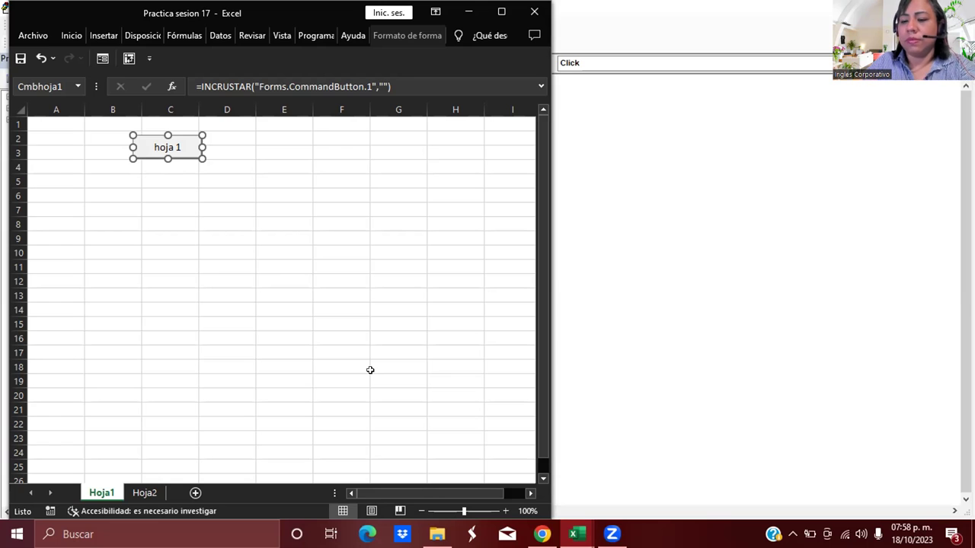
- In the button's Properties, change its Caption from 'hoja 1' to 'hoja 2'
{"action": "key", "text": "super"}
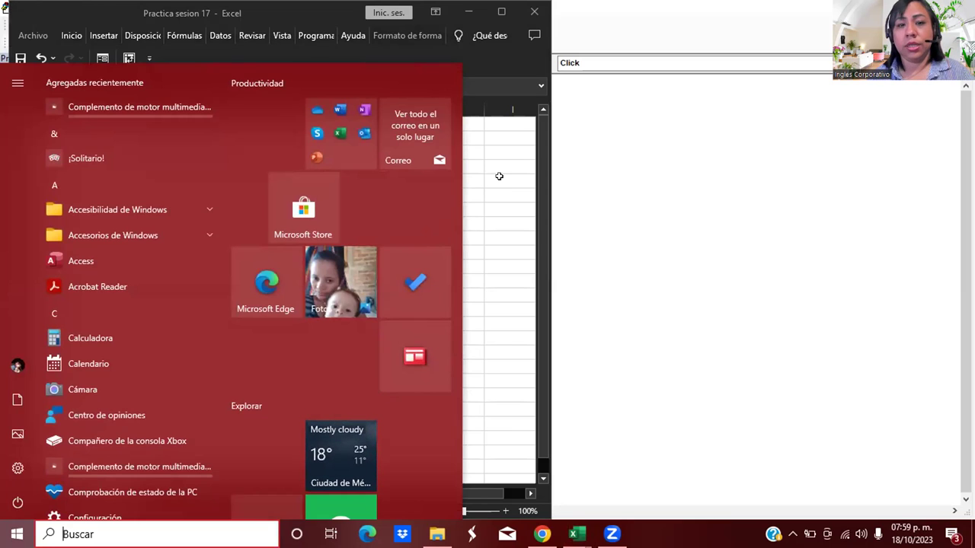
{"action": "key", "text": "super"}
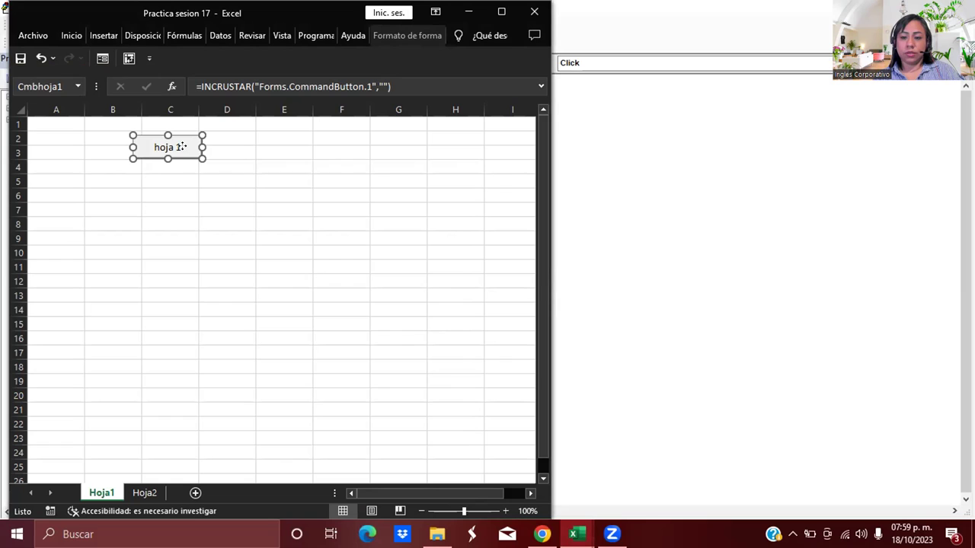
{"action": "right_click", "coordinate": [183, 146]}
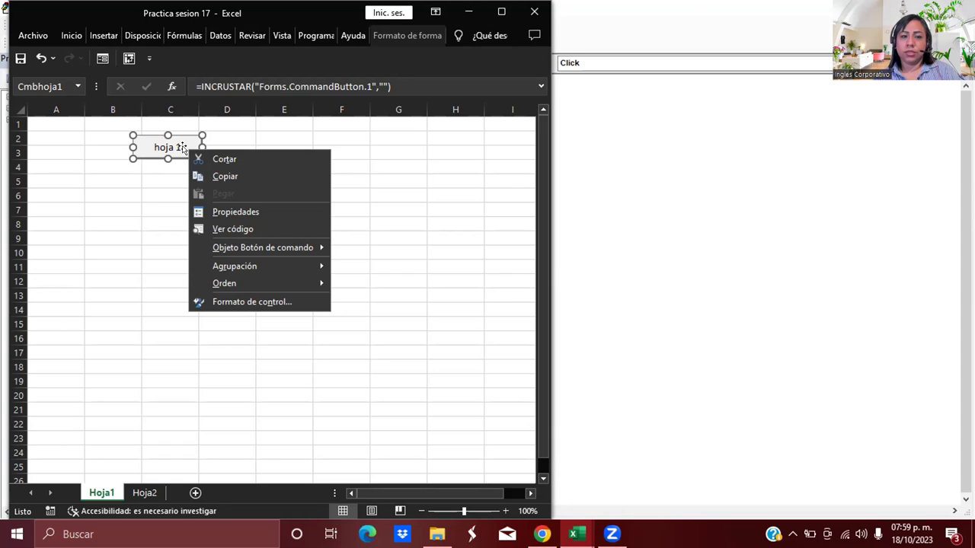
{"action": "left_click", "coordinate": [231, 213]}
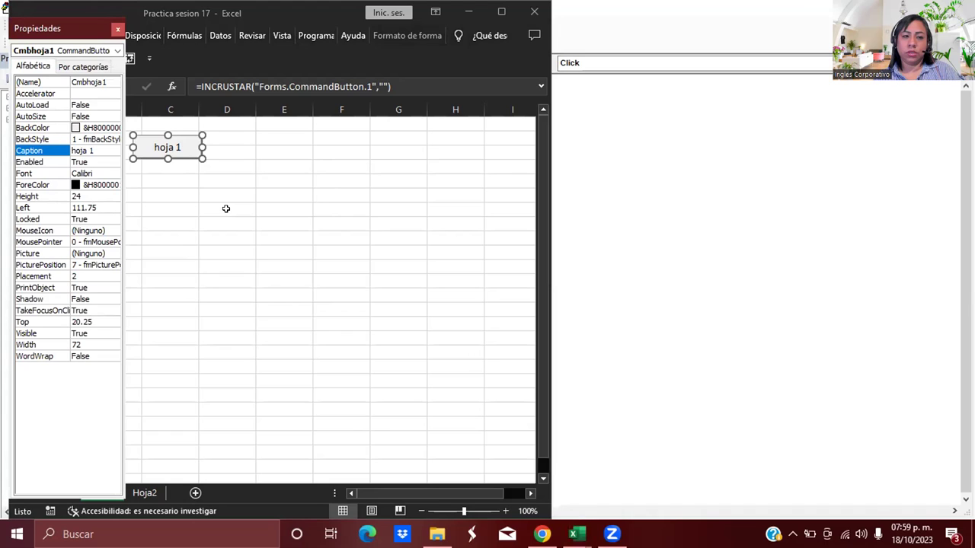
{"action": "left_click", "coordinate": [101, 146]}
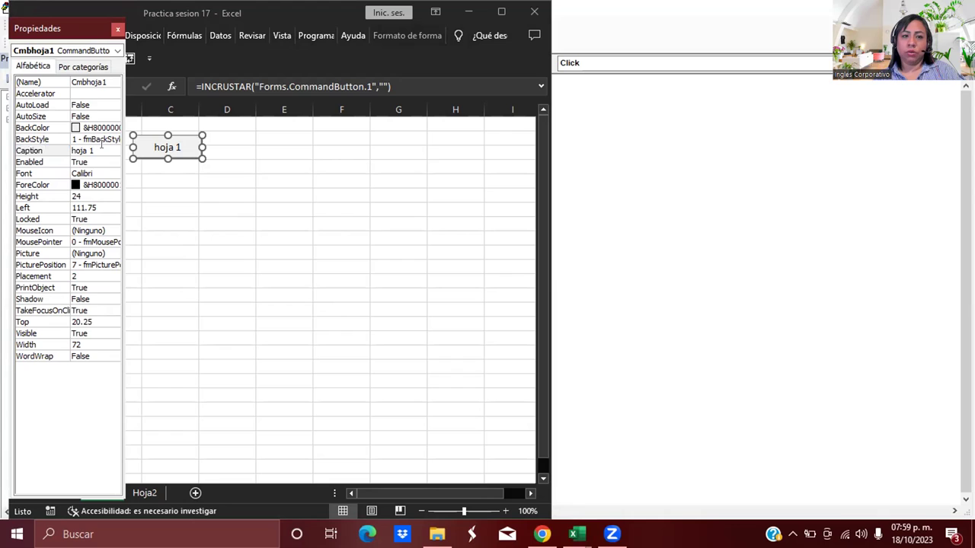
{"action": "key", "text": "BackSpace"}
{"action": "type", "text": "2"}
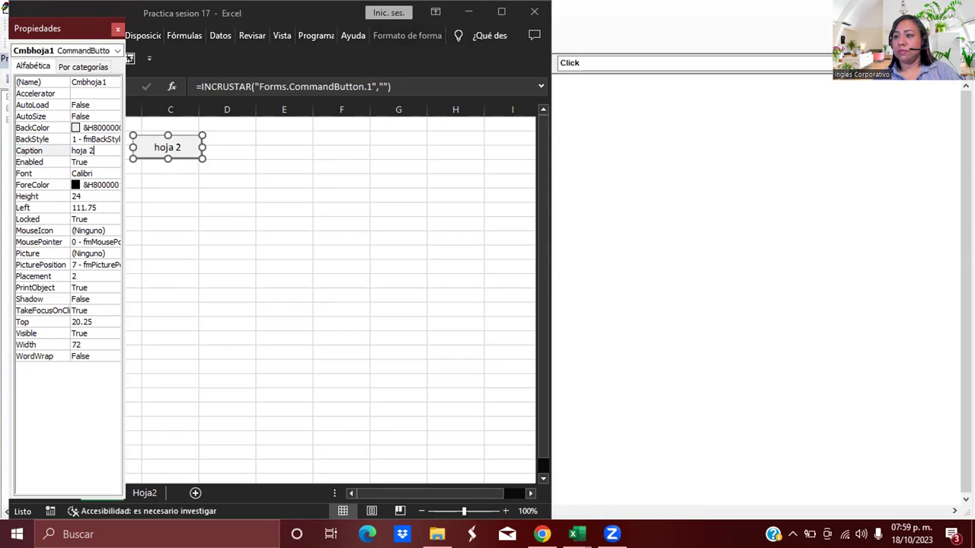
- Rename the control to Cmbhoja2 and close the Properties window
{"action": "left_click", "coordinate": [107, 79]}
{"action": "key", "text": "BackSpace"}
{"action": "key", "text": "BackSpace"}
{"action": "key", "text": "BackSpace"}
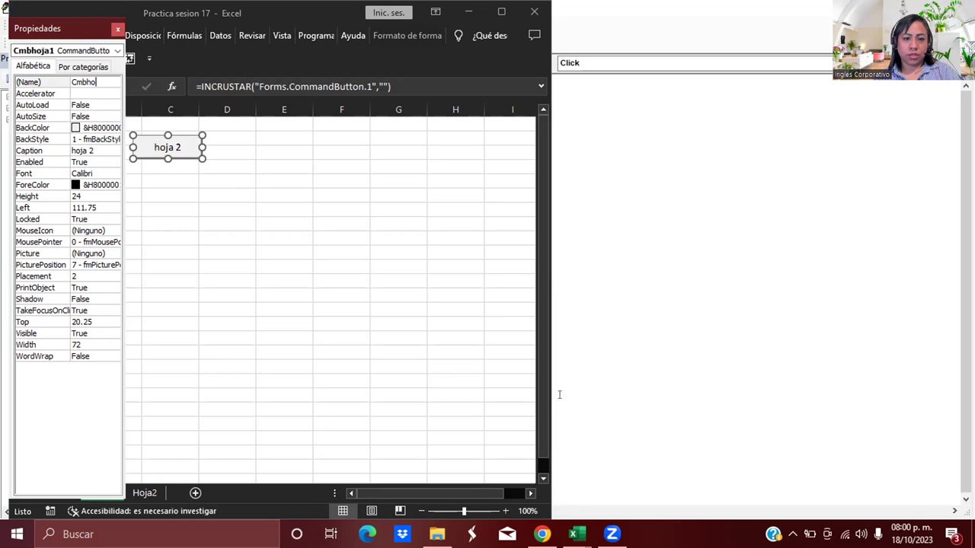
{"action": "left_click", "coordinate": [645, 376]}
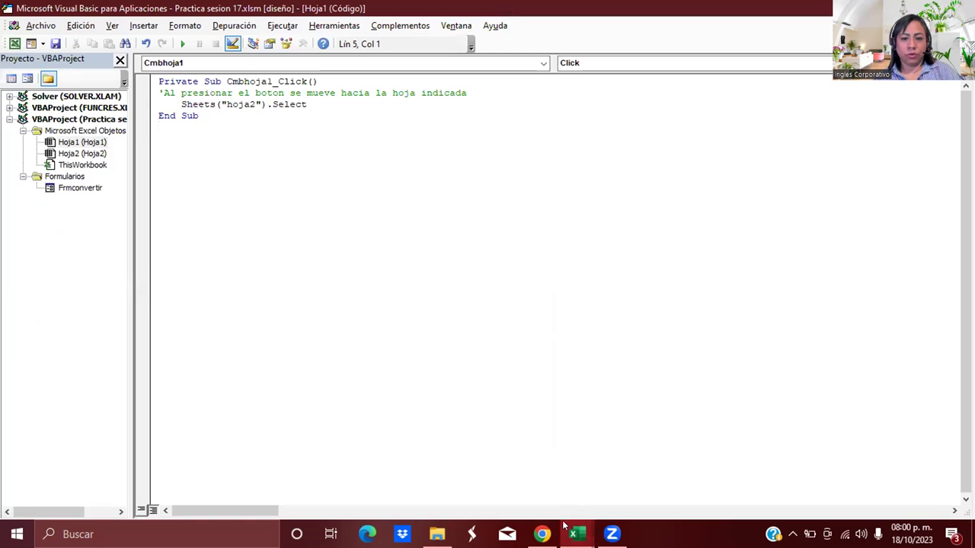
{"action": "mouse_move", "coordinate": [576, 534]}
{"action": "left_click", "coordinate": [496, 457]}
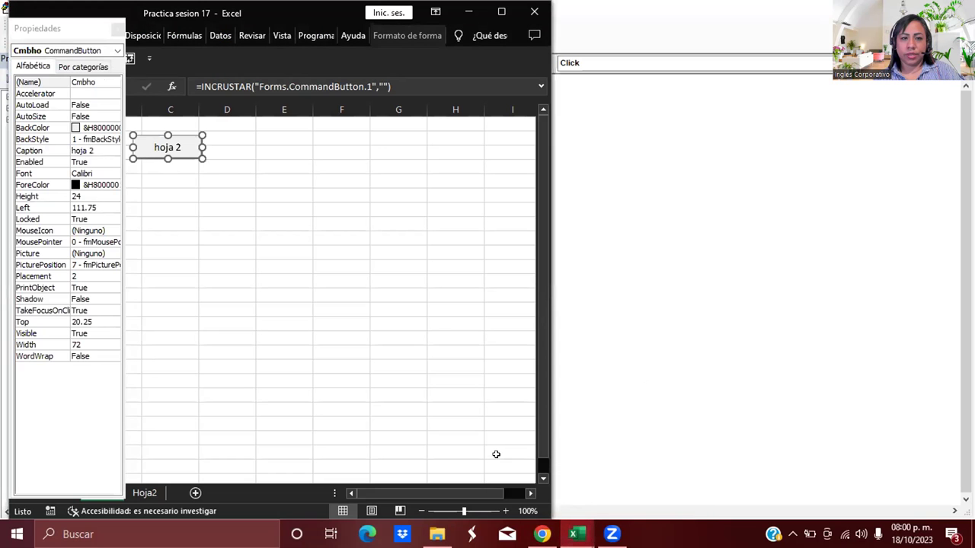
{"action": "left_click", "coordinate": [92, 82]}
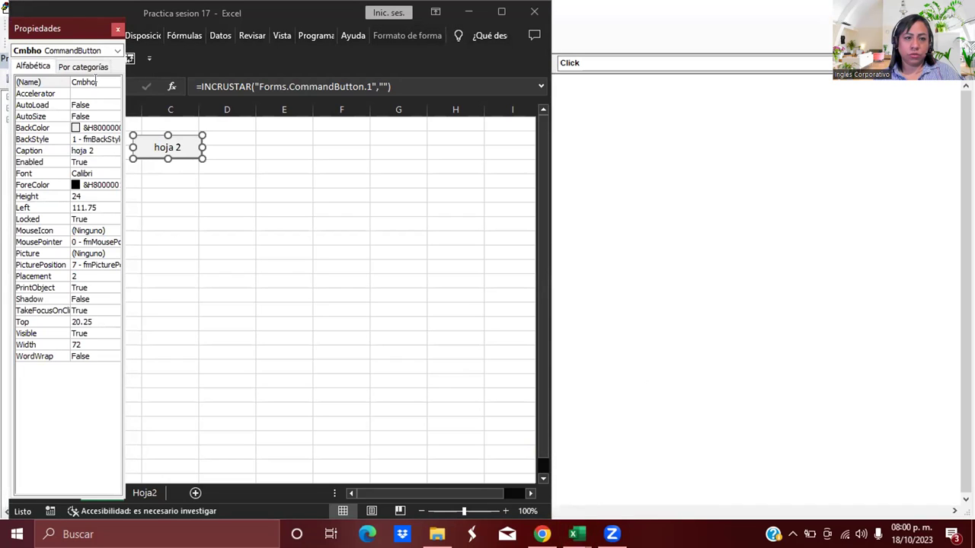
{"action": "type", "text": "g"}
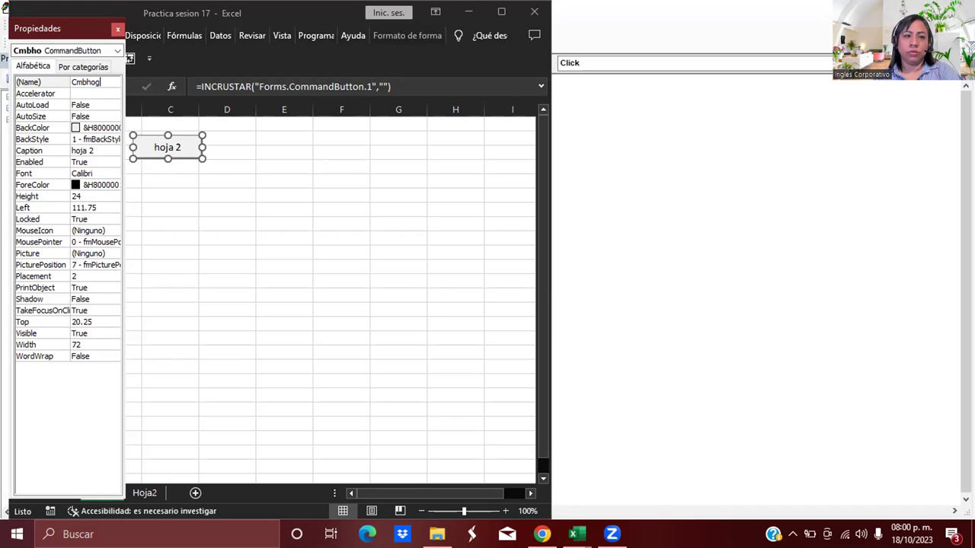
{"action": "type", "text": "a2"}
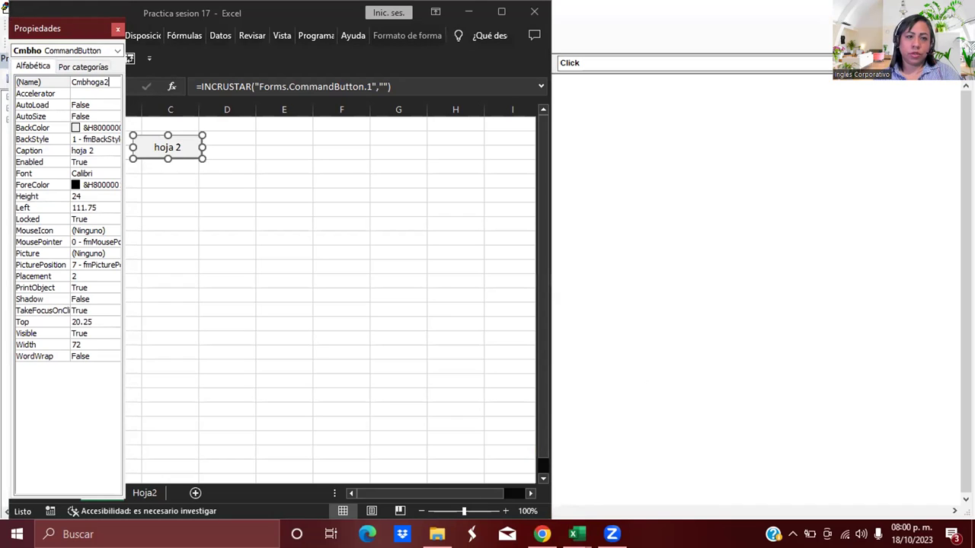
{"action": "left_click", "coordinate": [96, 81]}
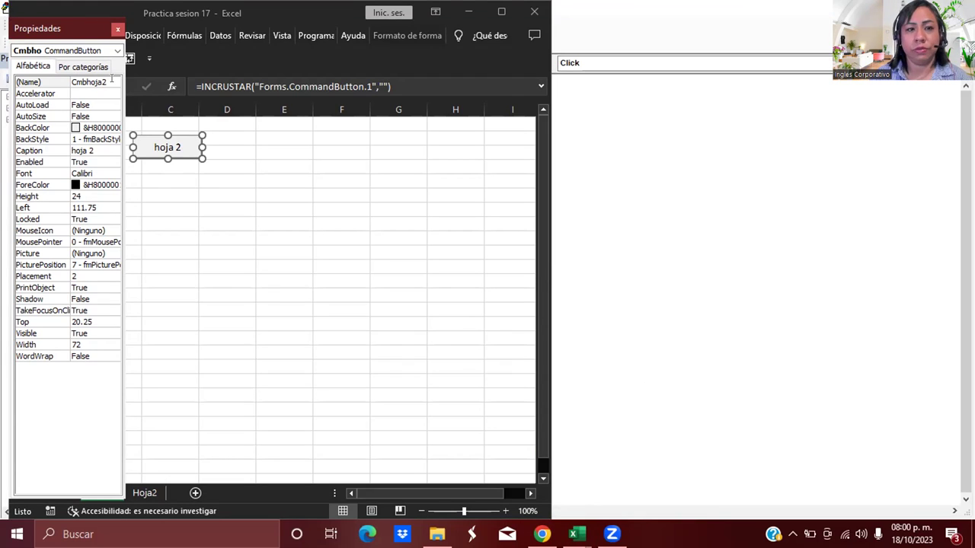
{"action": "key", "text": "Return"}
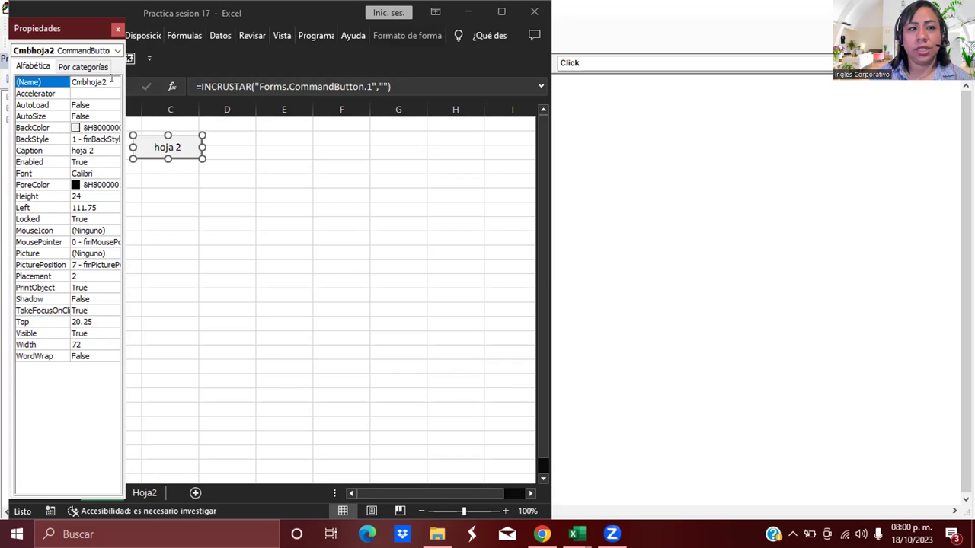
{"action": "left_click", "coordinate": [117, 28]}
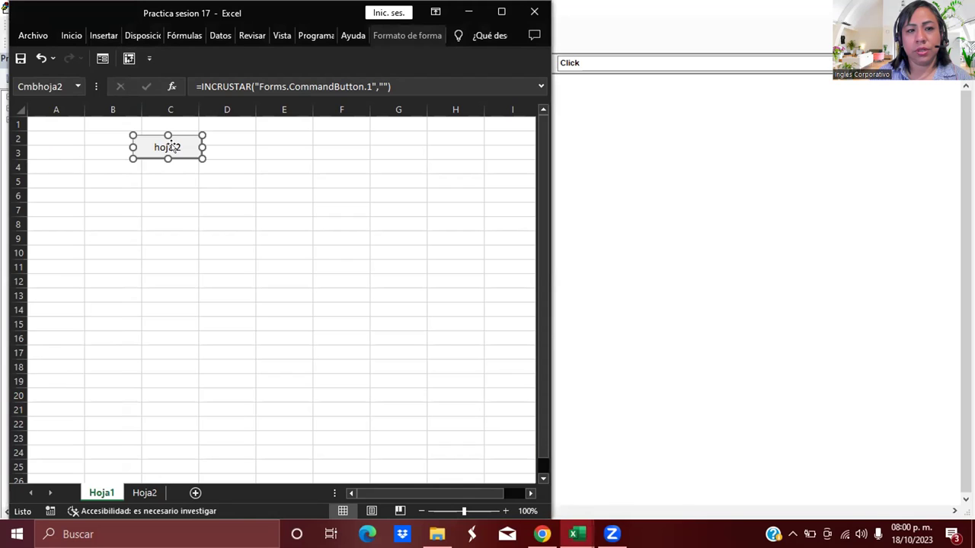
- Nudge the hoja 2 button slightly up and left, then reselect it
{"action": "right_click", "coordinate": [175, 146]}
{"action": "key", "text": "Escape"}
{"action": "left_click", "coordinate": [210, 135]}
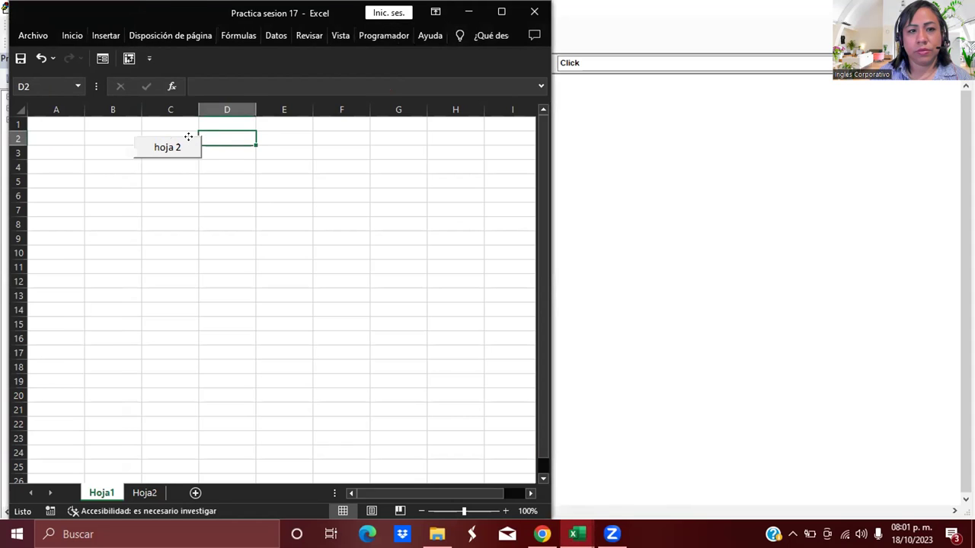
{"action": "left_click", "coordinate": [189, 138]}
{"action": "left_click_drag", "start_coordinate": [189, 138], "coordinate": [175, 123]}
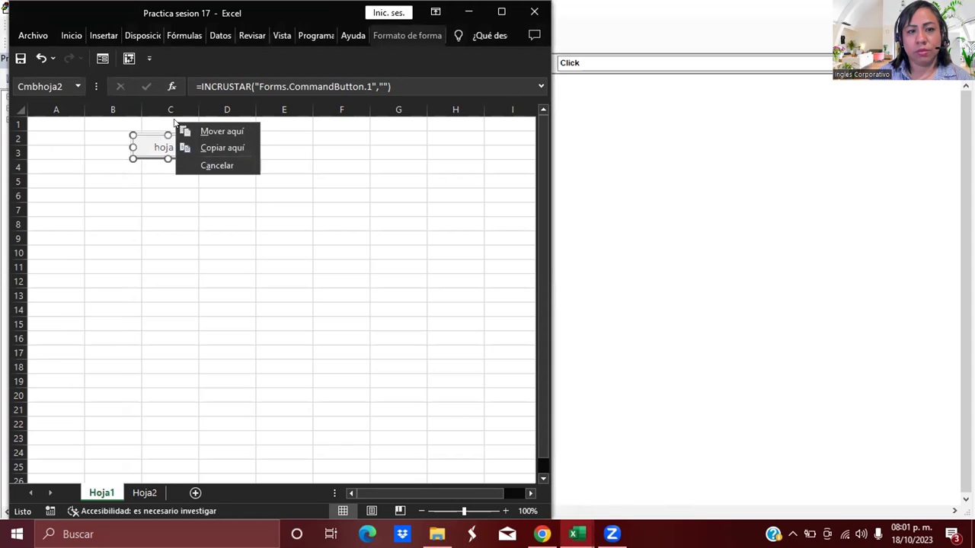
{"action": "left_click", "coordinate": [164, 198]}
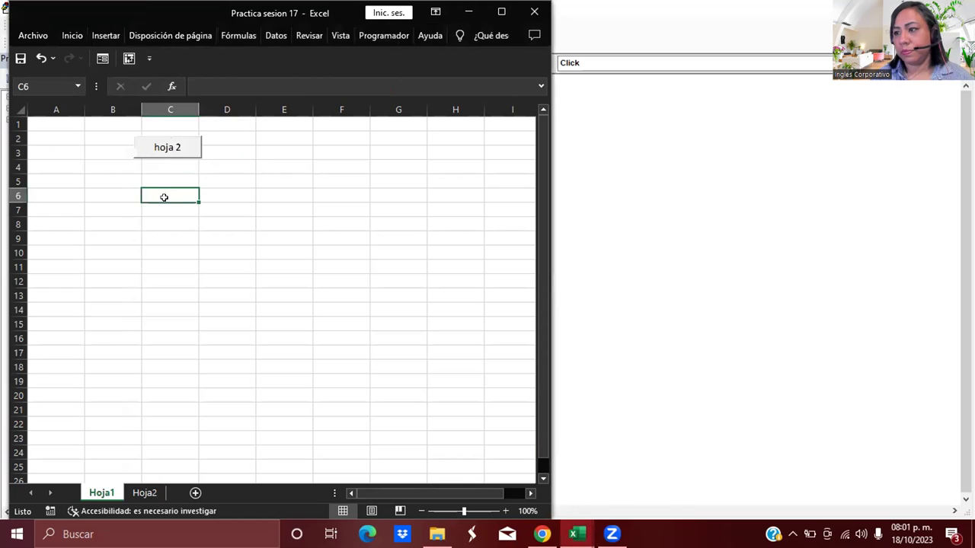
{"action": "left_click", "coordinate": [171, 147]}
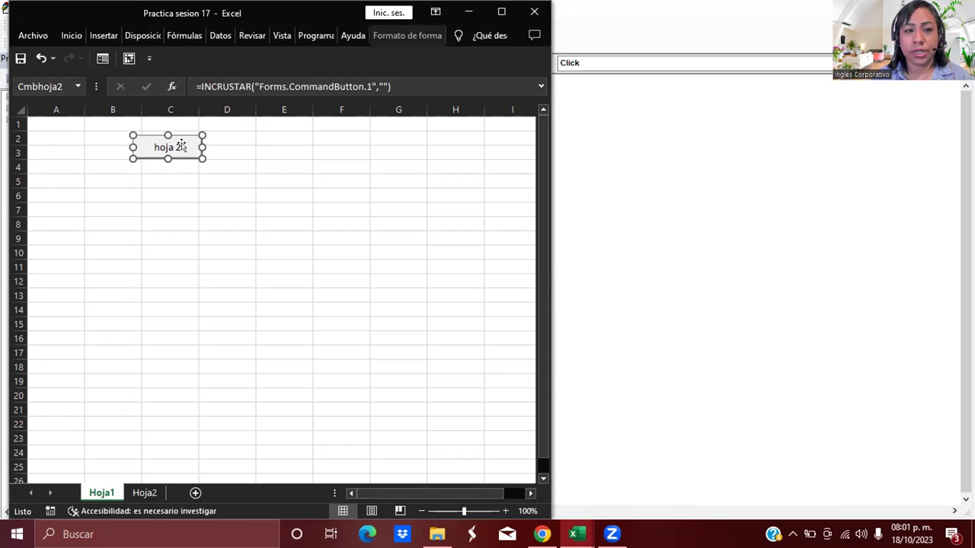
- Use Ver código on the hoja 2 button to open its Cmbhoja2_Click procedure
{"action": "right_click", "coordinate": [182, 146]}
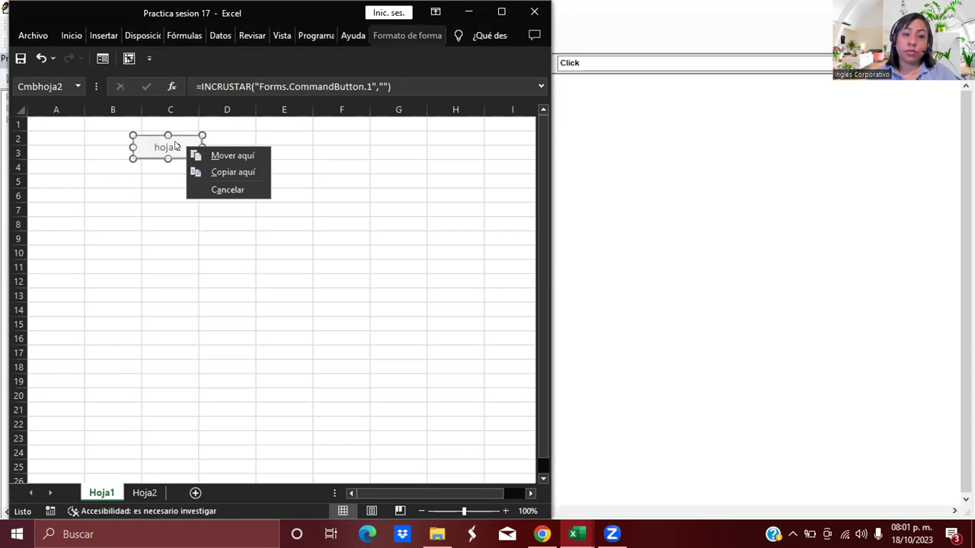
{"action": "left_click", "coordinate": [175, 145]}
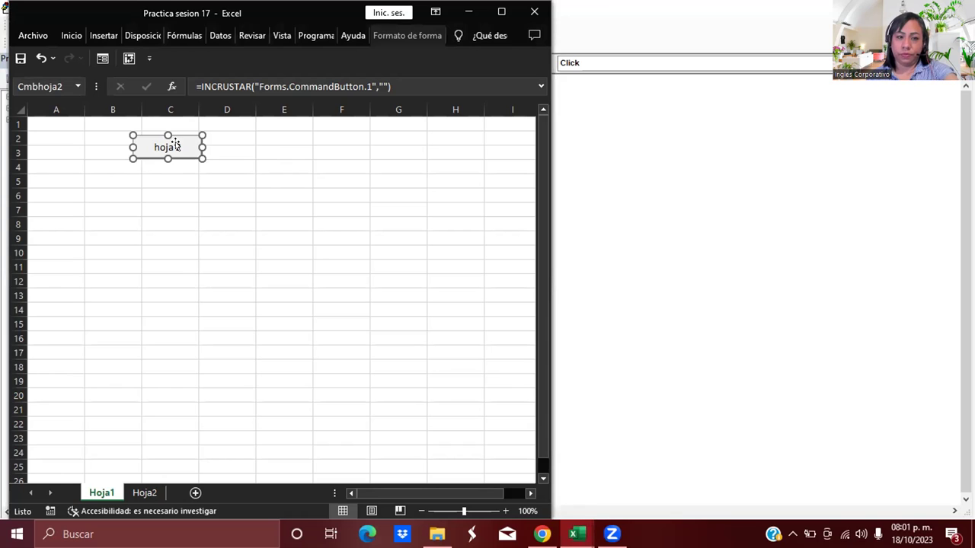
{"action": "right_click", "coordinate": [176, 145]}
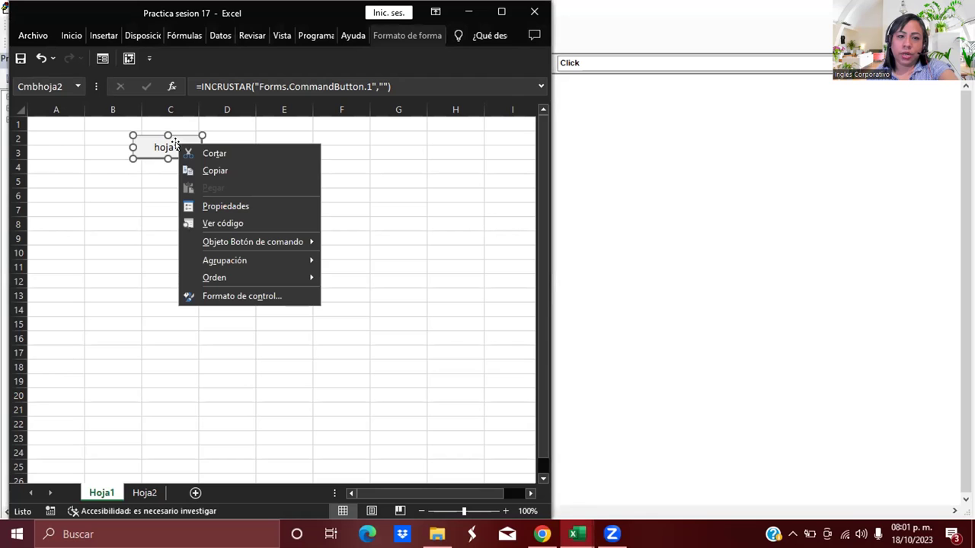
{"action": "left_click", "coordinate": [217, 223]}
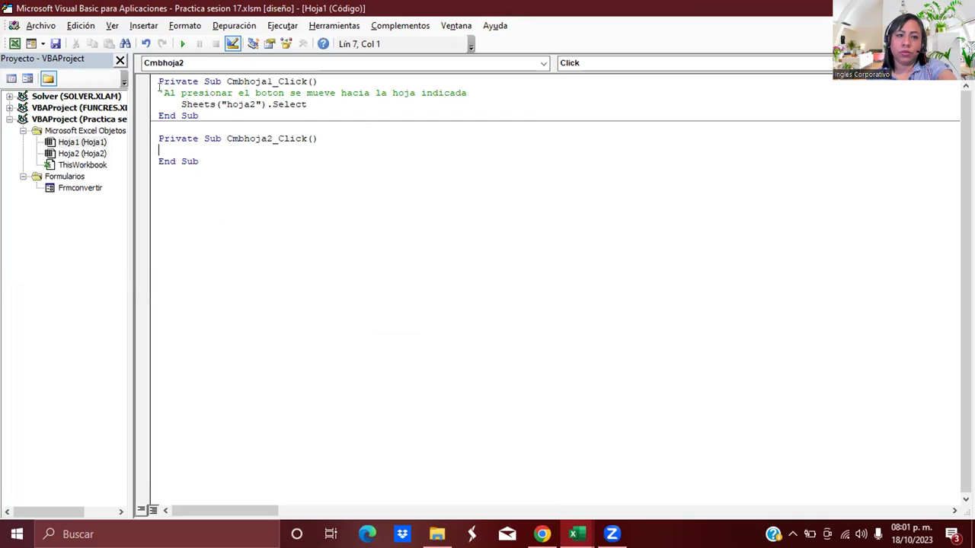
- Move the comment and Sheets("hoja2").Select lines from Cmbhoja1_Click into Cmbhoja2_Click
{"action": "left_click_drag", "start_coordinate": [158, 92], "coordinate": [359, 102]}
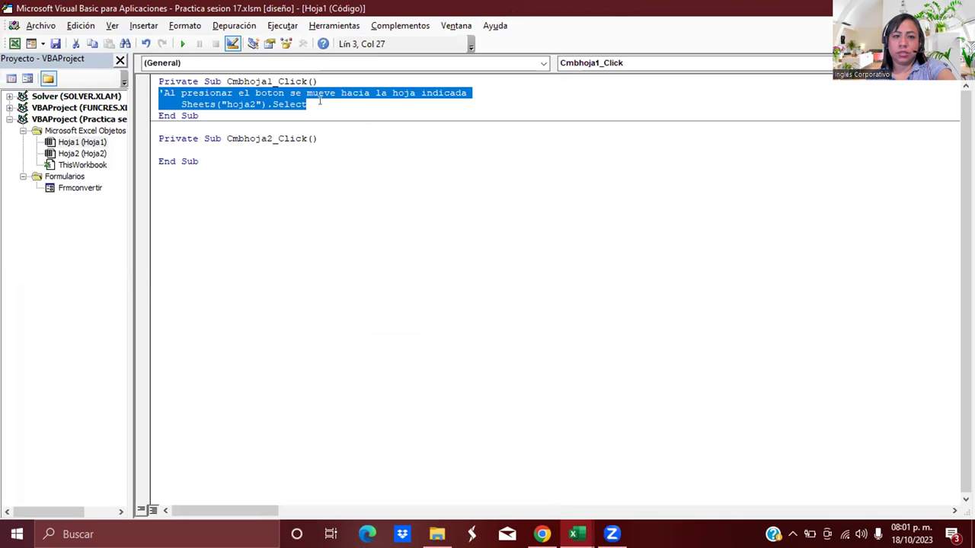
{"action": "left_click", "coordinate": [76, 44]}
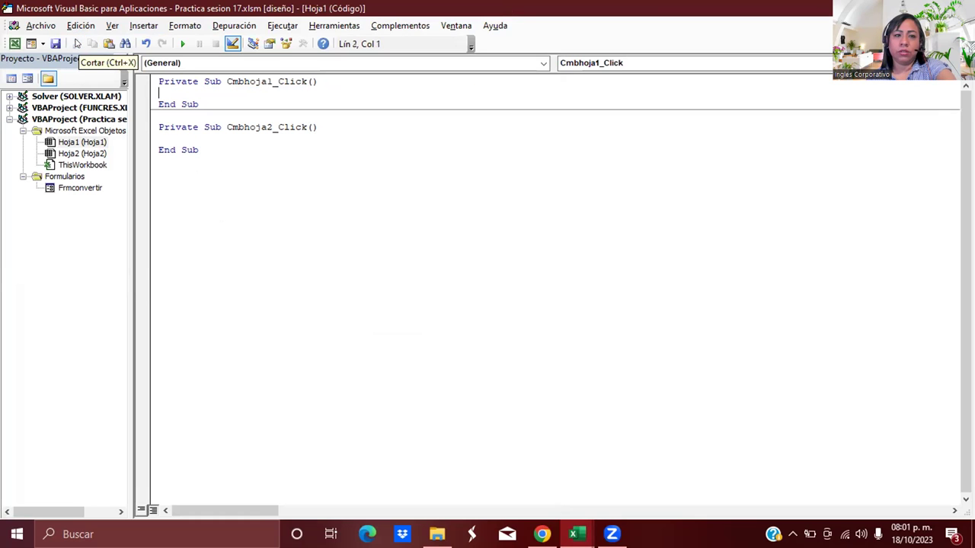
{"action": "left_click", "coordinate": [167, 136]}
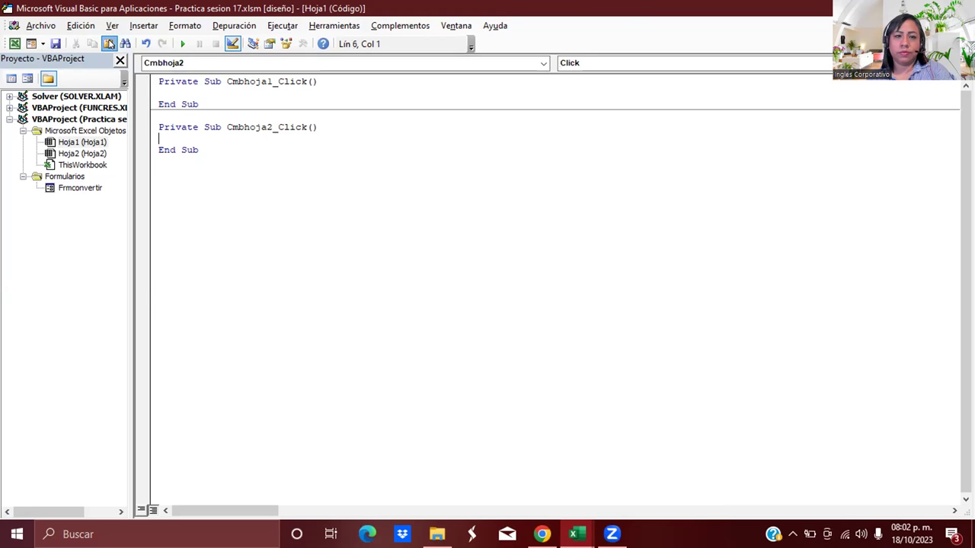
{"action": "left_click", "coordinate": [109, 44]}
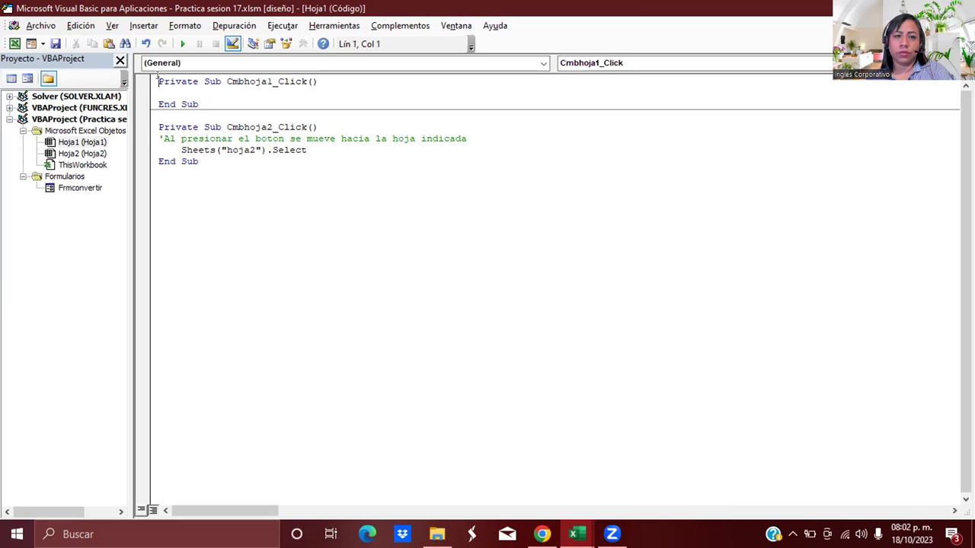
- Delete the empty Cmbhoja1_Click procedure and save the VBA project
{"action": "left_click_drag", "start_coordinate": [158, 81], "coordinate": [213, 103]}
{"action": "key", "text": "Delete"}
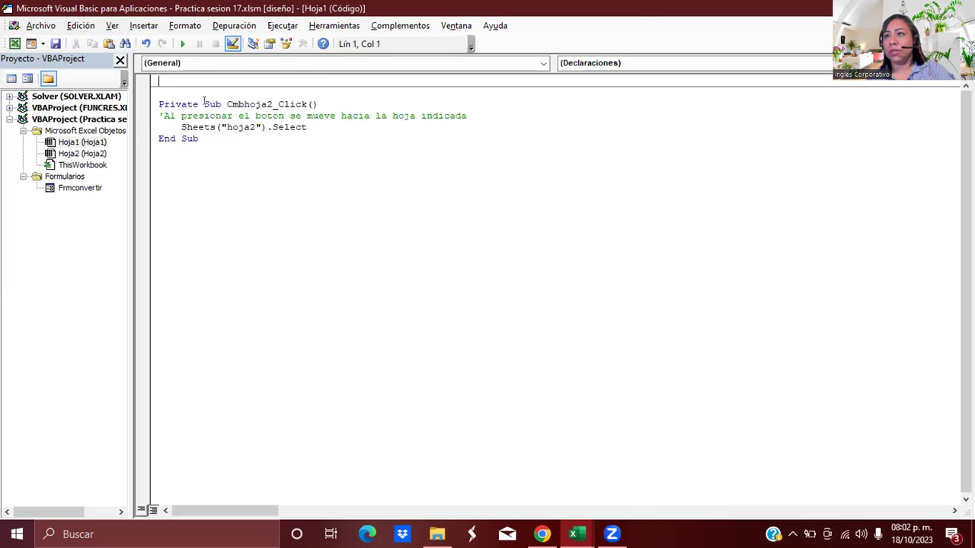
{"action": "left_click", "coordinate": [55, 43]}
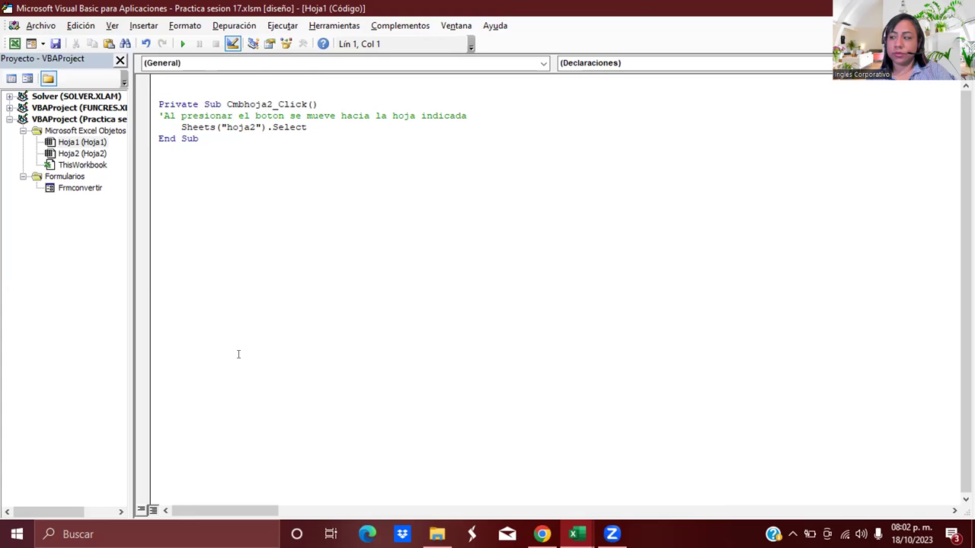
- Back in Excel, turn off Modo Diseño on Programador and click hoja 2 to jump to Hoja2
{"action": "mouse_move", "coordinate": [577, 533]}
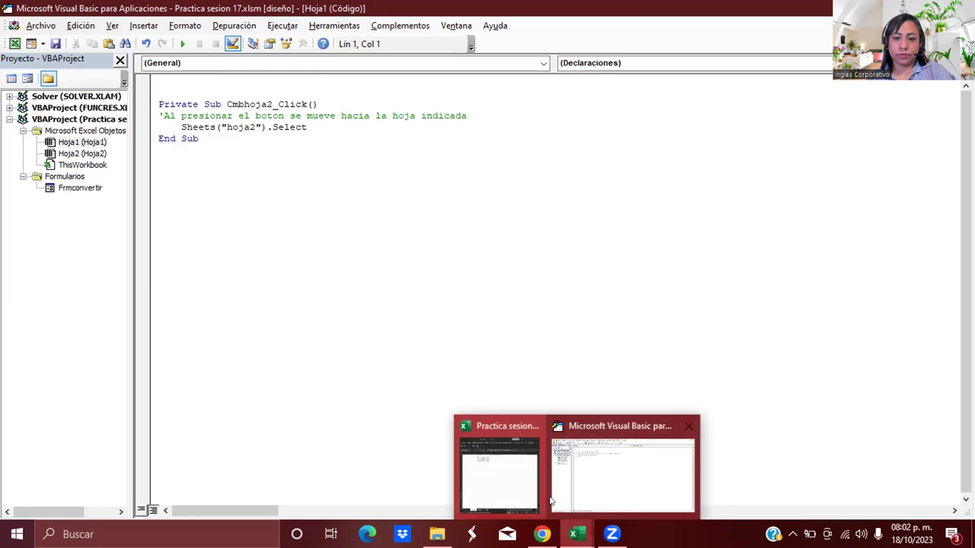
{"action": "left_click", "coordinate": [510, 462]}
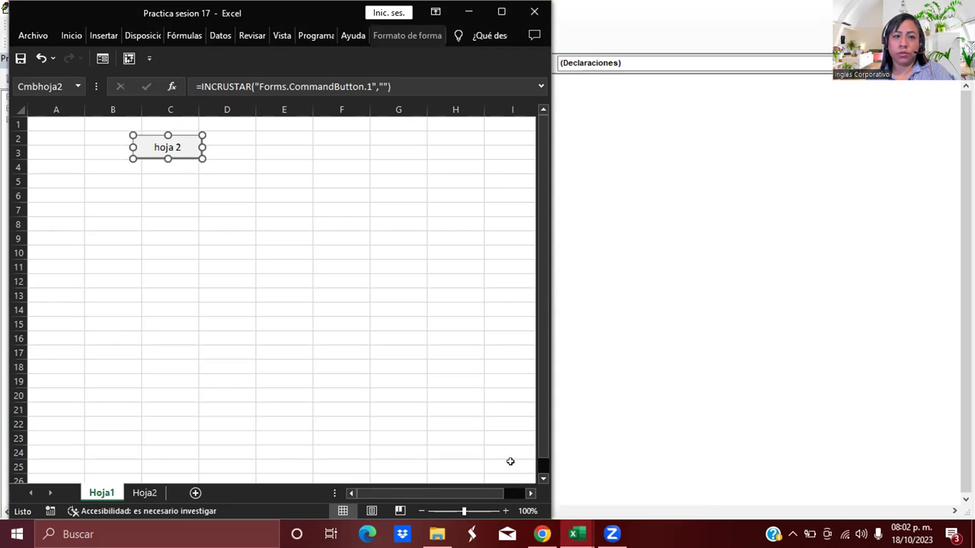
{"action": "left_click", "coordinate": [319, 38]}
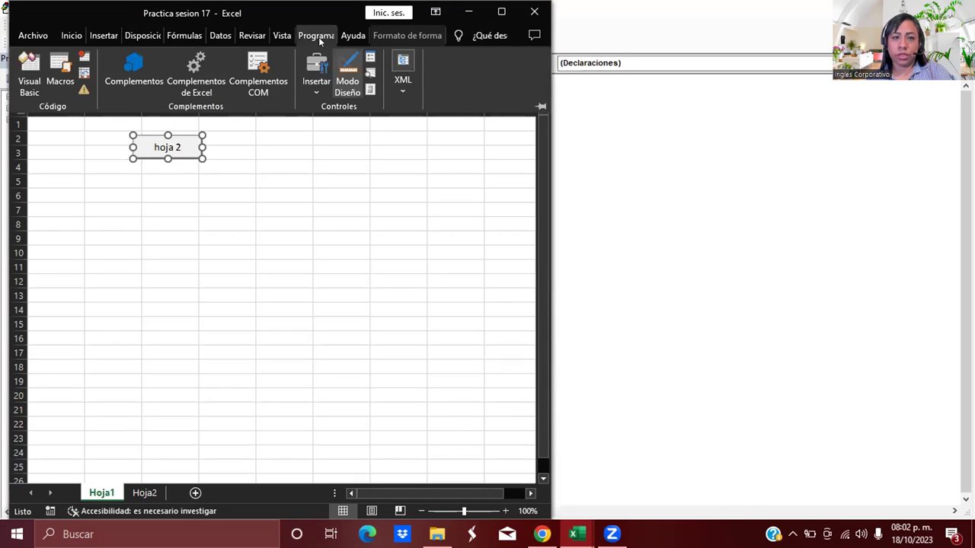
{"action": "left_click", "coordinate": [338, 74]}
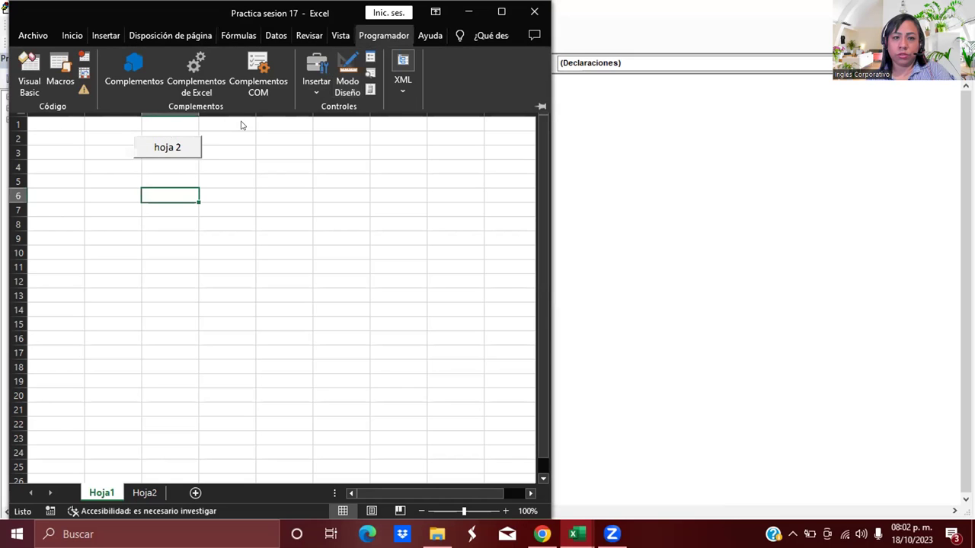
{"action": "left_click", "coordinate": [176, 144]}
{"action": "left_click", "coordinate": [175, 145]}
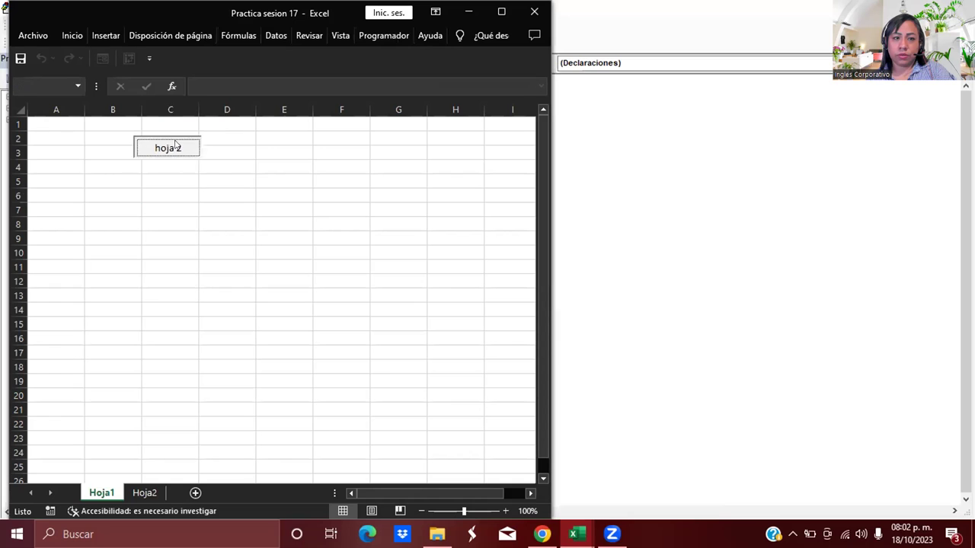